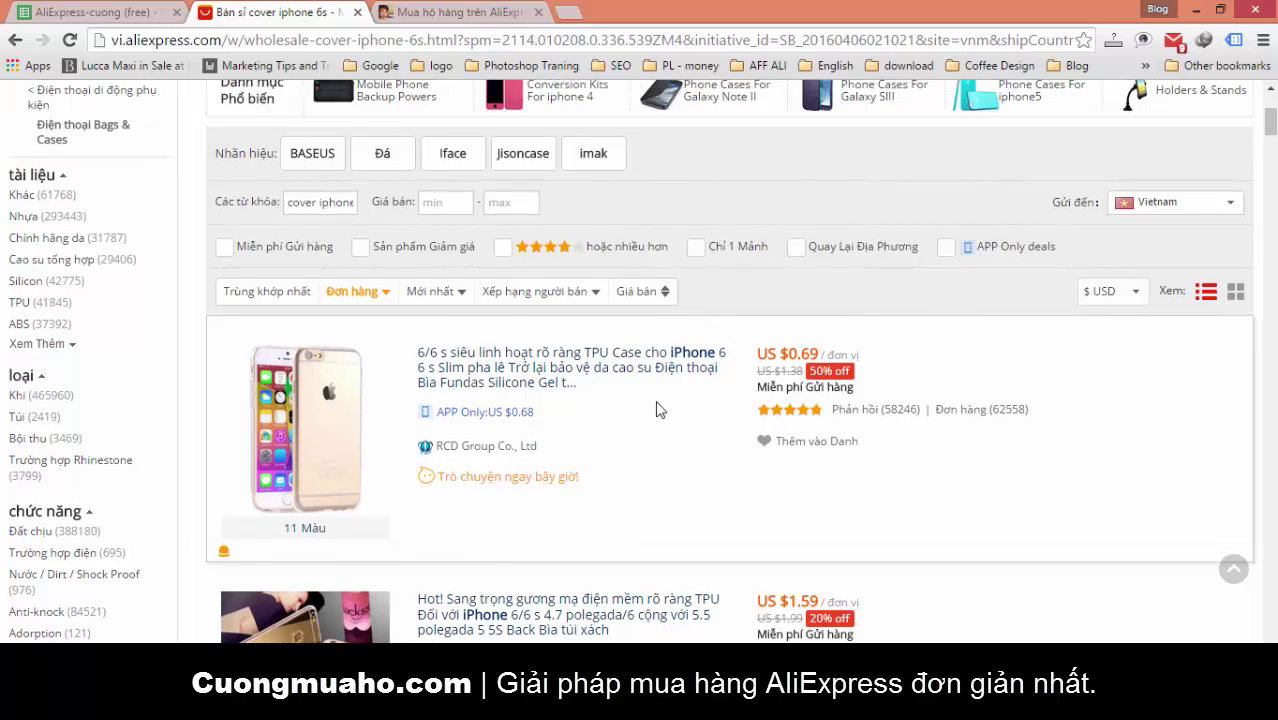
Return from the cover iphone 6s search results to the AliExpress home page.
{"action": "scroll", "coordinate": [660, 405], "scroll_direction": "down", "scroll_amount": 5}
{"action": "scroll", "coordinate": [670, 390], "scroll_direction": "up", "scroll_amount": 8}
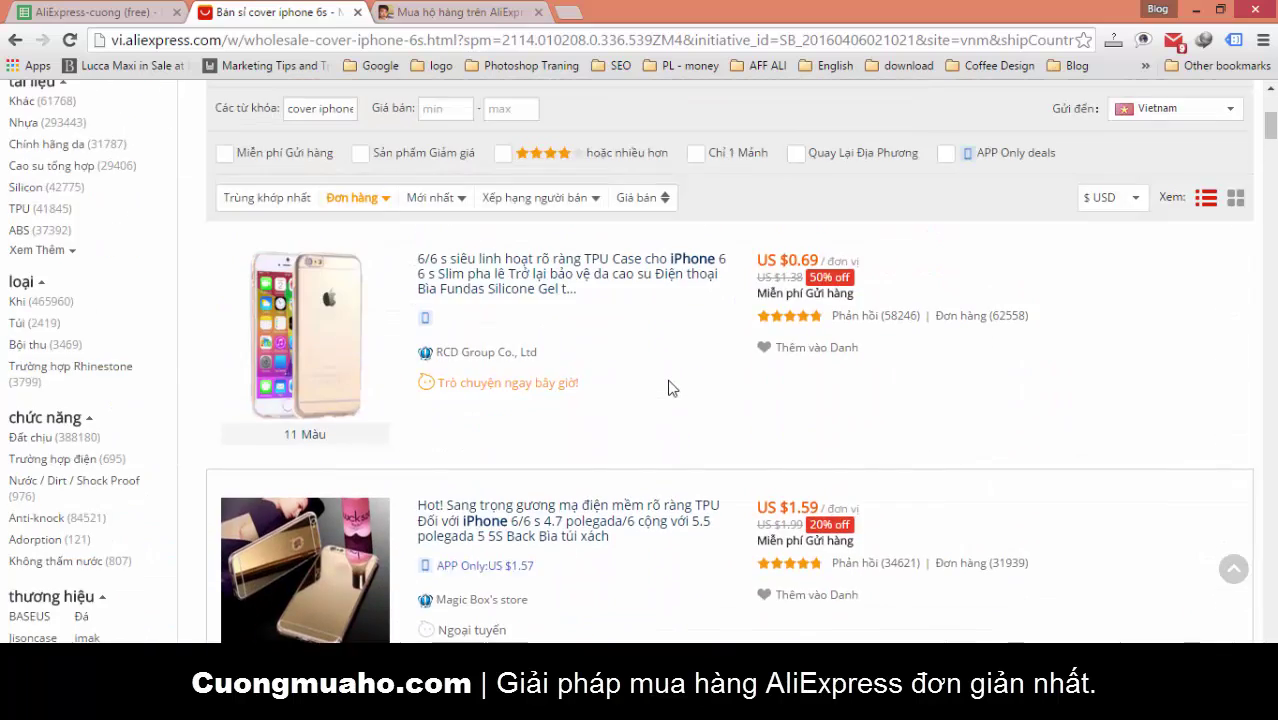
{"action": "left_click", "coordinate": [408, 226]}
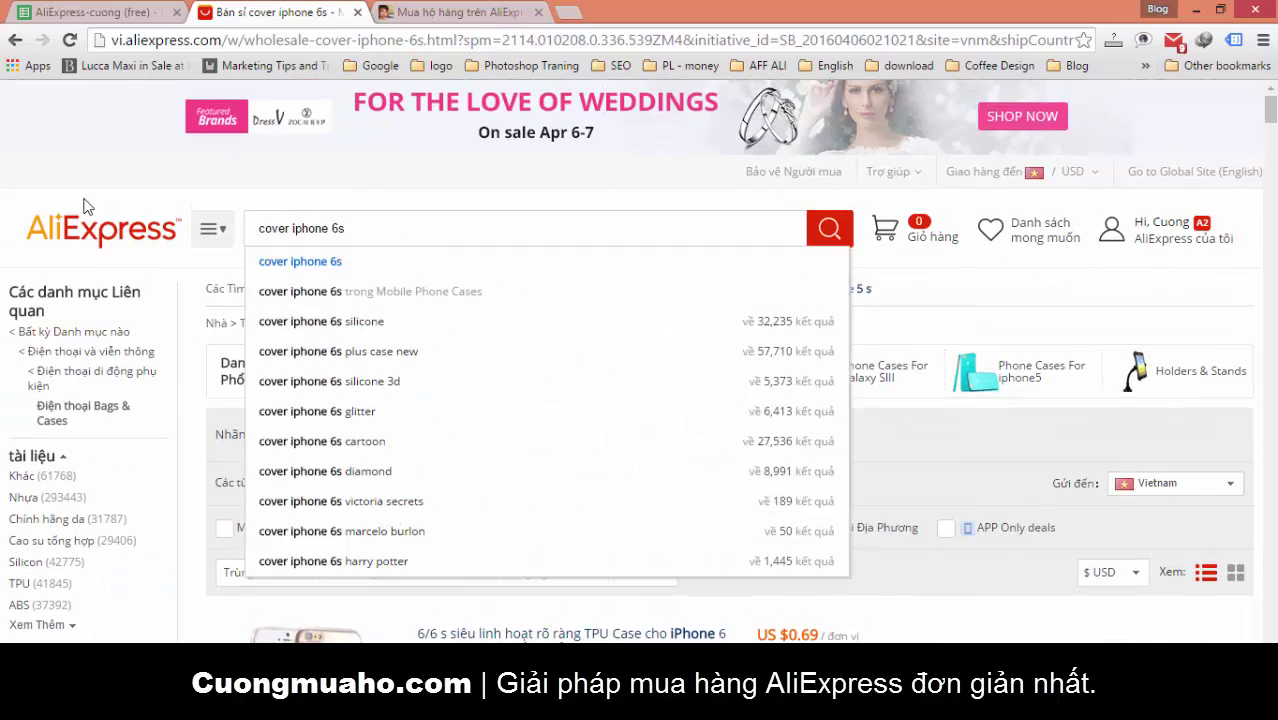
{"action": "mouse_move", "coordinate": [217, 251]}
{"action": "left_click", "coordinate": [186, 278]}
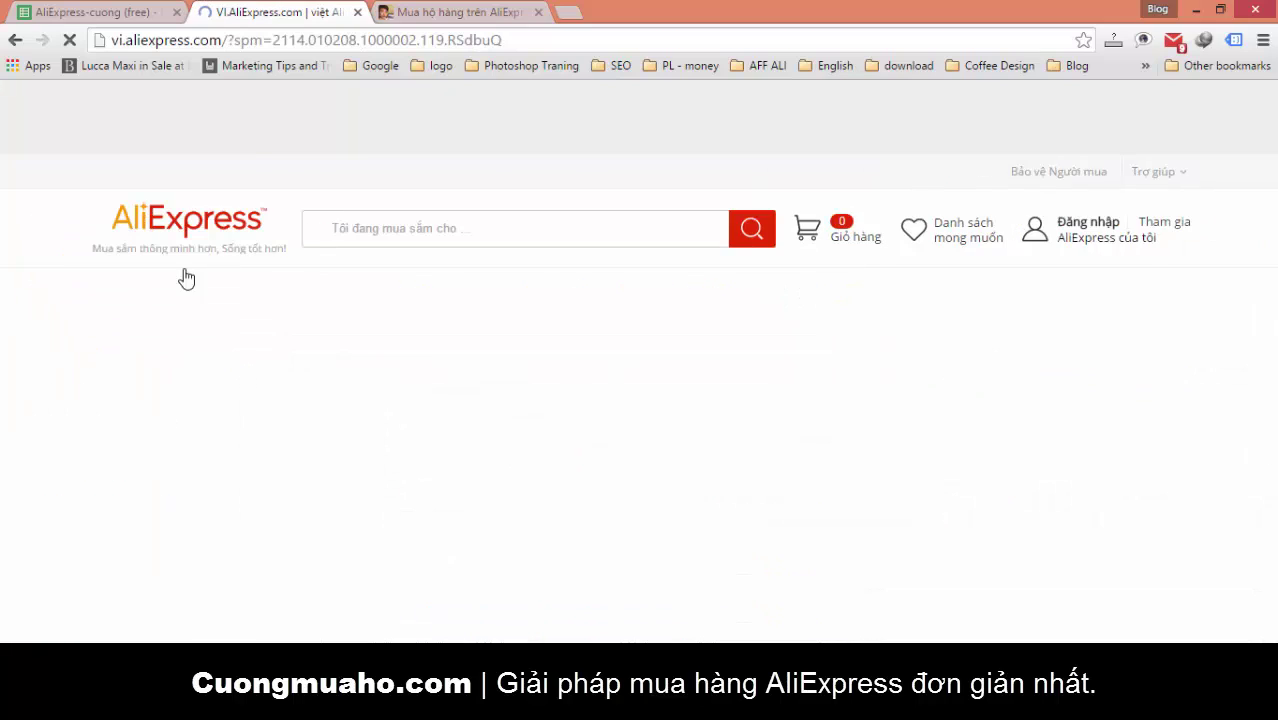
Open the Di động ống kính điện thoại category under Điện thoại và viễn thông.
{"action": "scroll", "coordinate": [148, 390], "scroll_direction": "down", "scroll_amount": 2}
{"action": "mouse_move", "coordinate": [146, 378]}
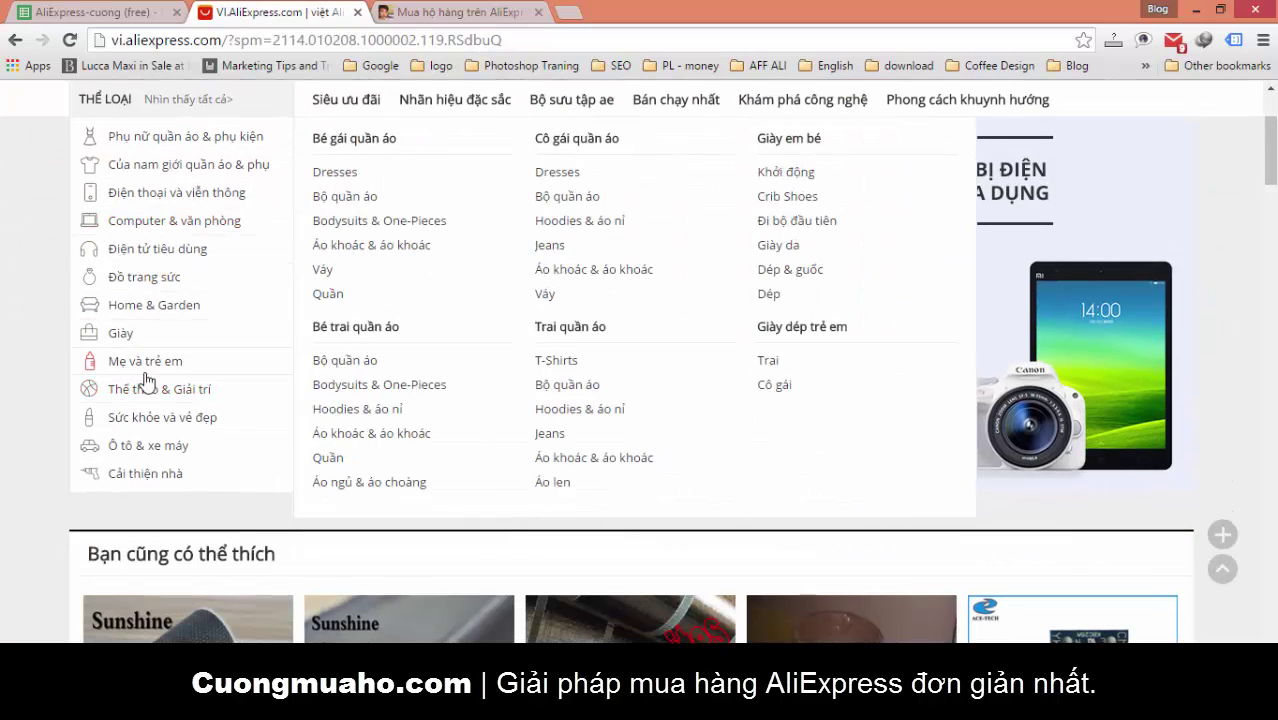
{"action": "mouse_move", "coordinate": [160, 192]}
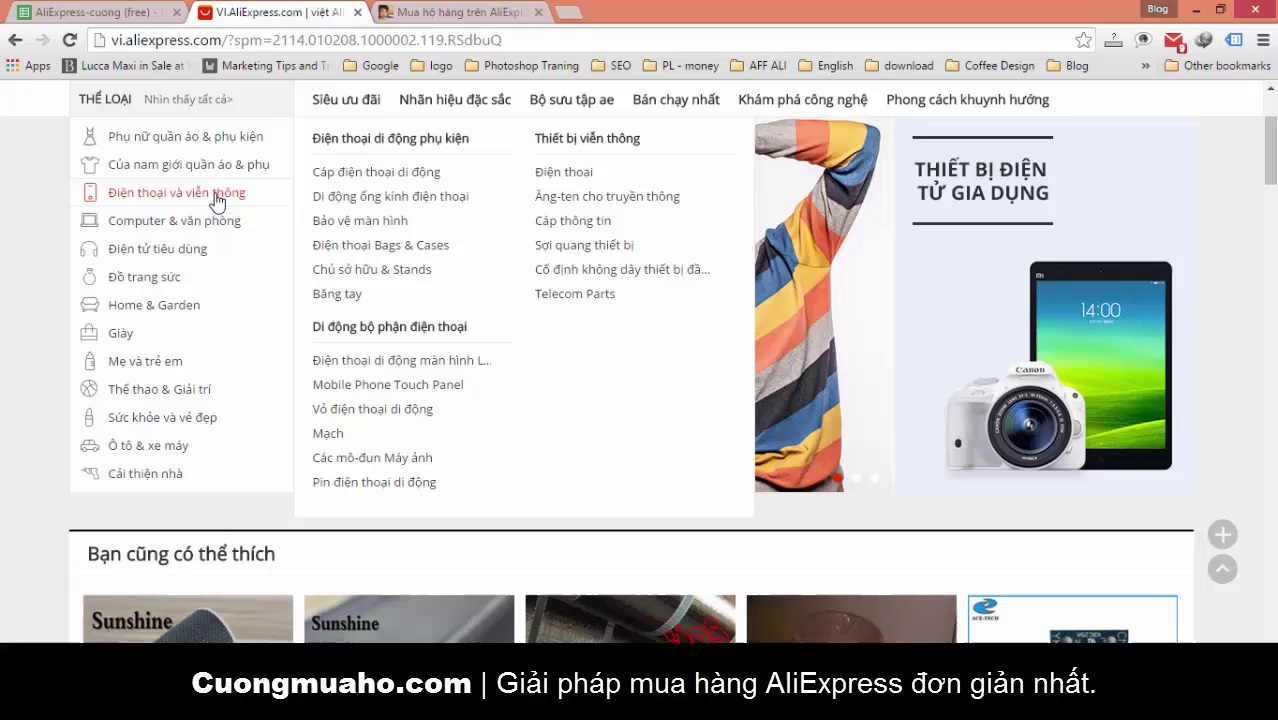
{"action": "left_click", "coordinate": [387, 205]}
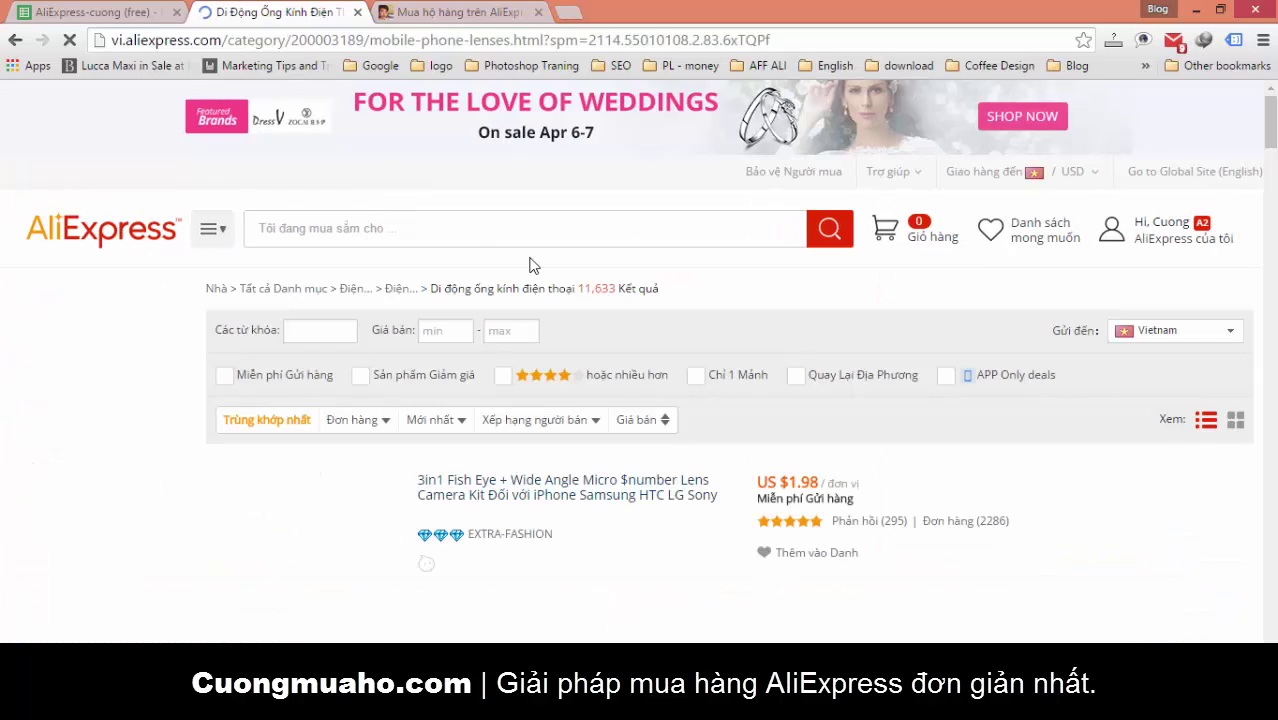
Examine the listing's filter and sort options: keyword, price range, four-star rating, free shipping, order count and price.
{"action": "scroll", "coordinate": [660, 300], "scroll_direction": "down", "scroll_amount": 3}
{"action": "scroll", "coordinate": [650, 281], "scroll_direction": "up", "scroll_amount": 1}
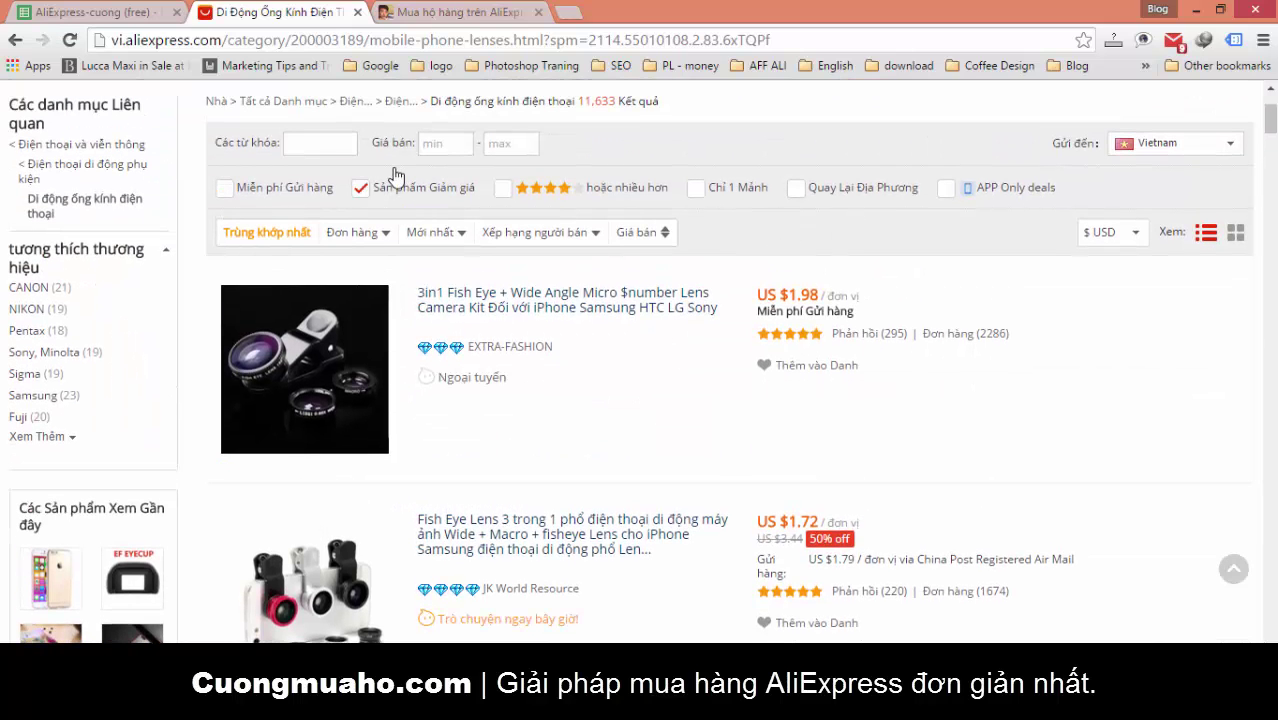
{"action": "mouse_move", "coordinate": [198, 111]}
{"action": "left_mouse_down"}
{"action": "mouse_move", "coordinate": [984, 297]}
{"action": "mouse_move", "coordinate": [1070, 266]}
{"action": "mouse_move", "coordinate": [1238, 265]}
{"action": "mouse_move", "coordinate": [1074, 263]}
{"action": "left_mouse_up"}
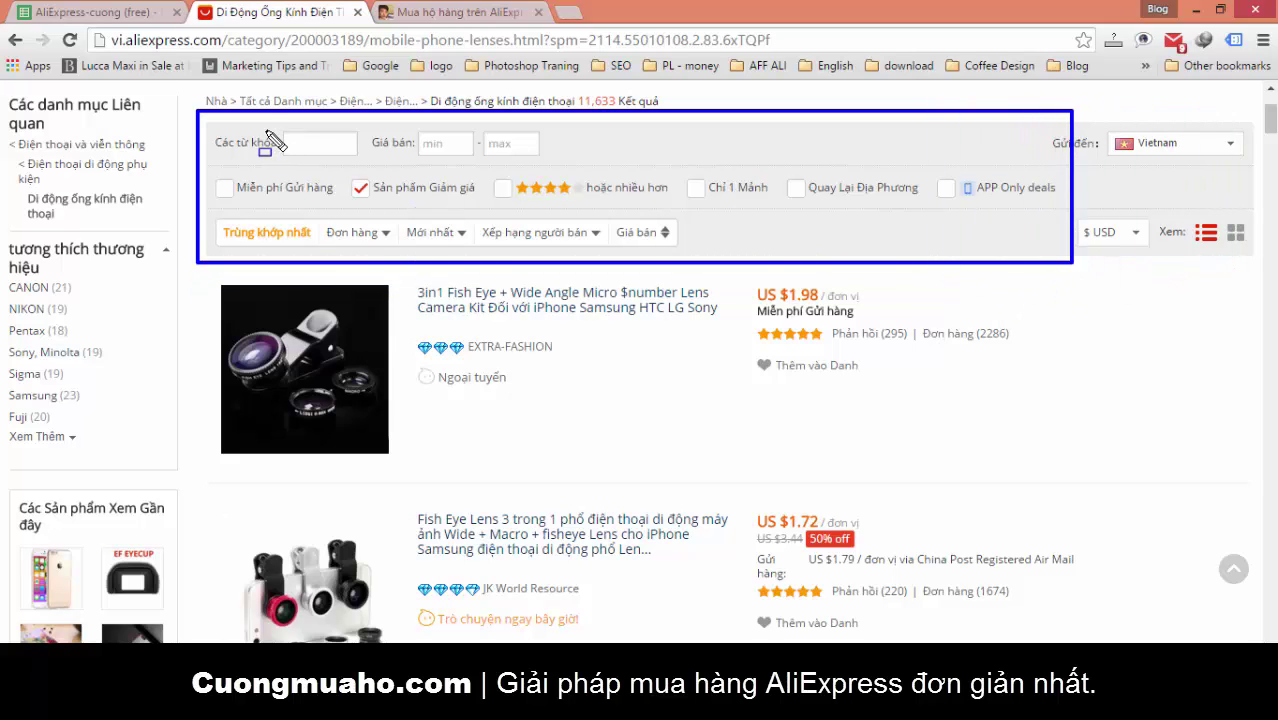
{"action": "left_click_drag", "start_coordinate": [265, 130], "coordinate": [363, 168]}
{"action": "left_click_drag", "start_coordinate": [407, 127], "coordinate": [562, 160]}
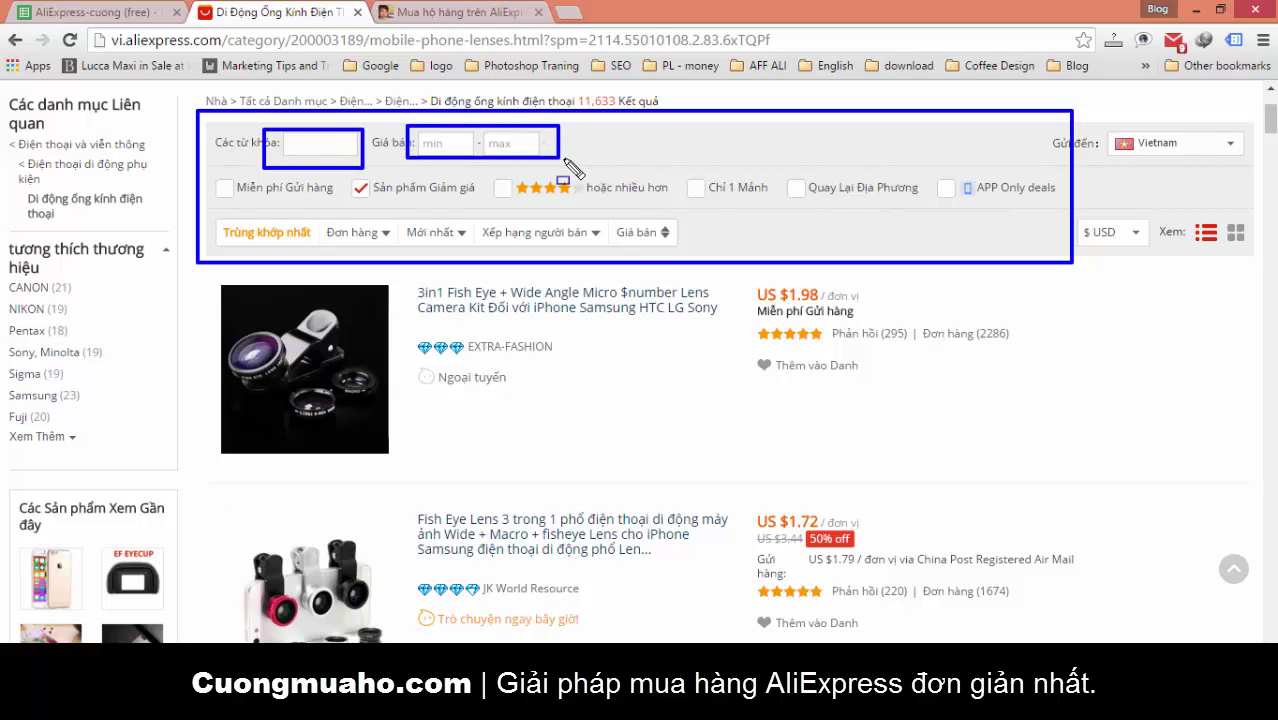
{"action": "mouse_move", "coordinate": [489, 175]}
{"action": "left_mouse_down"}
{"action": "mouse_move", "coordinate": [598, 214]}
{"action": "mouse_move", "coordinate": [590, 203]}
{"action": "left_mouse_up"}
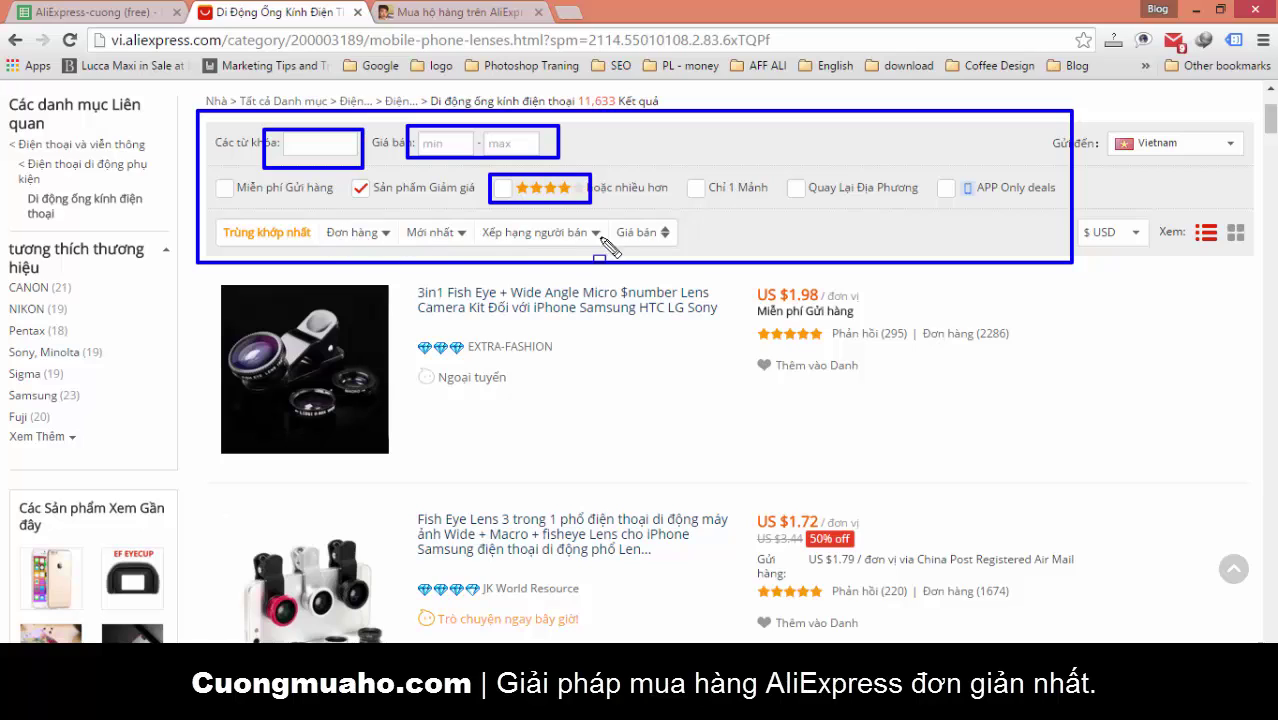
{"action": "left_click_drag", "start_coordinate": [605, 215], "coordinate": [691, 251]}
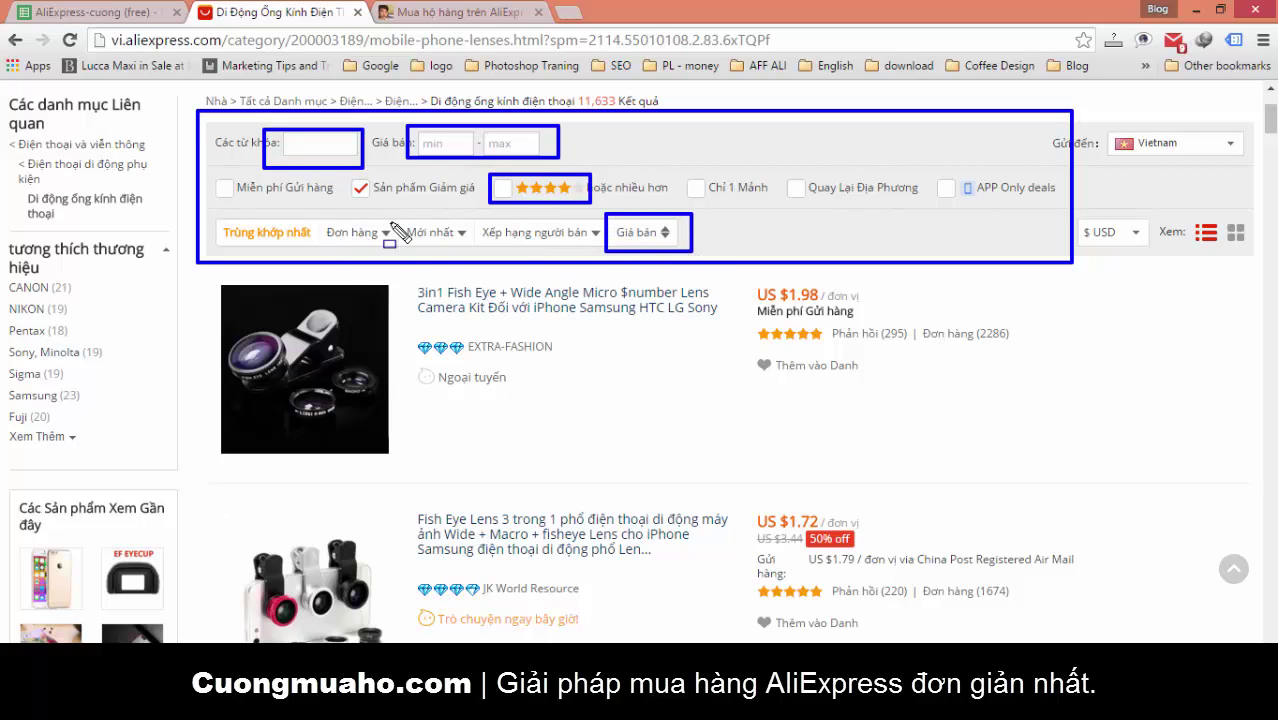
{"action": "left_click_drag", "start_coordinate": [395, 252], "coordinate": [316, 212]}
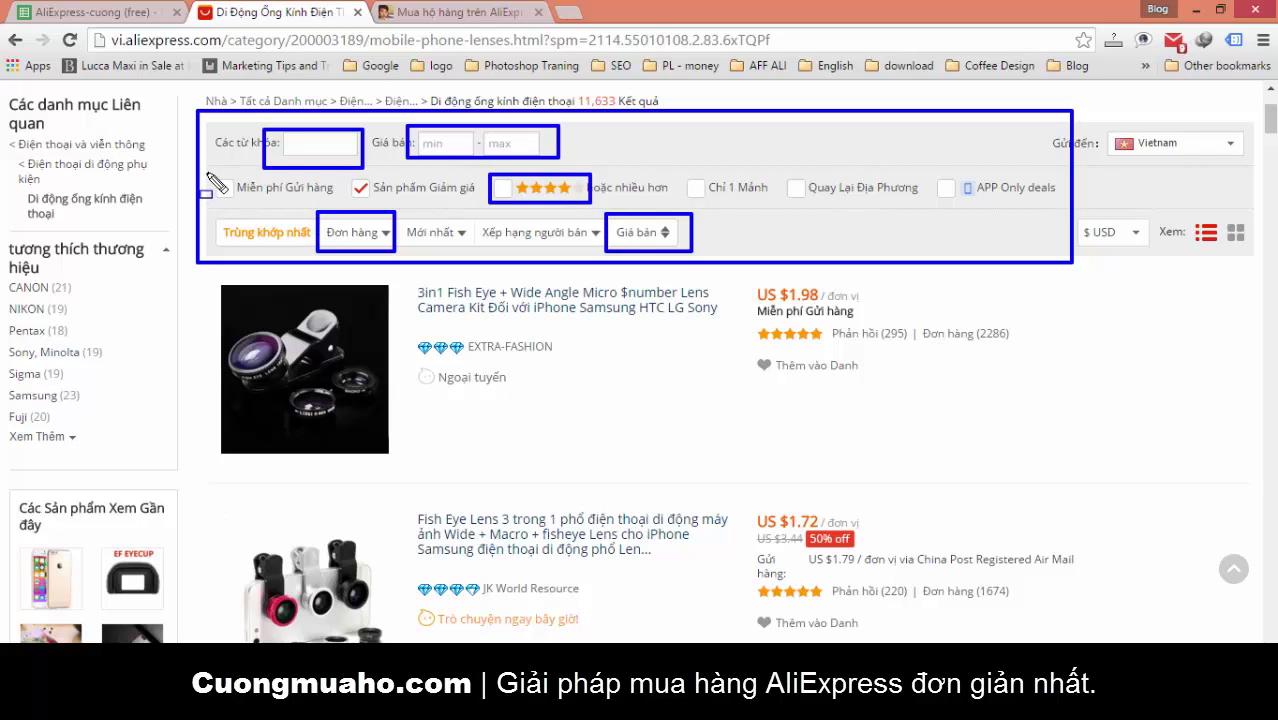
{"action": "mouse_move", "coordinate": [206, 173]}
{"action": "left_mouse_down"}
{"action": "mouse_move", "coordinate": [352, 226]}
{"action": "mouse_move", "coordinate": [341, 204]}
{"action": "left_mouse_up"}
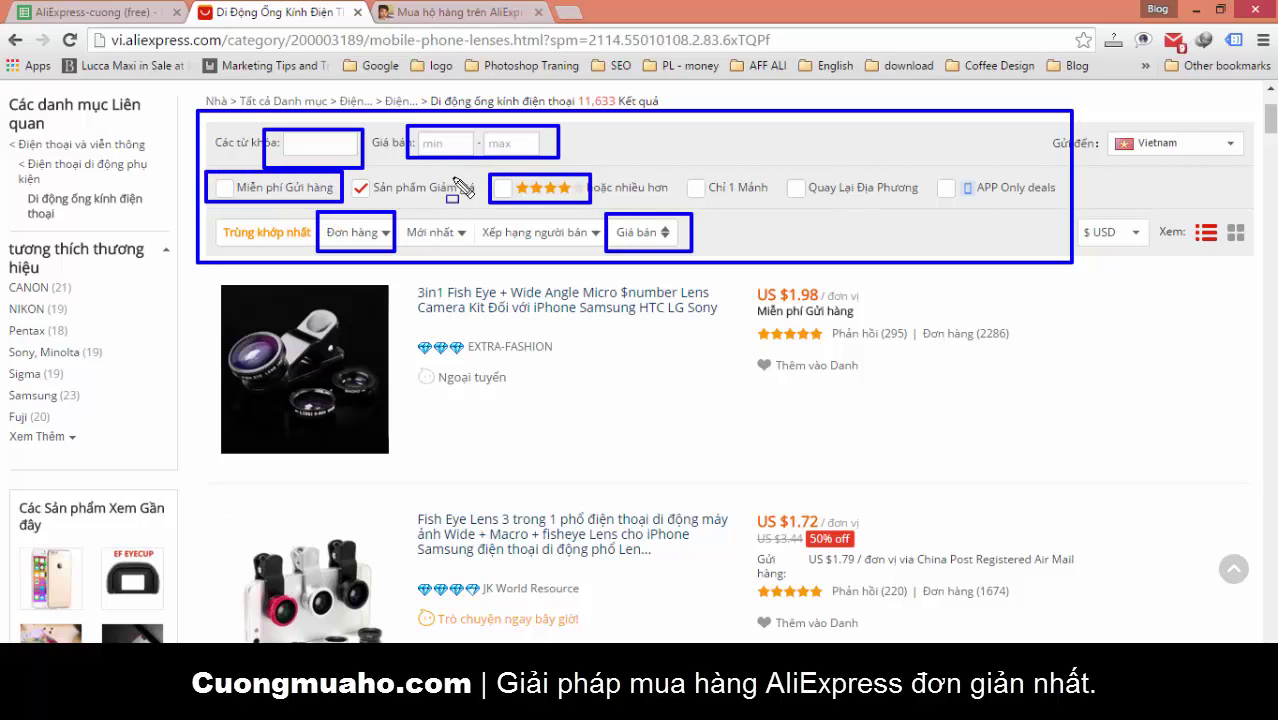
{"action": "key", "text": "Escape"}
{"action": "left_click", "coordinate": [503, 188]}
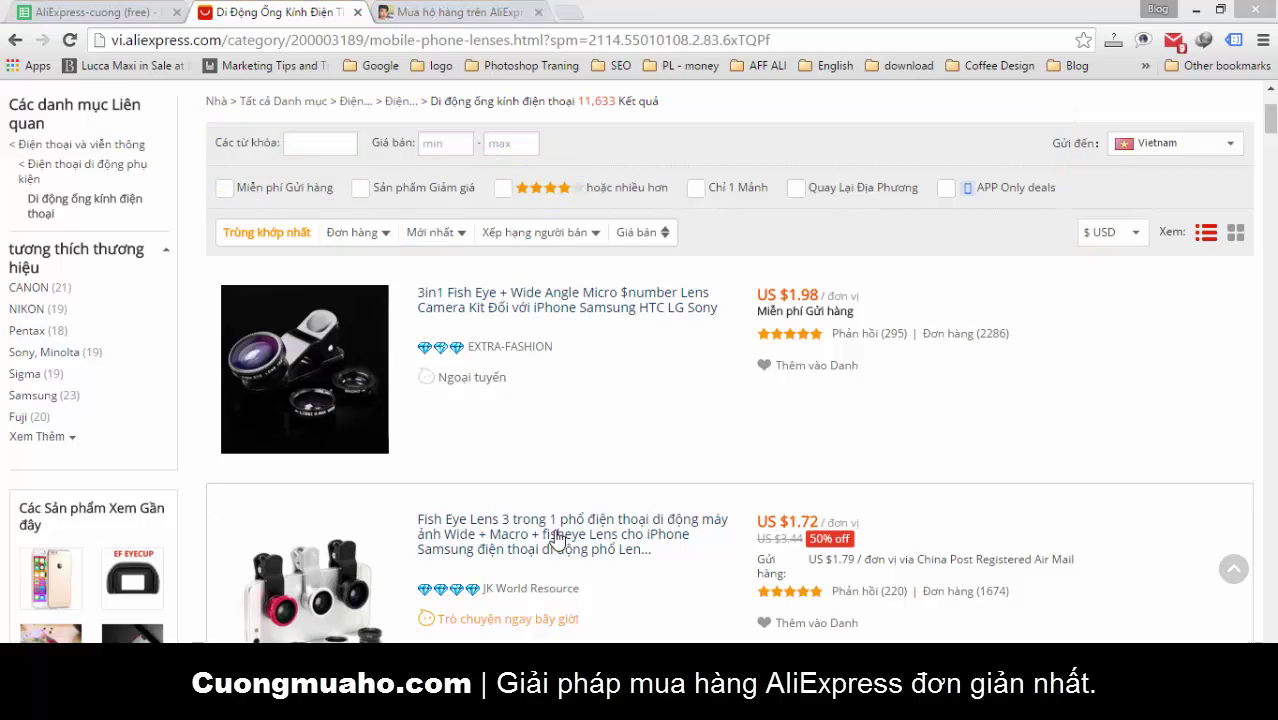
{"action": "scroll", "coordinate": [574, 417], "scroll_direction": "down", "scroll_amount": 3}
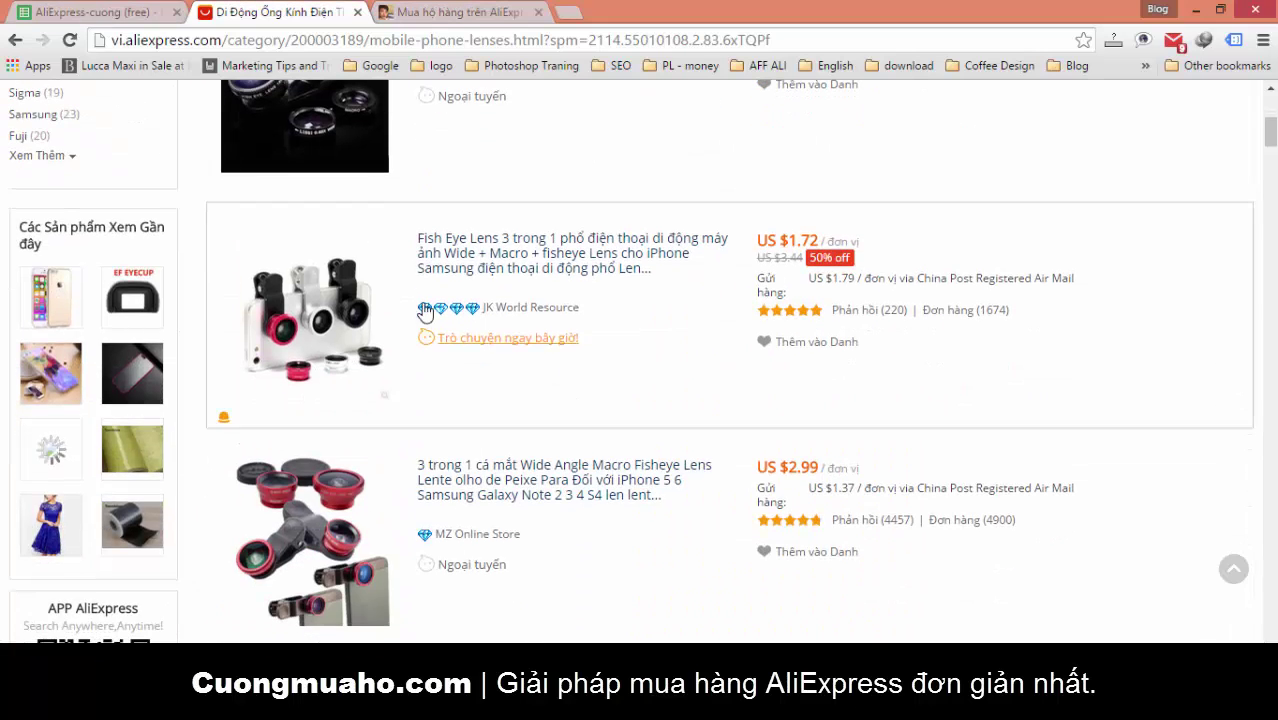
{"action": "scroll", "coordinate": [490, 360], "scroll_direction": "up", "scroll_amount": 5}
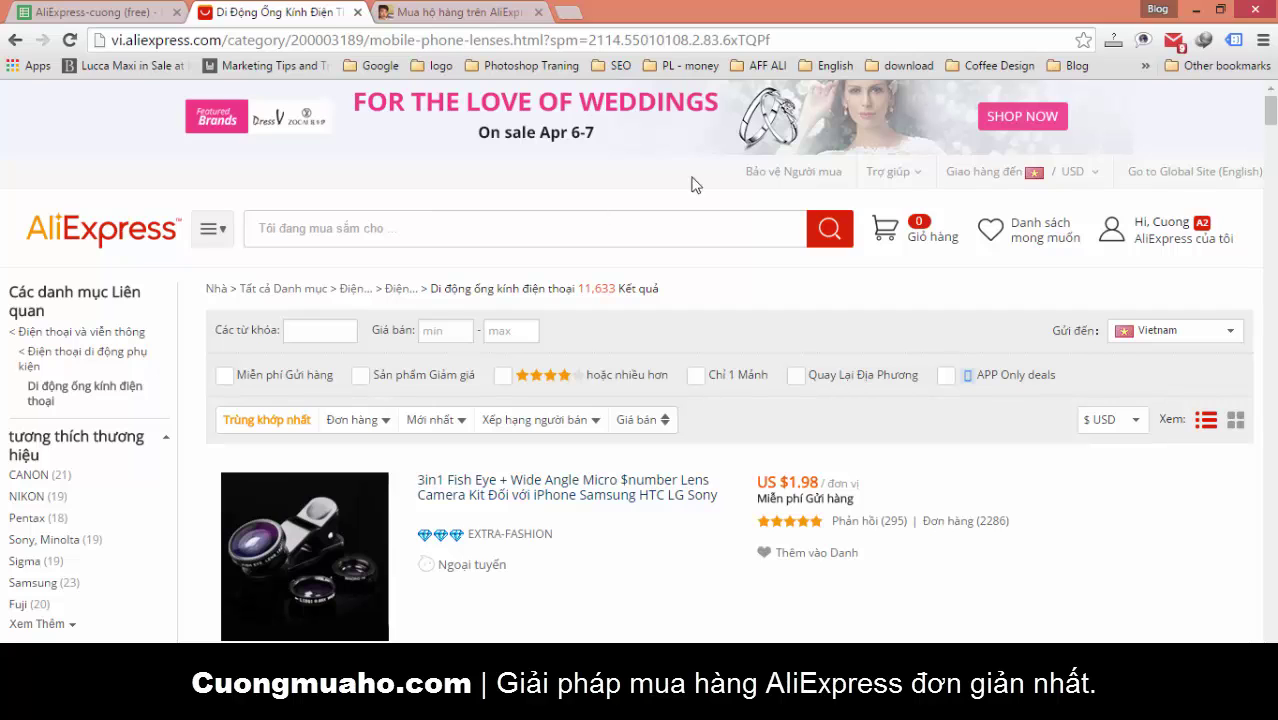
Switch to the AliExpress-cuong (free) spreadsheet and examine the customer orders in rows 90 to 92, including links, prices and payment notes.
{"action": "left_click", "coordinate": [178, 5]}
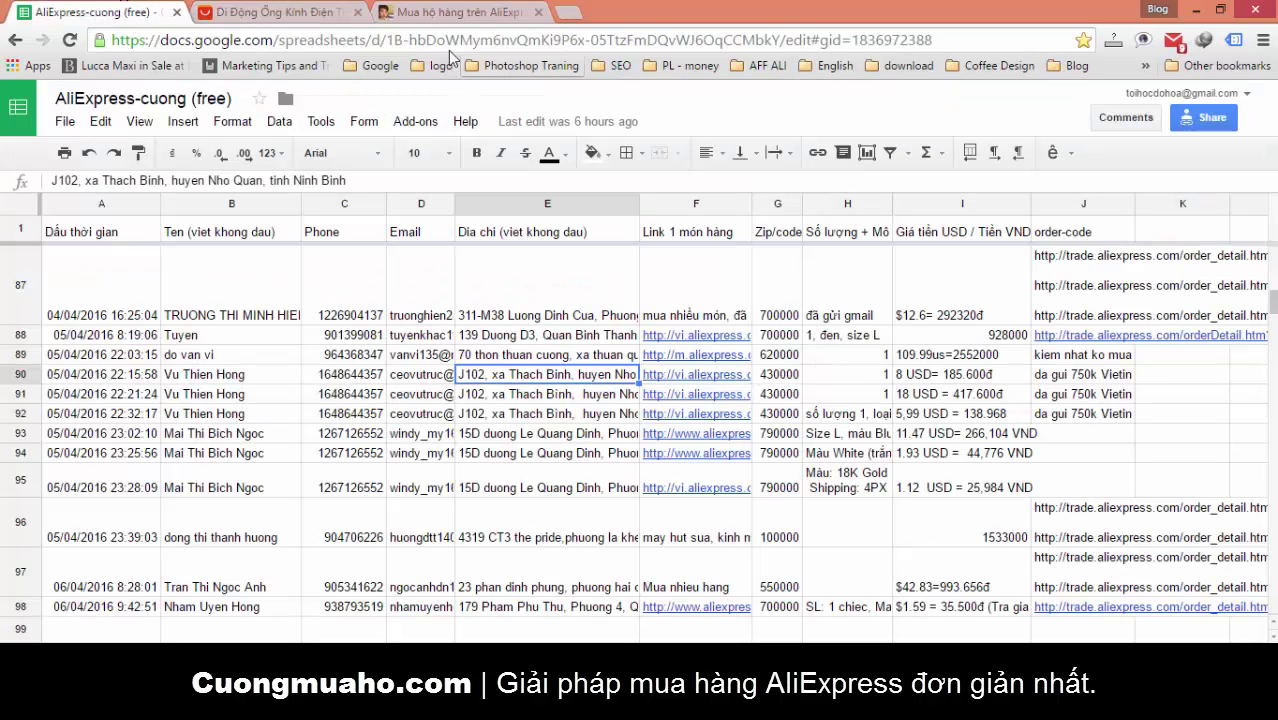
{"action": "left_click", "coordinate": [760, 356]}
{"action": "mouse_move", "coordinate": [1105, 413]}
{"action": "left_mouse_down"}
{"action": "mouse_move", "coordinate": [257, 362]}
{"action": "mouse_move", "coordinate": [165, 393]}
{"action": "mouse_move", "coordinate": [118, 388]}
{"action": "left_mouse_up"}
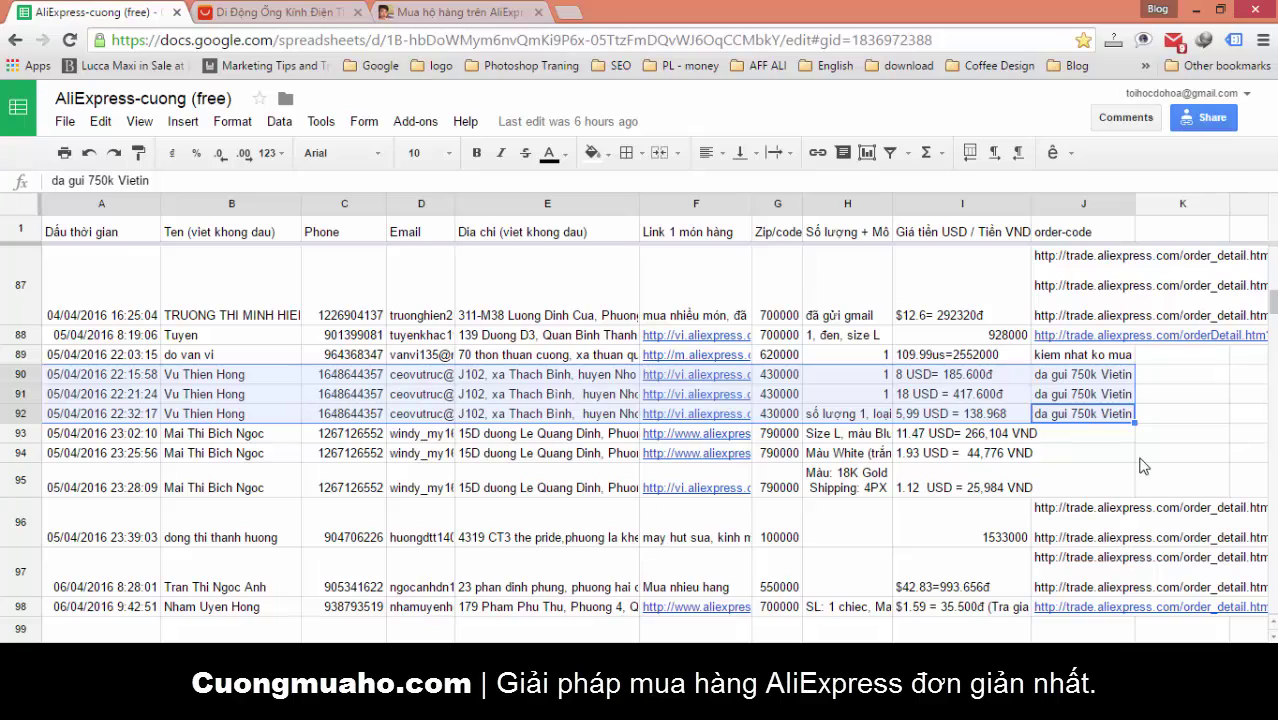
{"action": "left_click", "coordinate": [1067, 420]}
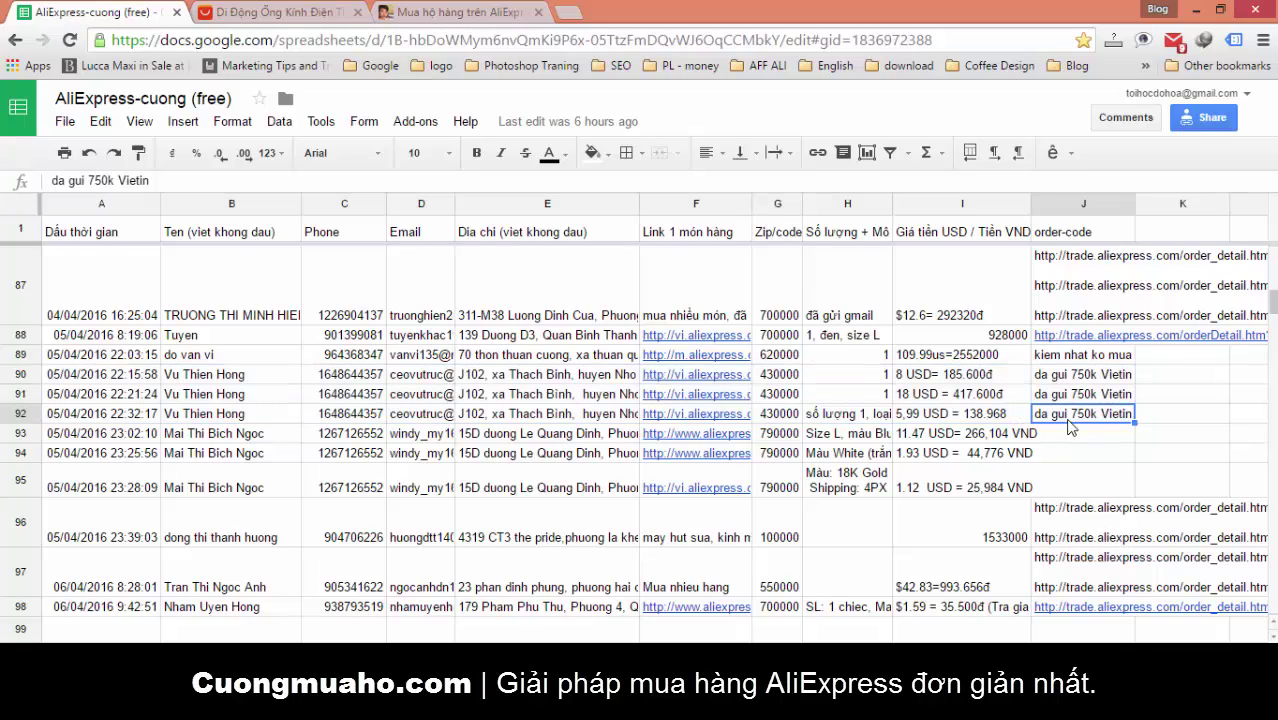
{"action": "left_click", "coordinate": [1098, 505]}
{"action": "left_click", "coordinate": [1102, 560]}
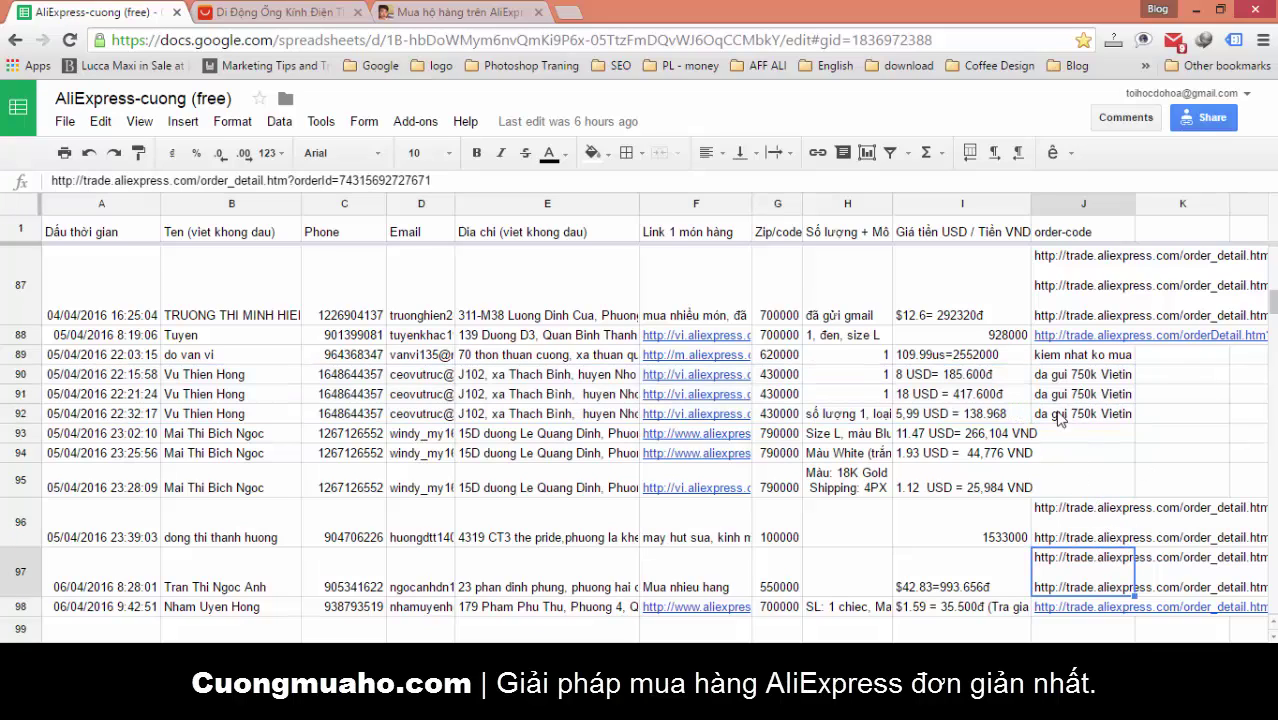
{"action": "left_click", "coordinate": [993, 418]}
{"action": "left_click", "coordinate": [698, 414]}
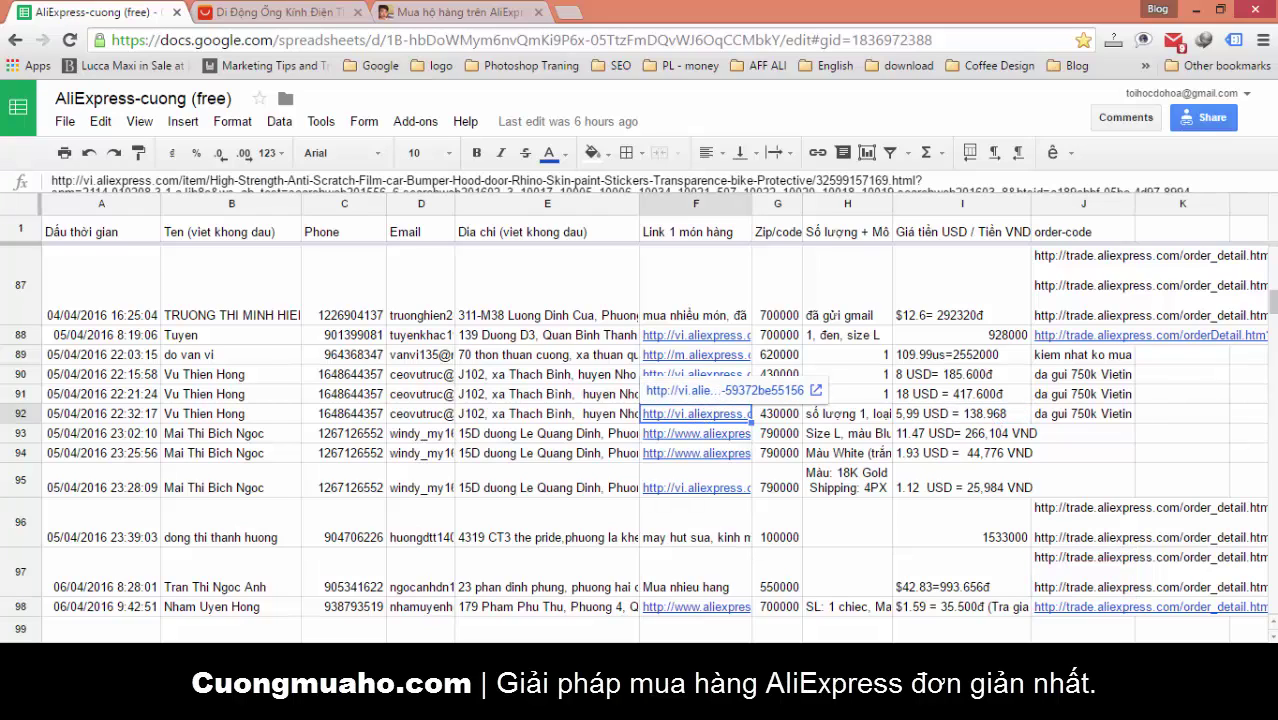
{"action": "left_click", "coordinate": [724, 390]}
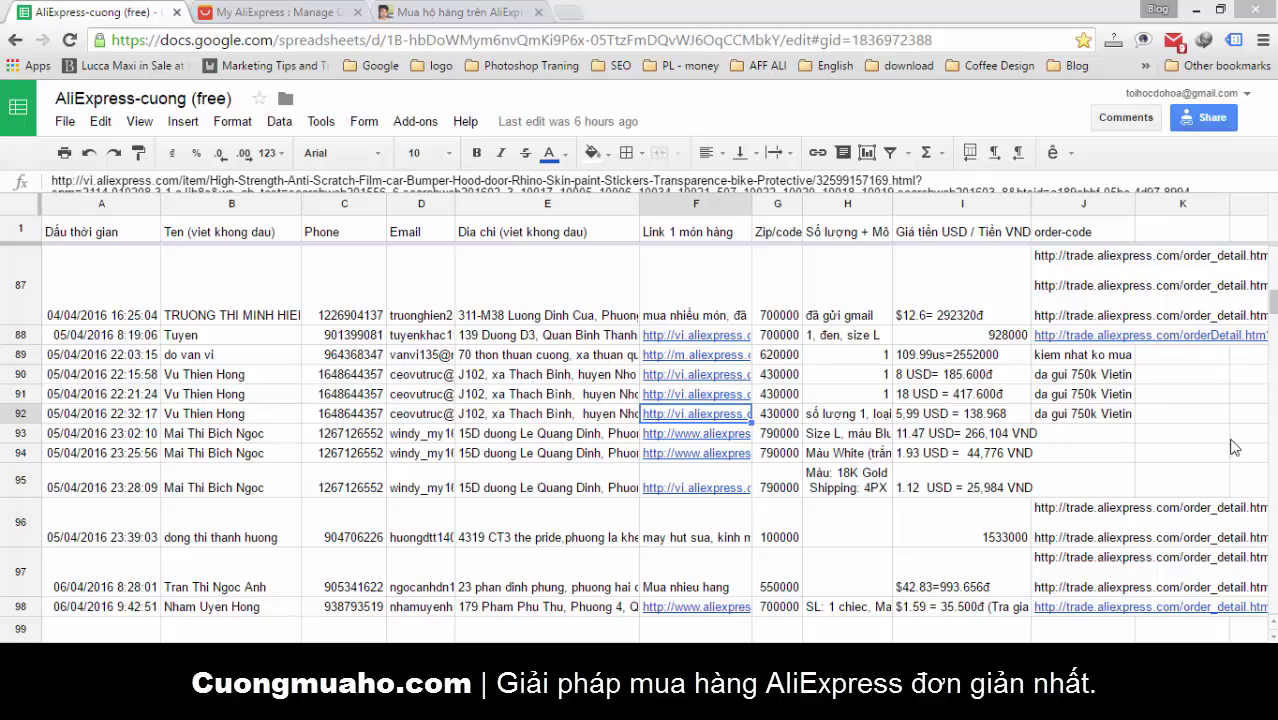
{"action": "left_click", "coordinate": [798, 414]}
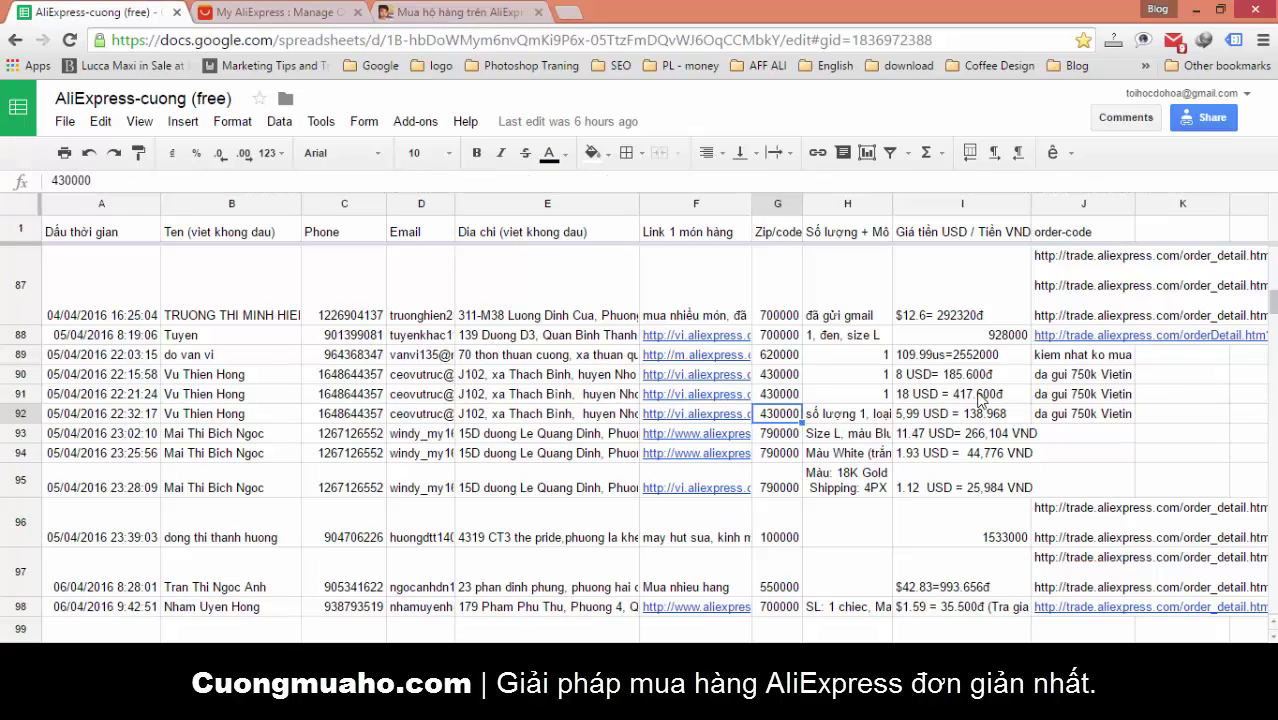
{"action": "left_click_drag", "start_coordinate": [1060, 418], "coordinate": [700, 378]}
{"action": "left_click", "coordinate": [796, 404]}
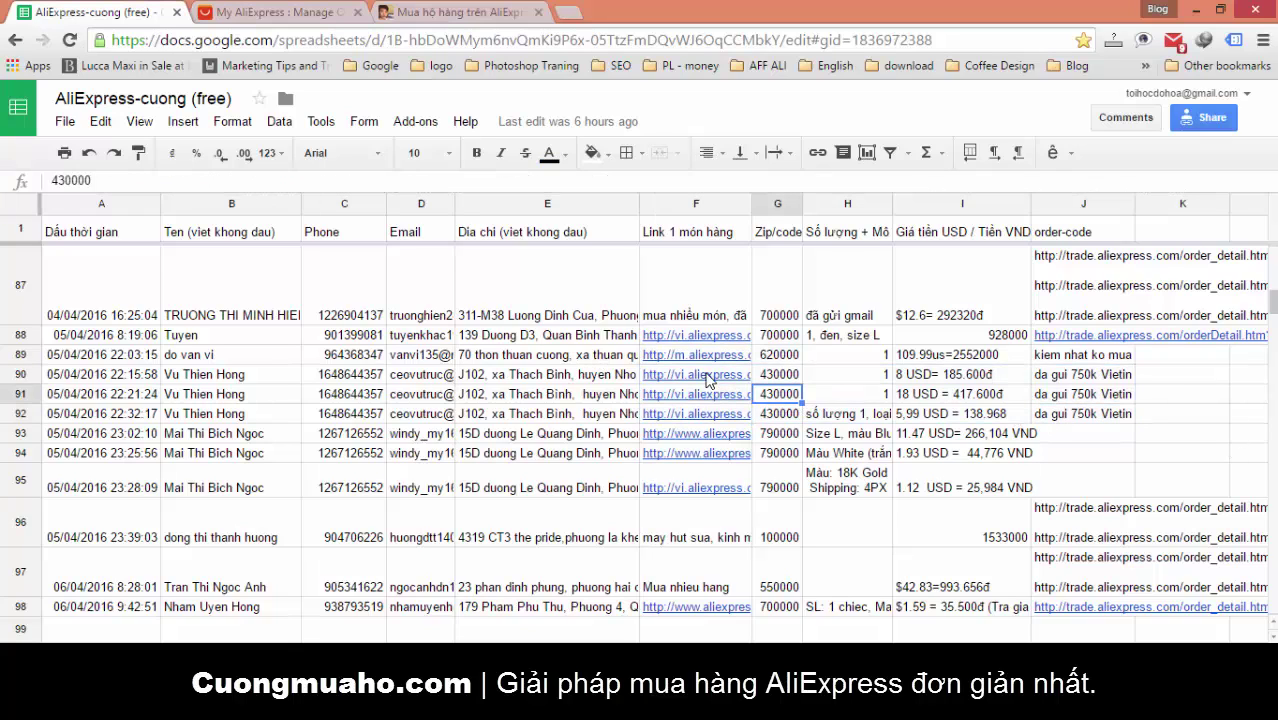
Open the product links of rows 90, 91 and 92 in separate browser tabs.
{"action": "left_click", "coordinate": [705, 378]}
{"action": "left_click", "coordinate": [705, 352]}
{"action": "key", "text": "ctrl+1"}
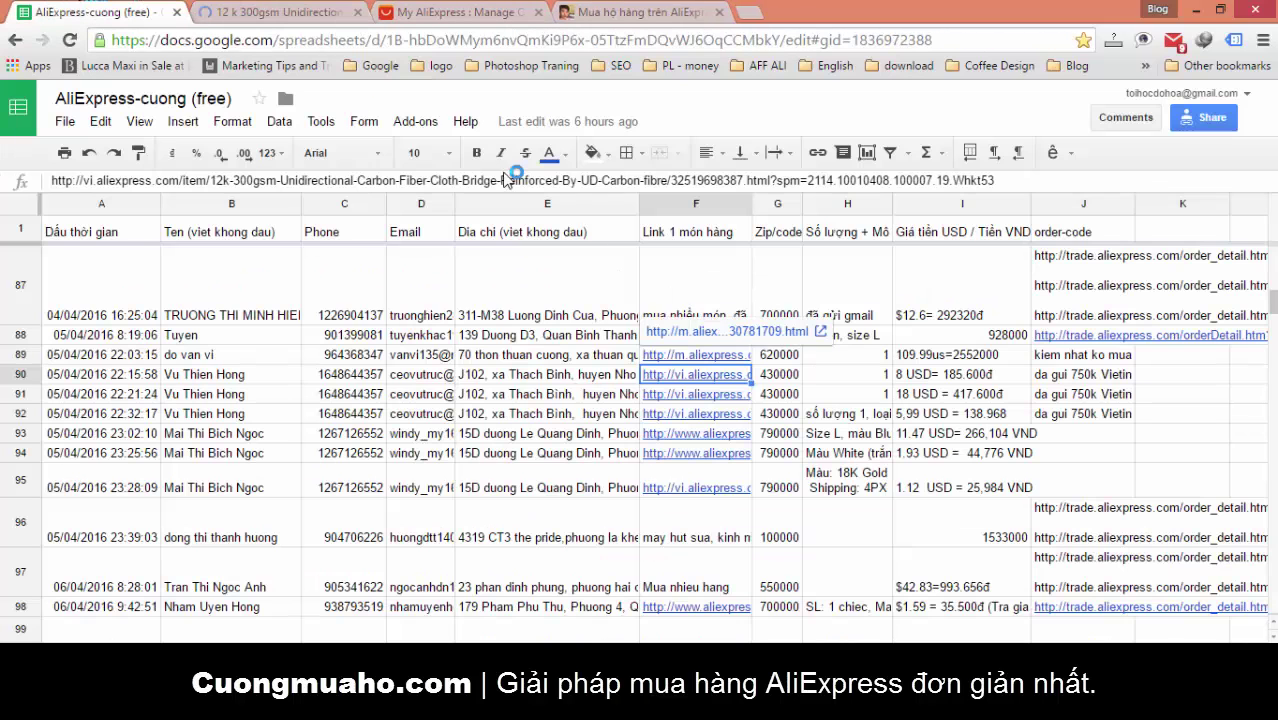
{"action": "left_click", "coordinate": [682, 398]}
{"action": "left_click", "coordinate": [700, 372]}
{"action": "key", "text": "ctrl+1"}
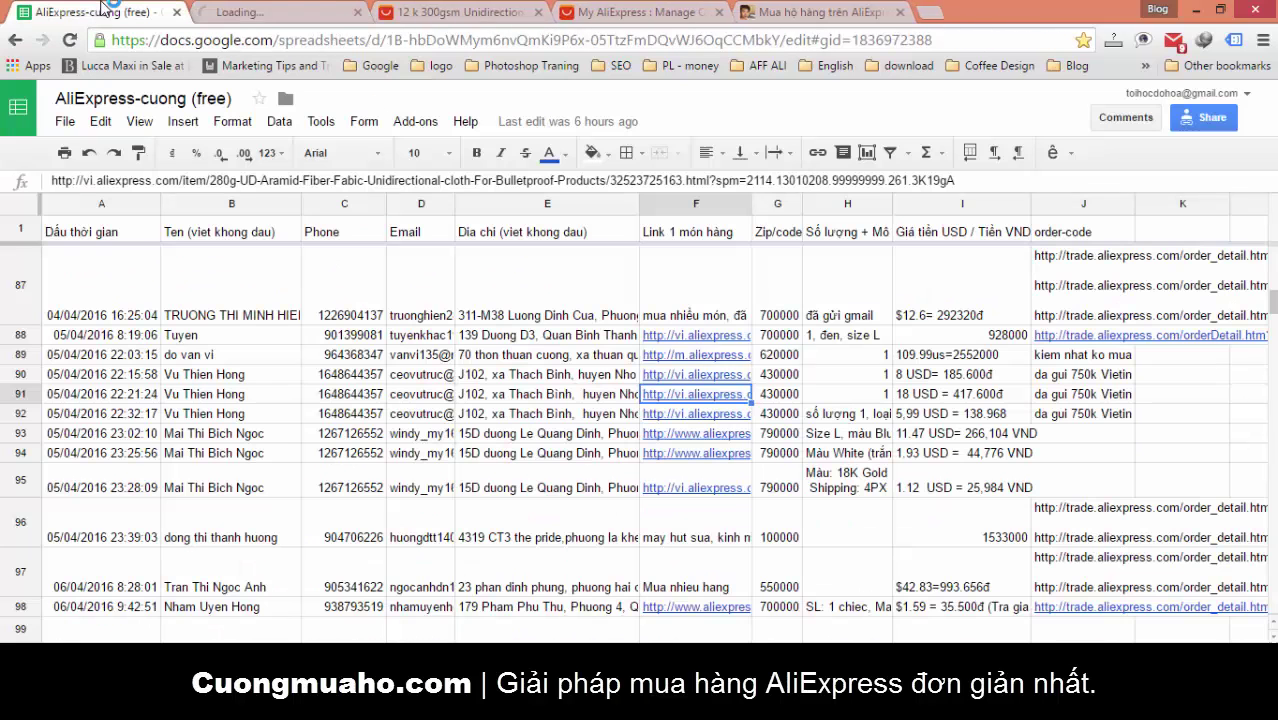
{"action": "left_click", "coordinate": [722, 415]}
{"action": "left_click", "coordinate": [735, 391]}
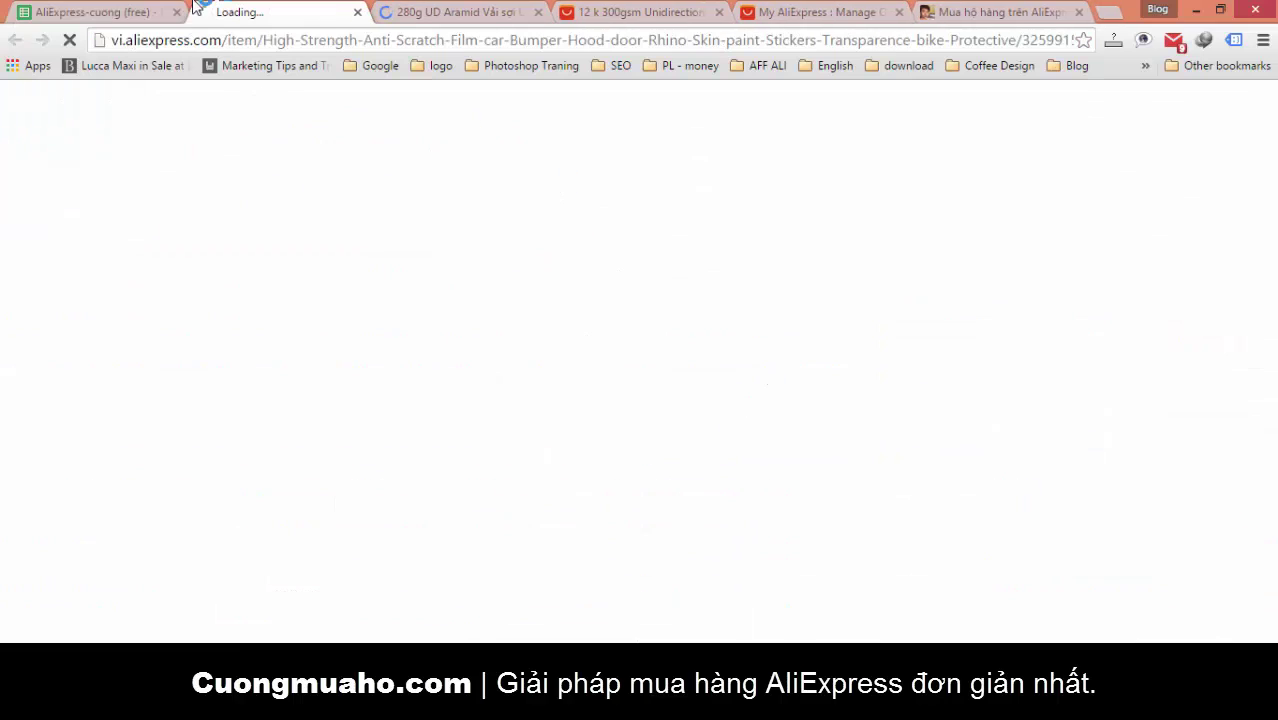
Return to the order spreadsheet and check the quantity and variant cells in rows 90 to 92.
{"action": "key", "text": "ctrl+1"}
{"action": "left_click", "coordinate": [866, 378]}
{"action": "left_click", "coordinate": [866, 398]}
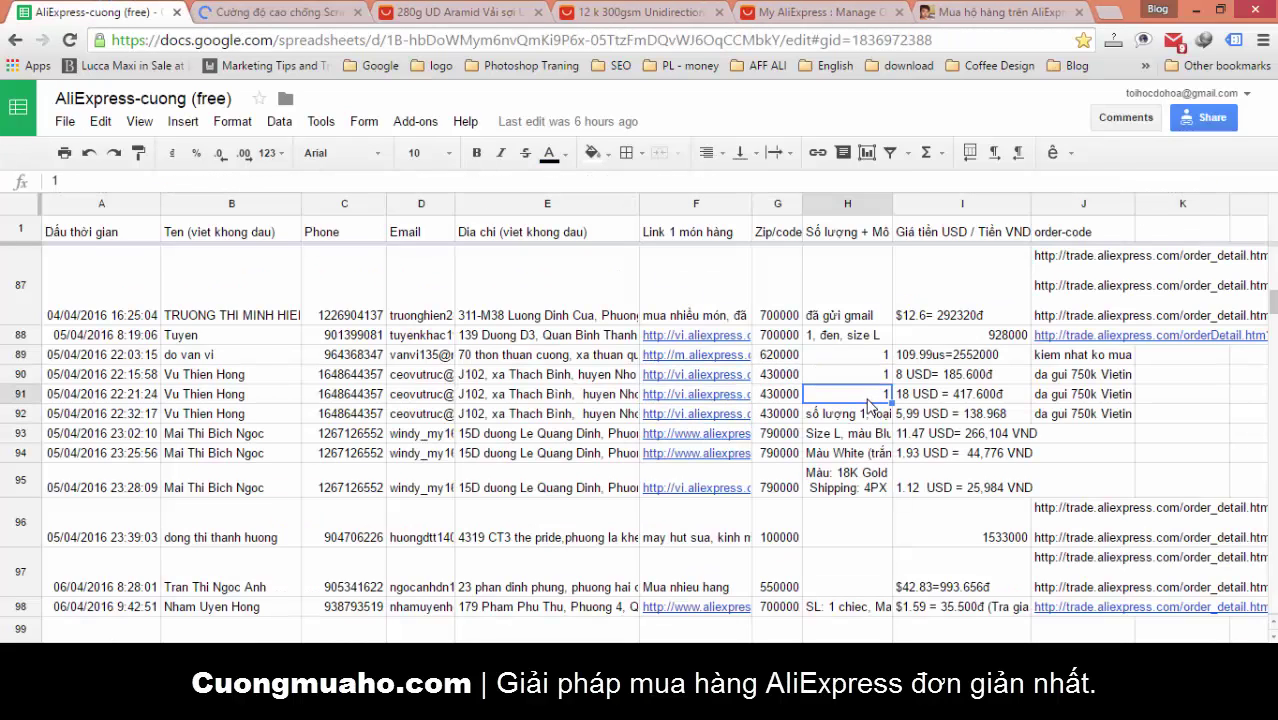
{"action": "left_click", "coordinate": [867, 419]}
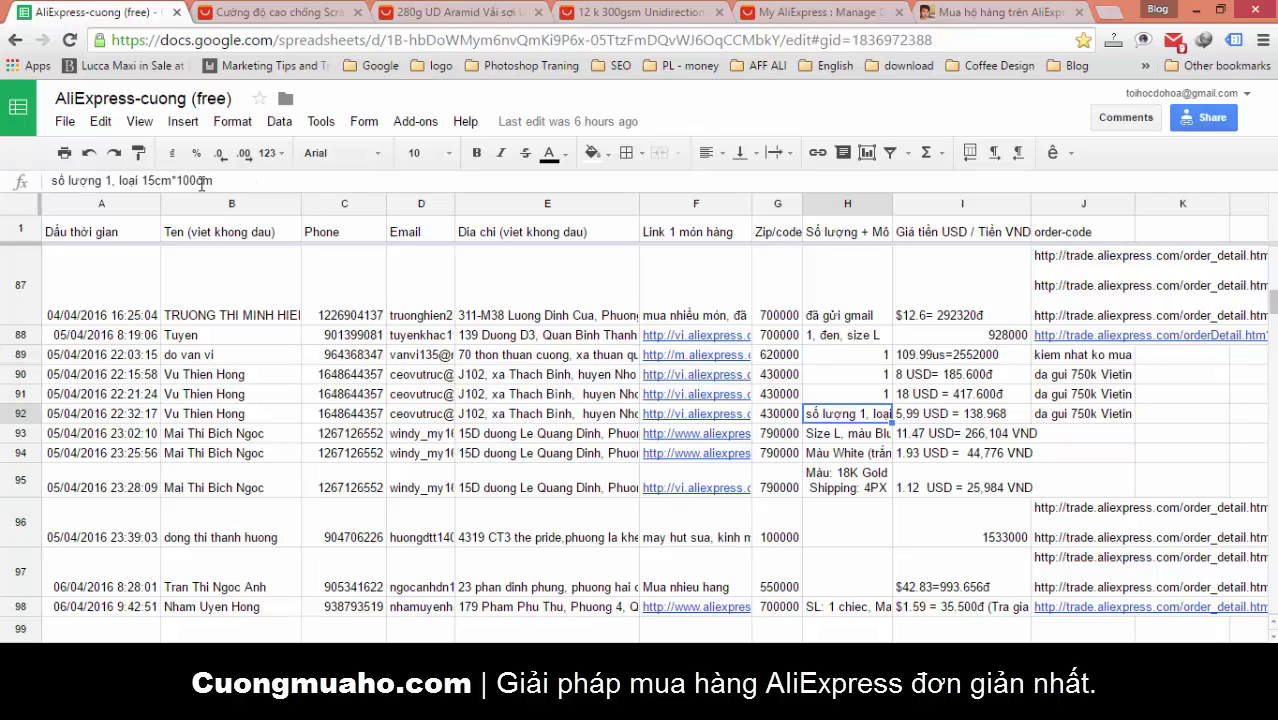
Close the My AliExpress order management page, keeping the three product pages open.
{"action": "left_click", "coordinate": [298, 12]}
{"action": "left_click", "coordinate": [640, 12]}
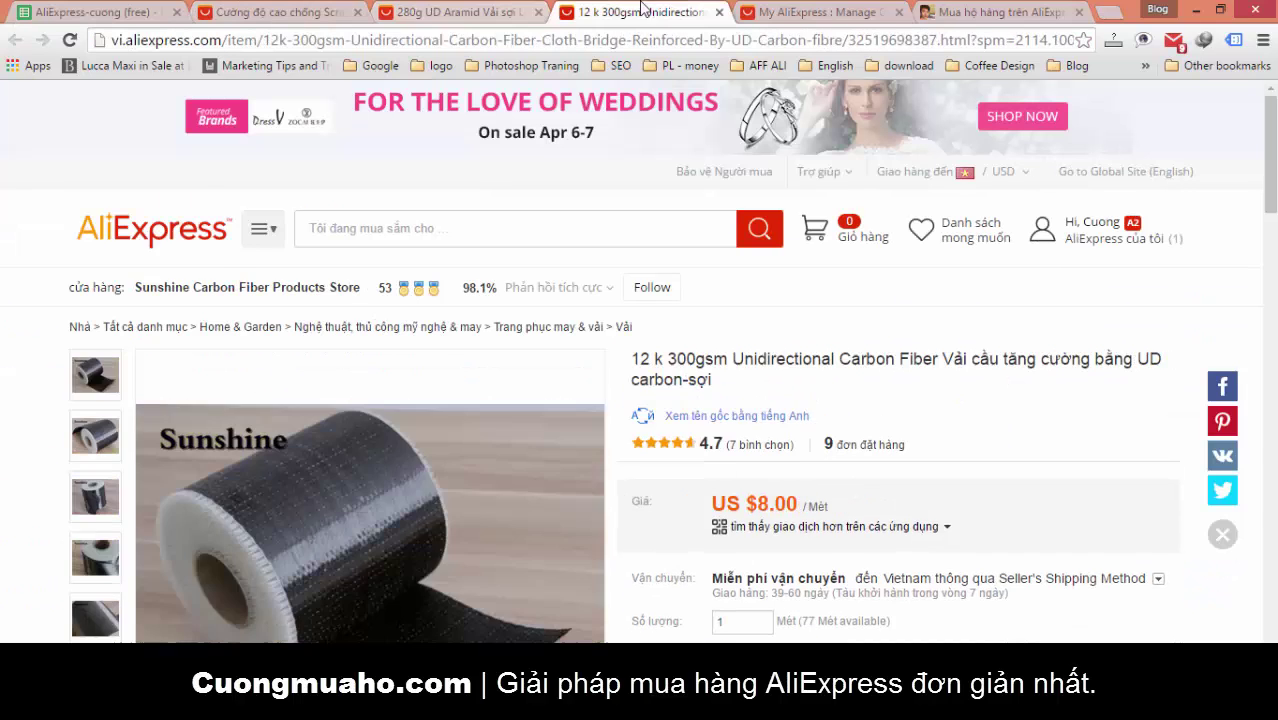
{"action": "left_click", "coordinate": [822, 12]}
{"action": "middle_click", "coordinate": [815, 10]}
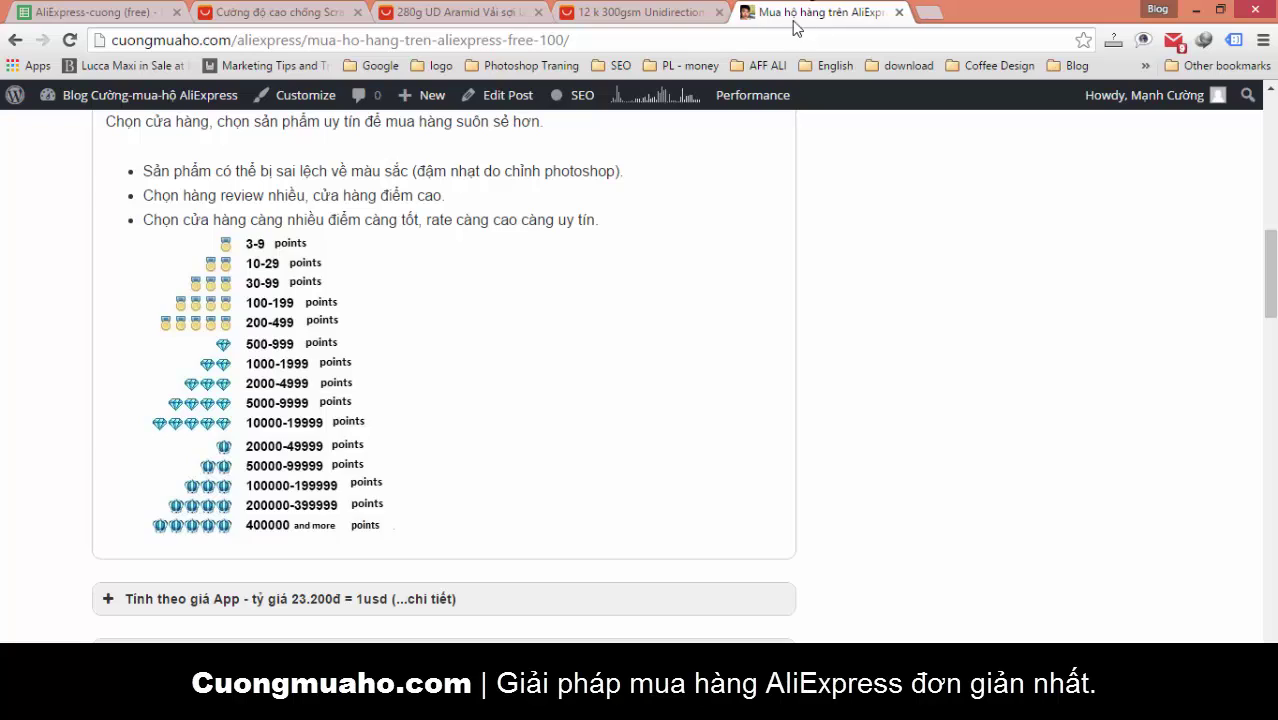
Look through the open product pages, including the options and price of the 3M car scratch protection film.
{"action": "left_click", "coordinate": [600, 12]}
{"action": "left_click", "coordinate": [460, 12]}
{"action": "left_click", "coordinate": [243, 10]}
{"action": "scroll", "coordinate": [727, 250], "scroll_direction": "down", "scroll_amount": 3}
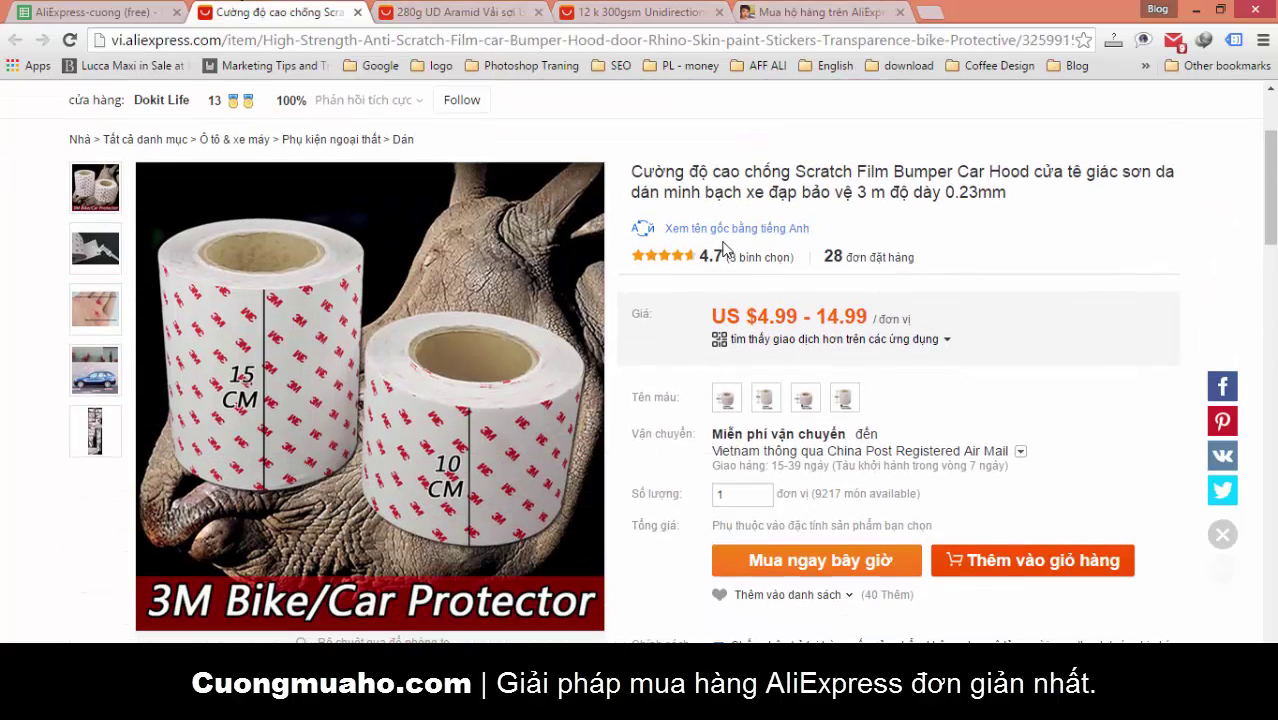
{"action": "scroll", "coordinate": [680, 255], "scroll_direction": "up", "scroll_amount": 1}
Add the 12 k 300gsm Unidirectional Carbon Fiber cloth to the shopping cart with quantity 1.
{"action": "left_click", "coordinate": [640, 12]}
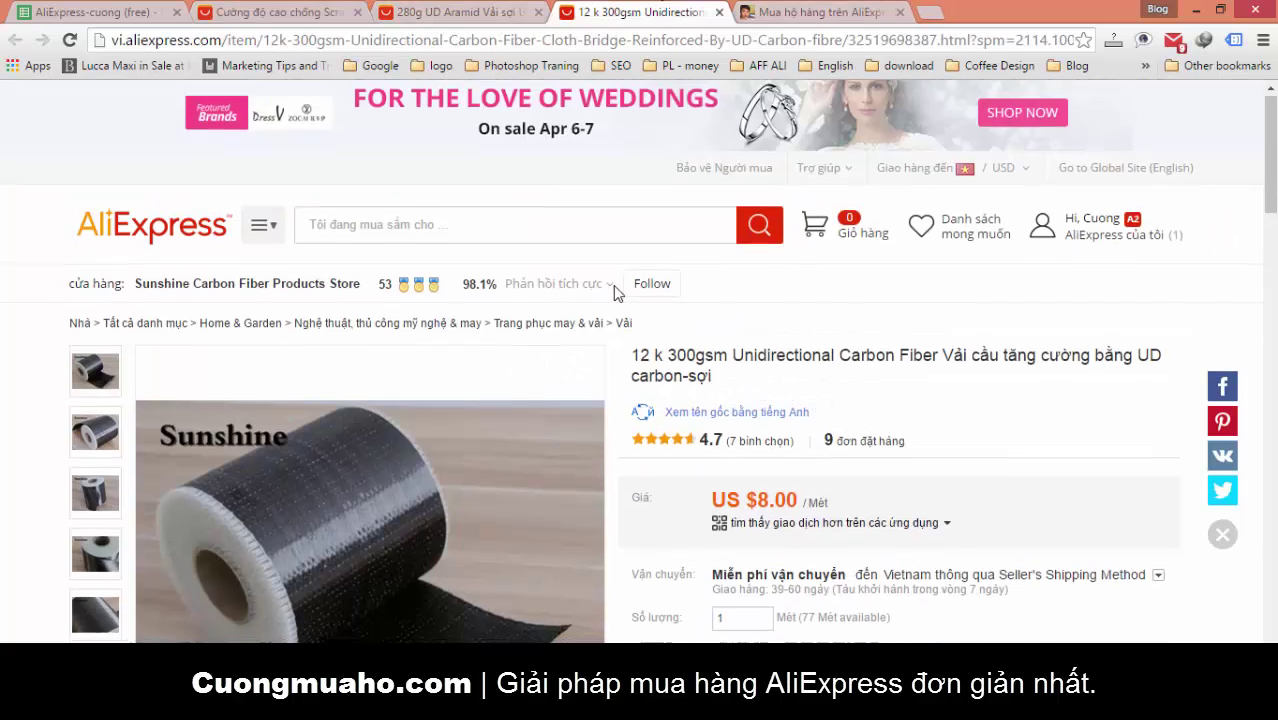
{"action": "scroll", "coordinate": [771, 313], "scroll_direction": "down", "scroll_amount": 3}
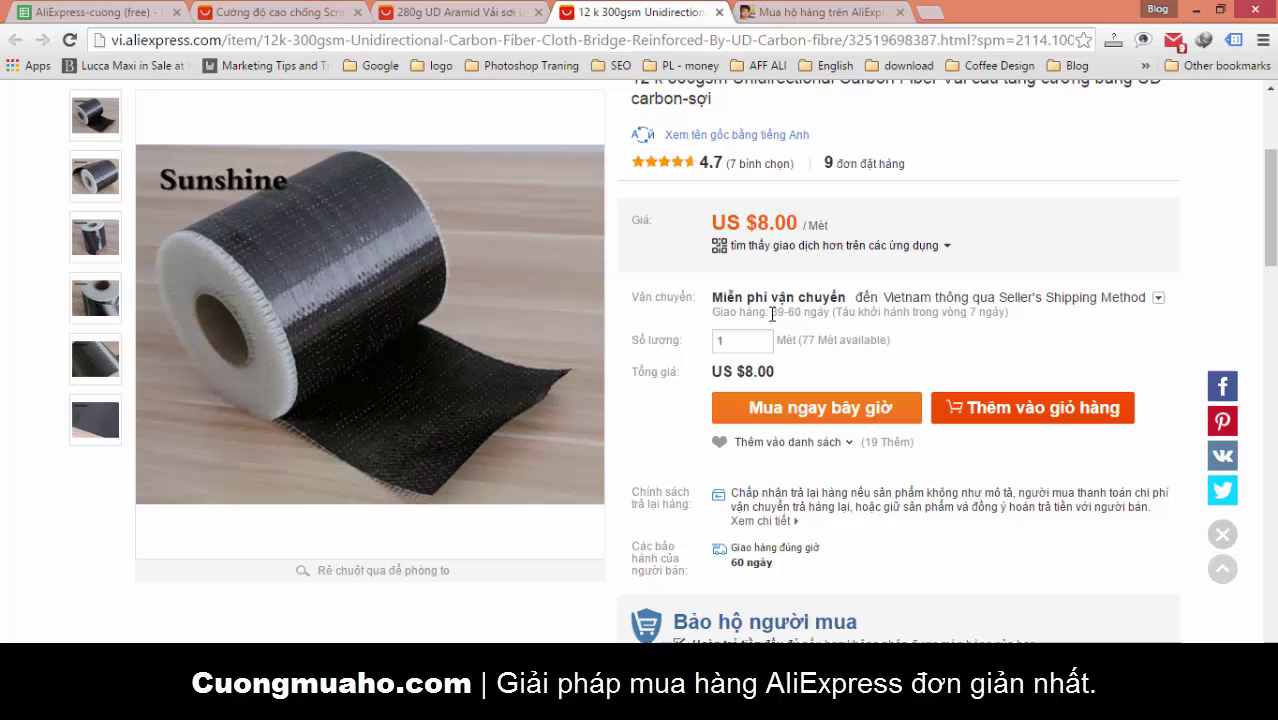
{"action": "left_click", "coordinate": [1011, 417]}
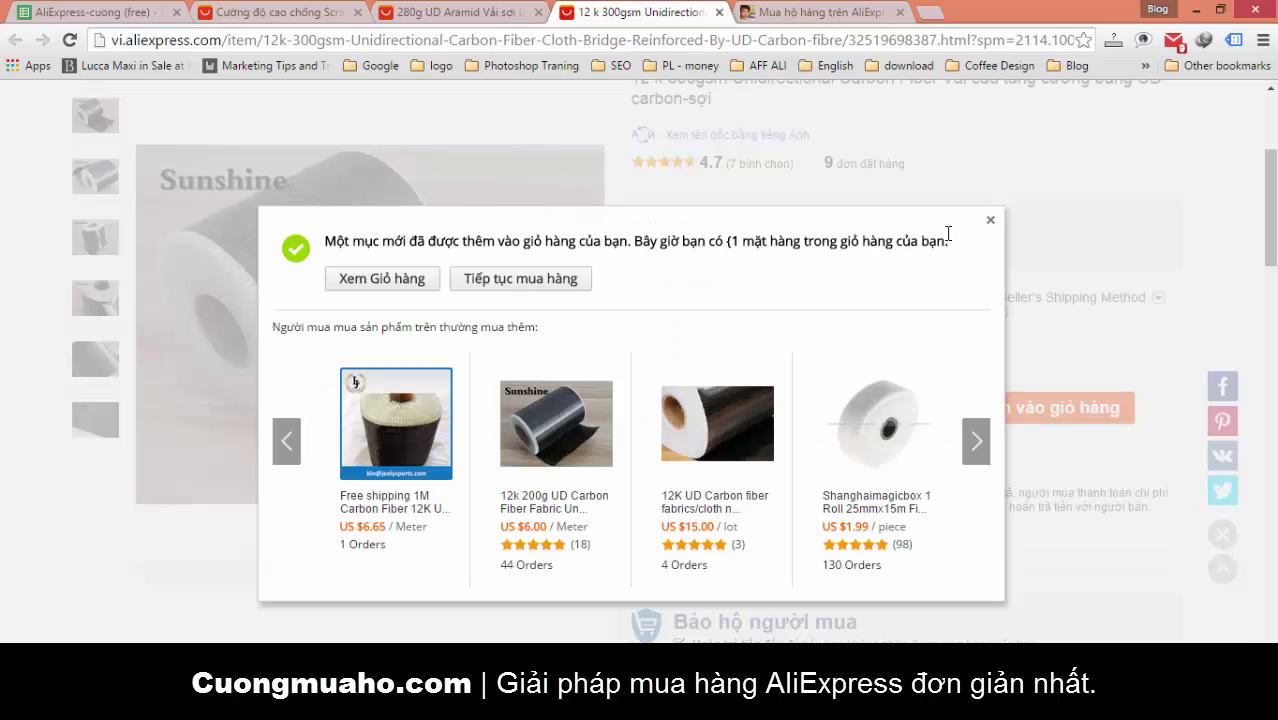
Dismiss the cart confirmation, close the carbon fiber product page and go to the 280g UD Aramid cloth page.
{"action": "left_click", "coordinate": [989, 222]}
{"action": "left_click", "coordinate": [719, 12]}
{"action": "left_click", "coordinate": [460, 12]}
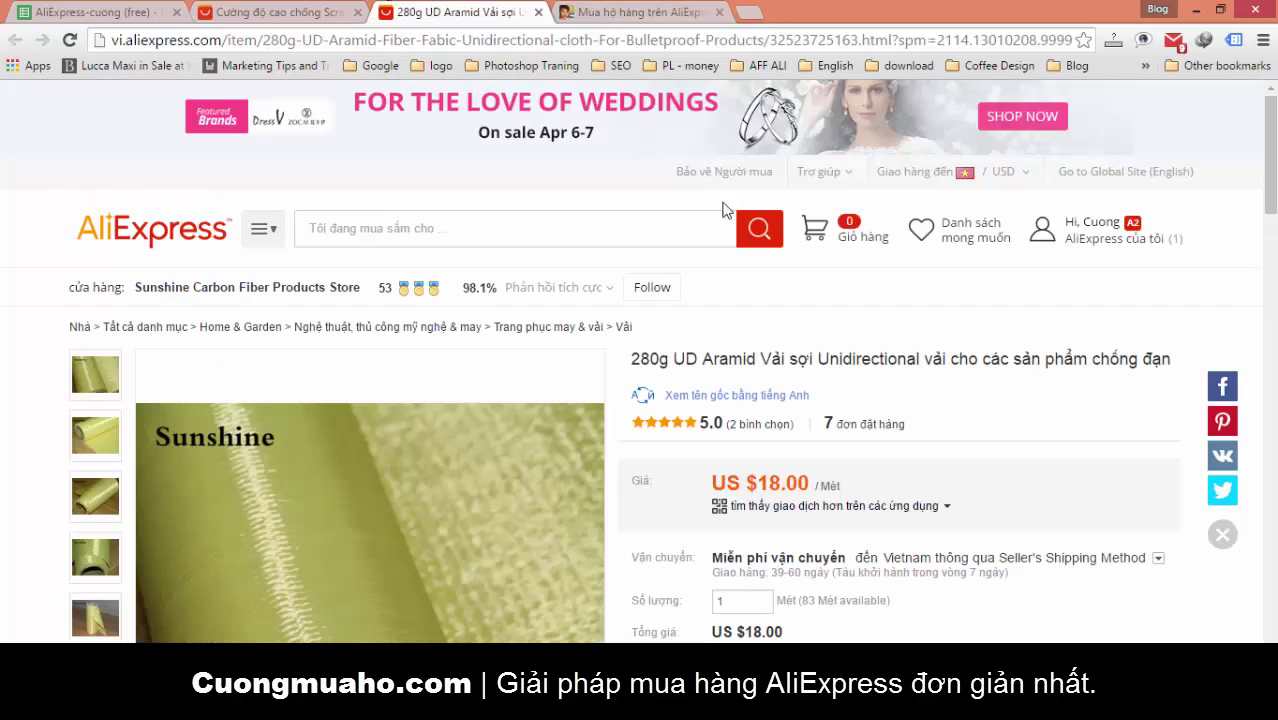
Check the price of the 280g UD Aramid cloth, add it to the cart with quantity 1, and dismiss the pop-ups.
{"action": "scroll", "coordinate": [683, 300], "scroll_direction": "down", "scroll_amount": 3}
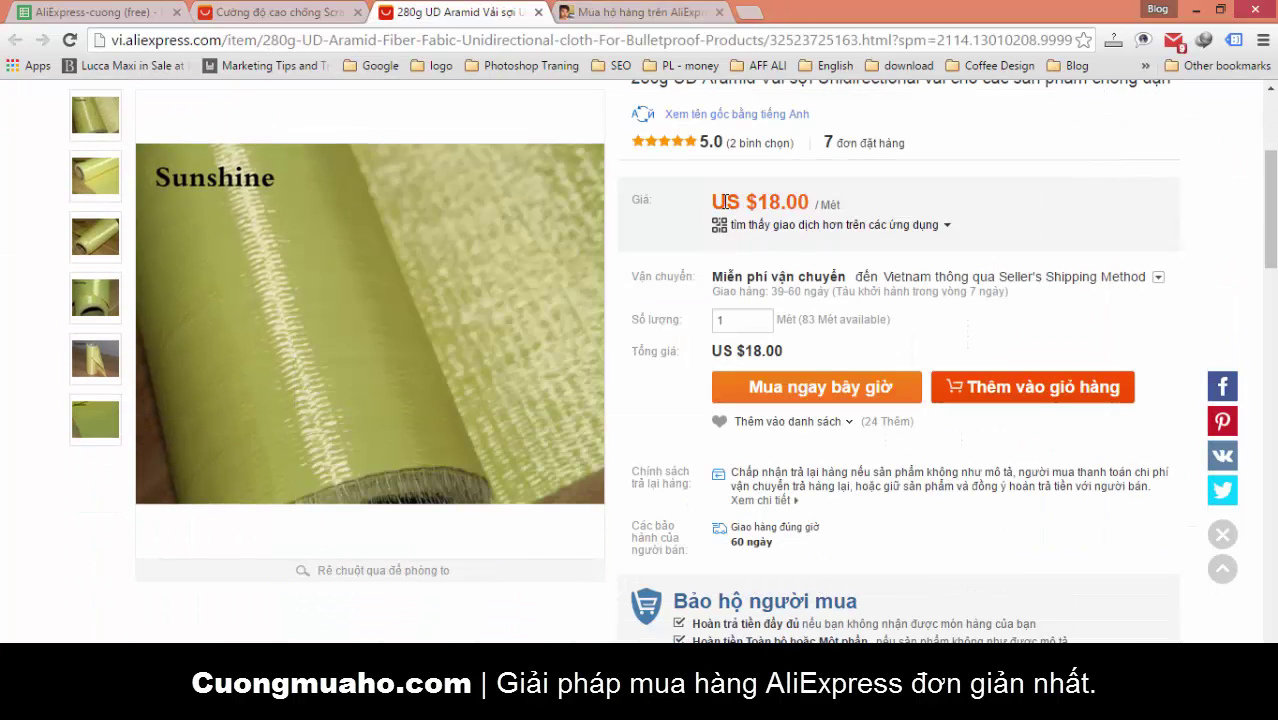
{"action": "mouse_move", "coordinate": [712, 201]}
{"action": "left_mouse_down"}
{"action": "mouse_move", "coordinate": [803, 202]}
{"action": "mouse_move", "coordinate": [724, 203]}
{"action": "left_mouse_up"}
{"action": "left_click", "coordinate": [868, 208]}
{"action": "left_click", "coordinate": [892, 200]}
{"action": "mouse_move", "coordinate": [714, 350]}
{"action": "left_mouse_down"}
{"action": "mouse_move", "coordinate": [783, 352]}
{"action": "mouse_move", "coordinate": [713, 352]}
{"action": "left_mouse_up"}
{"action": "left_click", "coordinate": [795, 358]}
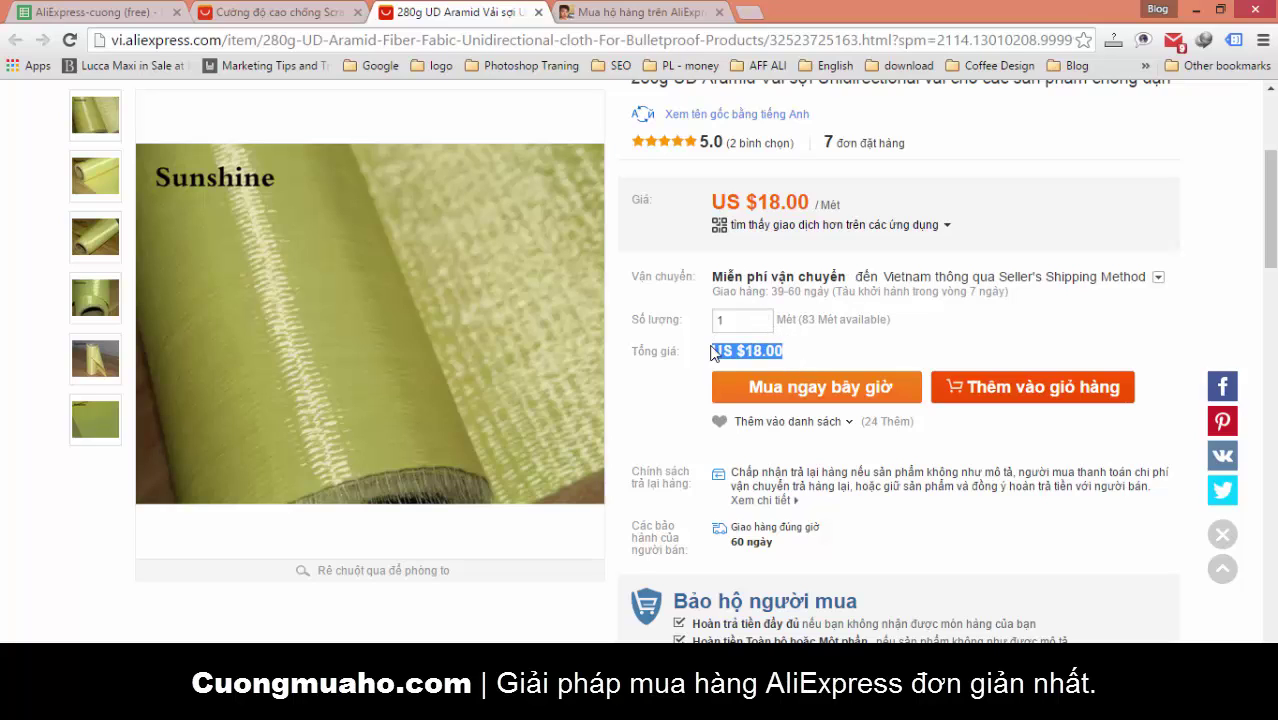
{"action": "left_click", "coordinate": [871, 368]}
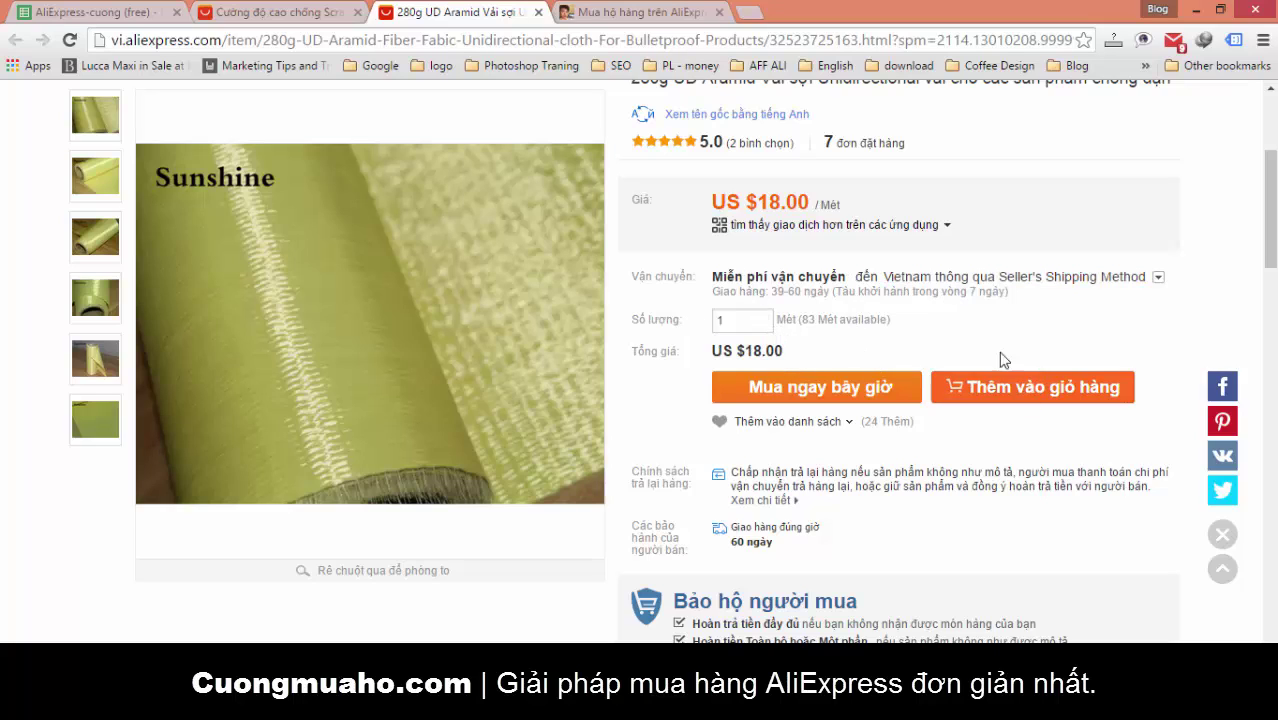
{"action": "left_click", "coordinate": [1062, 402]}
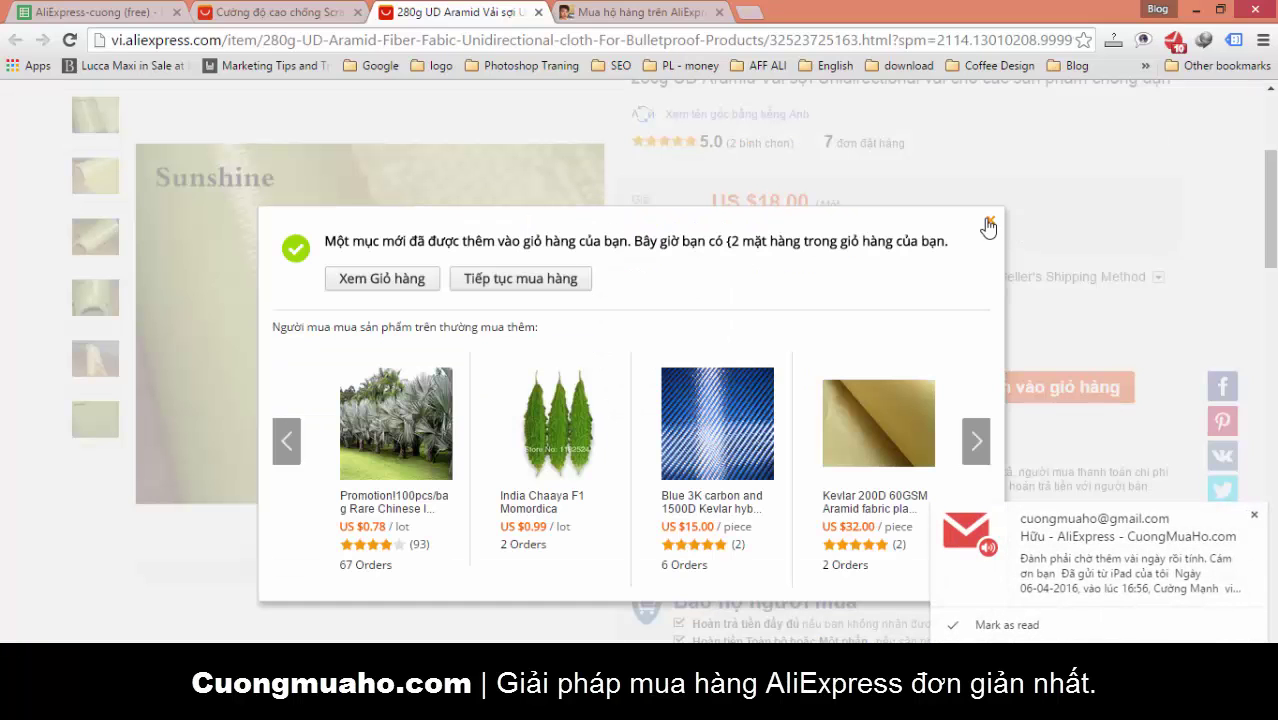
{"action": "left_click", "coordinate": [988, 220]}
{"action": "left_click", "coordinate": [1254, 515]}
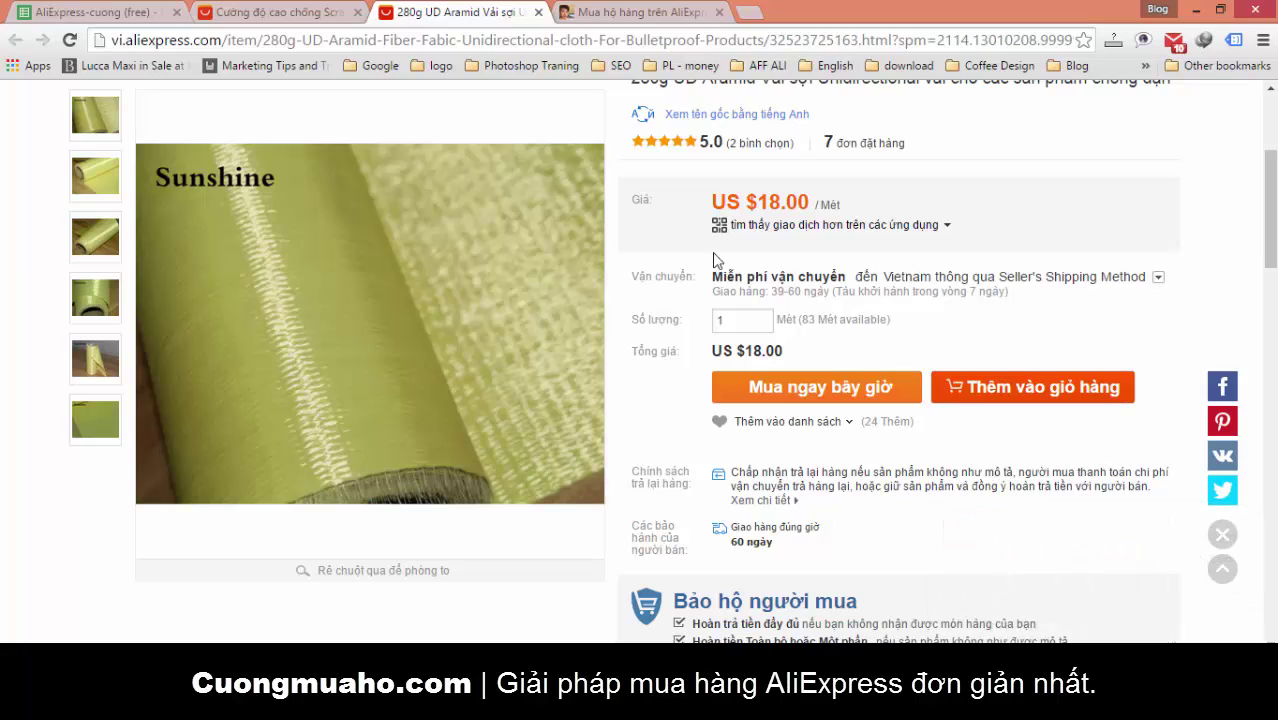
Close the aramid product page and try adding the 3M anti-scratch film to the cart without choosing a variant.
{"action": "middle_click", "coordinate": [455, 14]}
{"action": "left_click", "coordinate": [275, 12]}
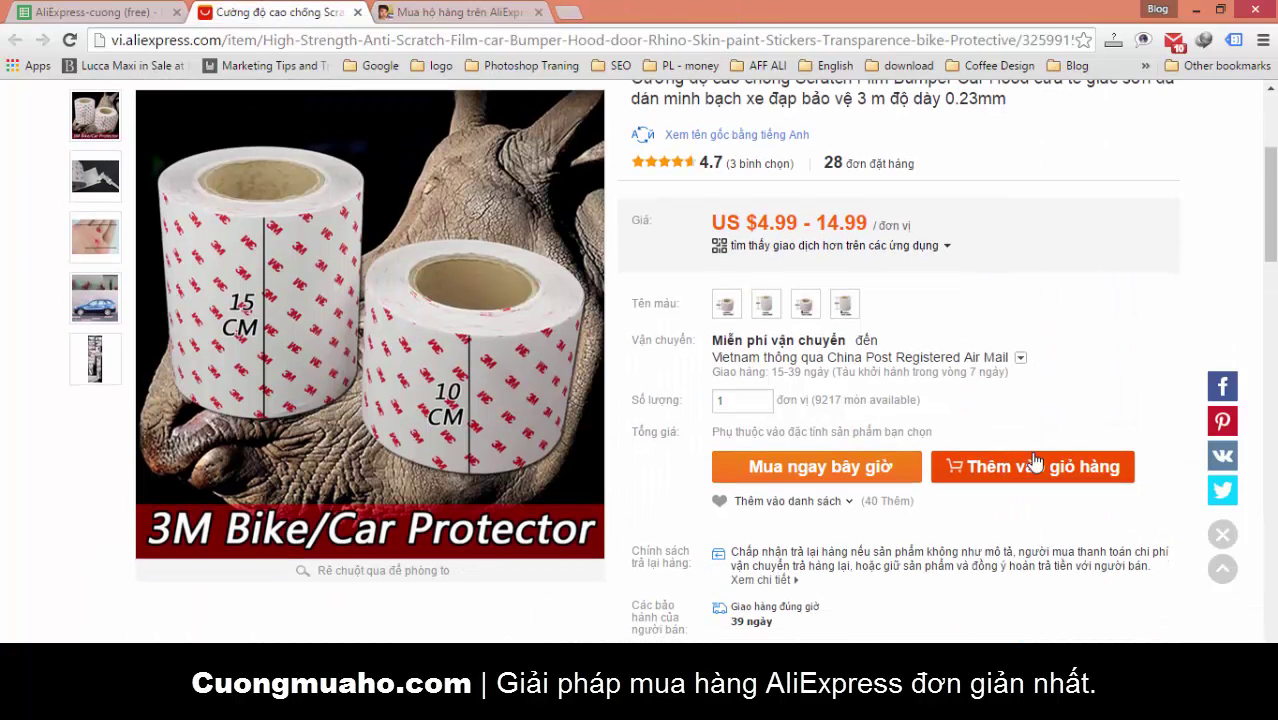
{"action": "left_click", "coordinate": [1035, 464]}
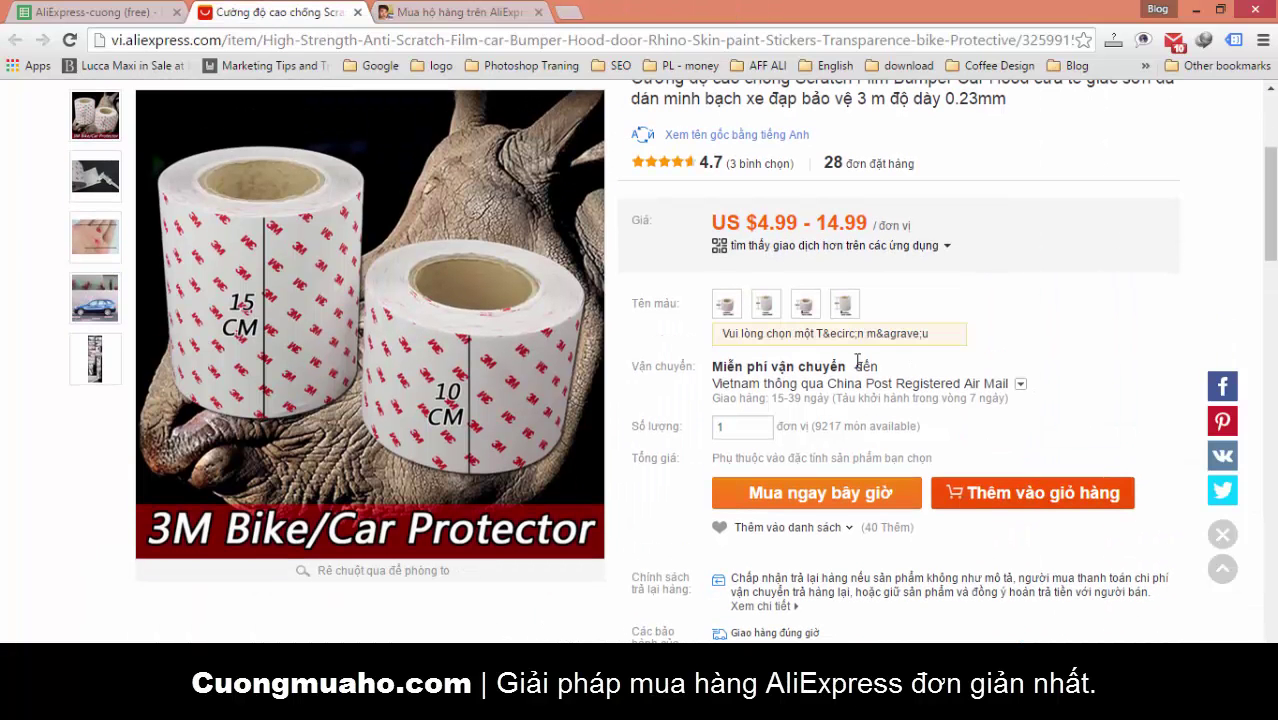
{"action": "left_click_drag", "start_coordinate": [757, 334], "coordinate": [866, 340]}
{"action": "left_click", "coordinate": [885, 334]}
Compare the film's length and width variants, including 1 meter 10cm, 1 meter 15cm and 5 meters 10cm, with their prices.
{"action": "left_click", "coordinate": [730, 305]}
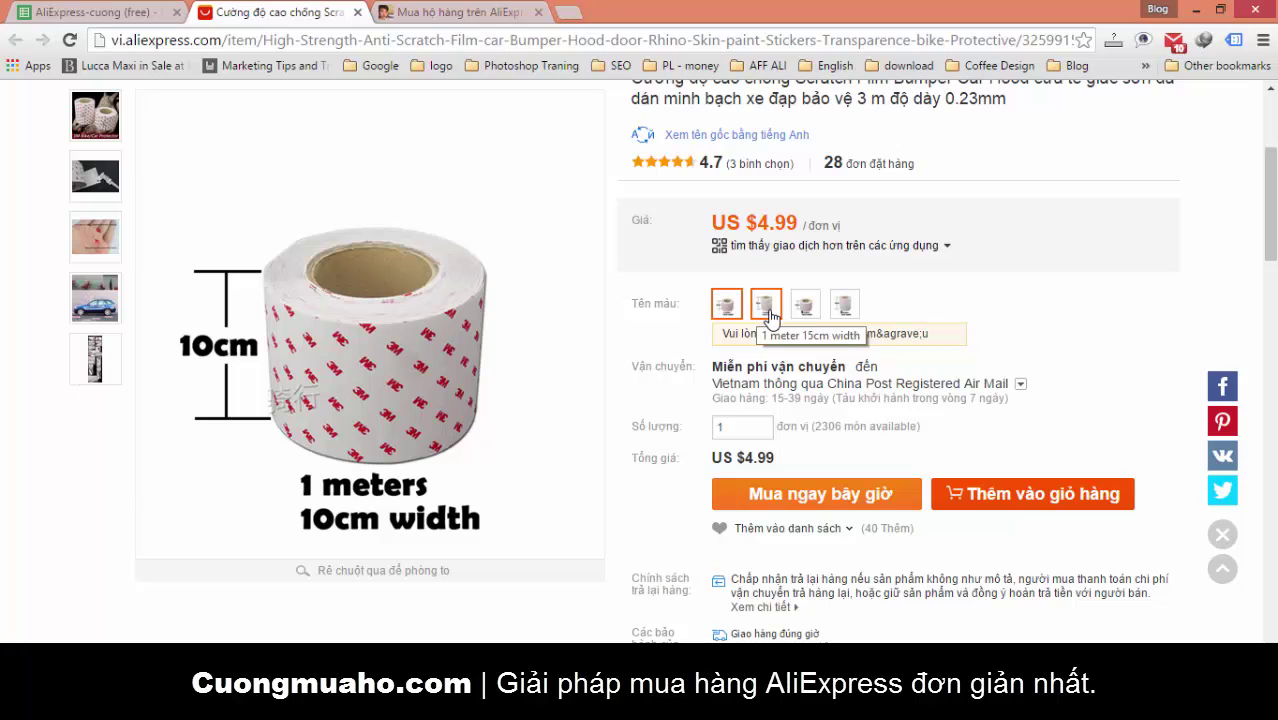
{"action": "left_click", "coordinate": [805, 305]}
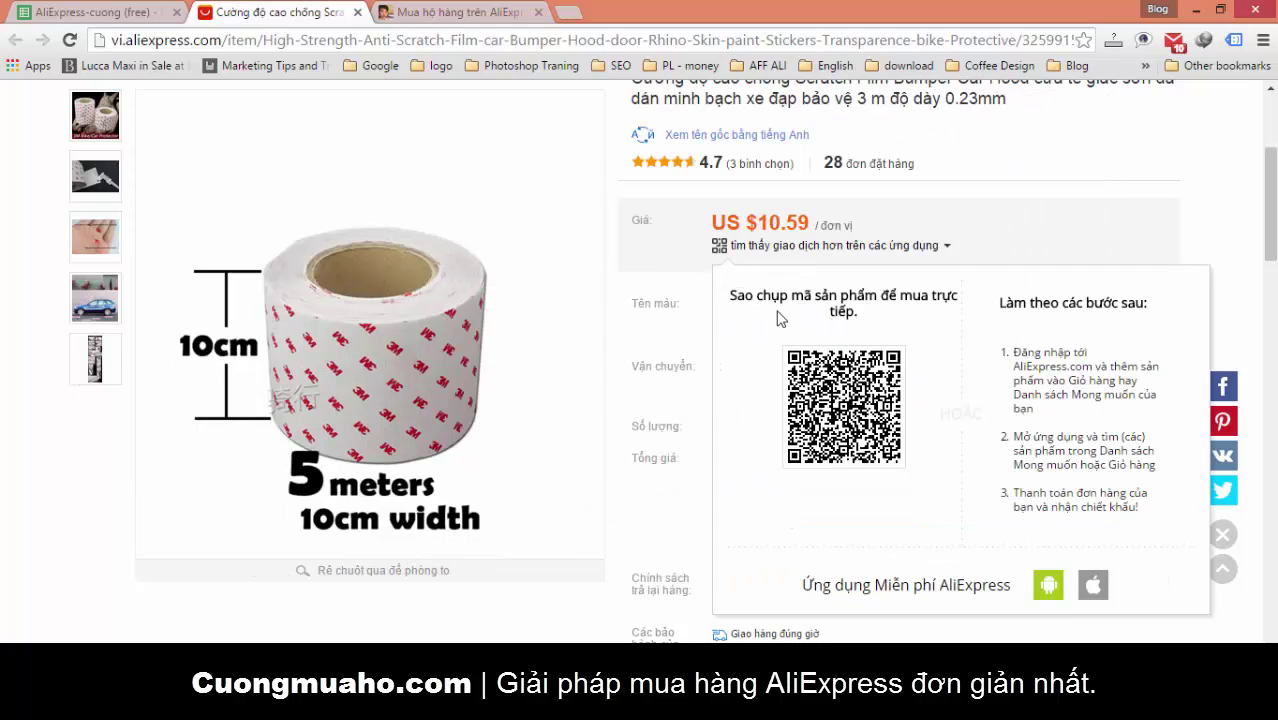
{"action": "left_click", "coordinate": [760, 308]}
{"action": "left_click", "coordinate": [727, 305]}
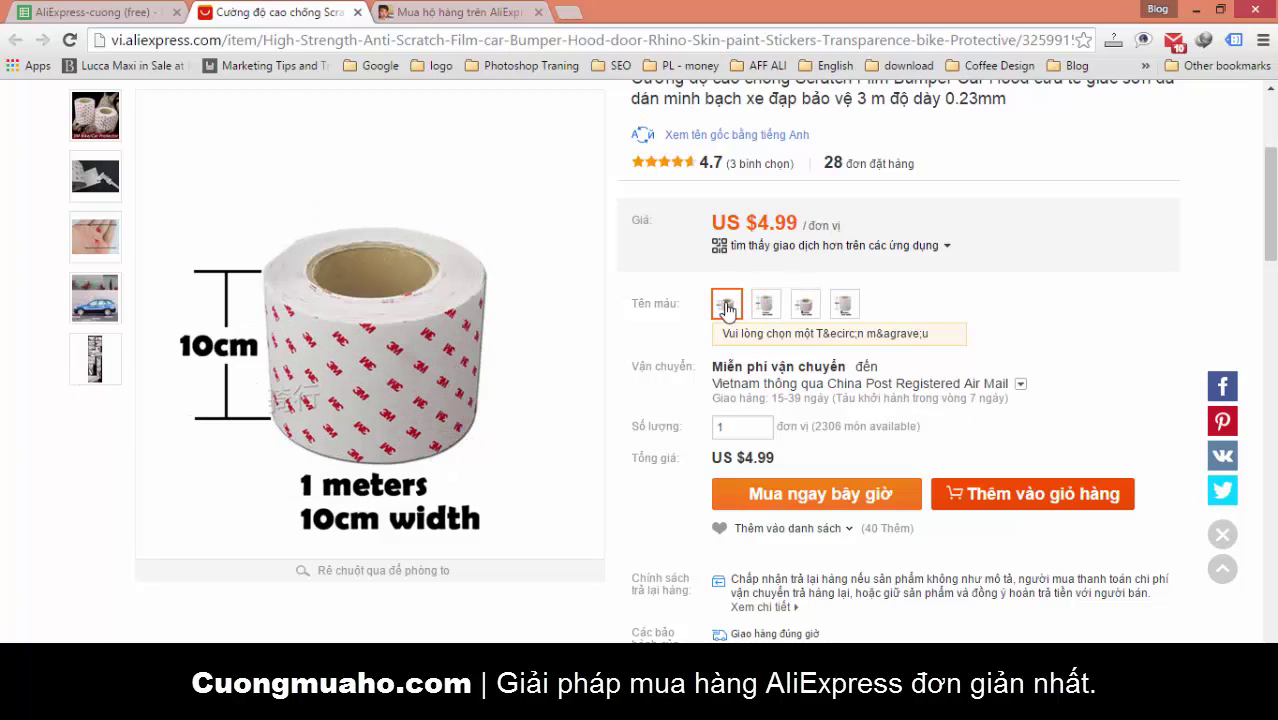
{"action": "left_click", "coordinate": [765, 305]}
{"action": "left_click", "coordinate": [803, 308]}
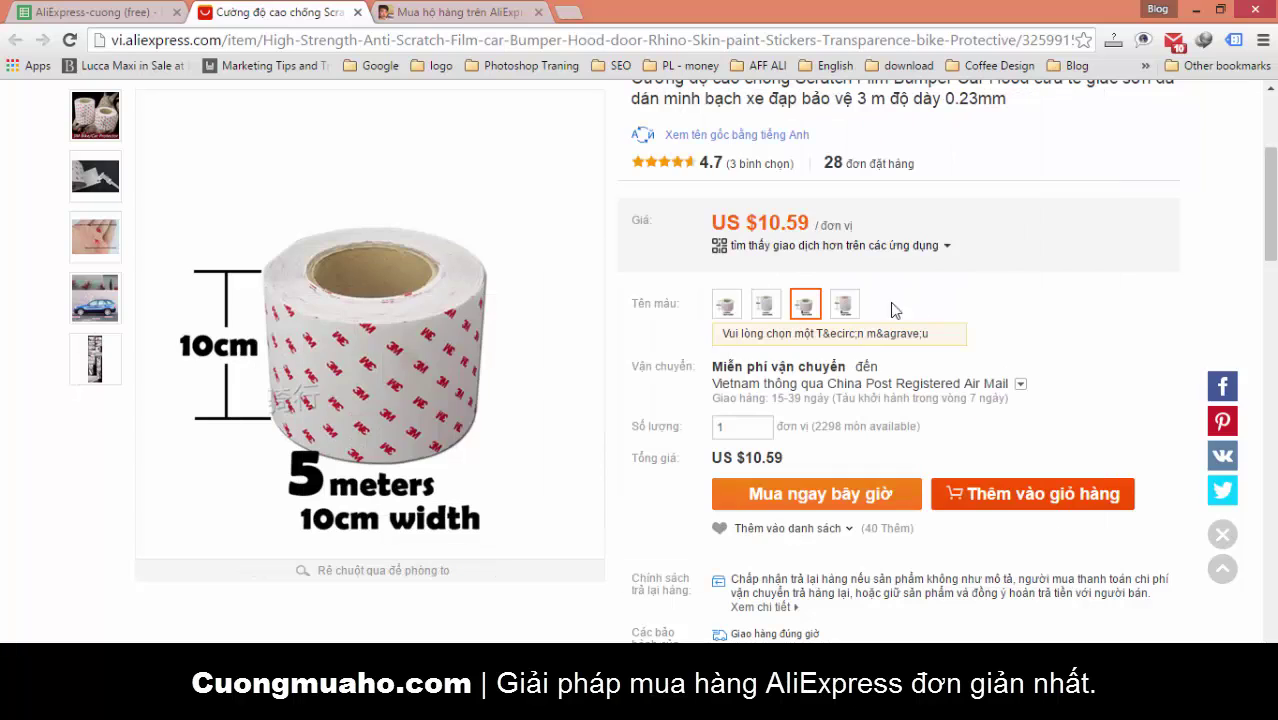
{"action": "left_click", "coordinate": [765, 307]}
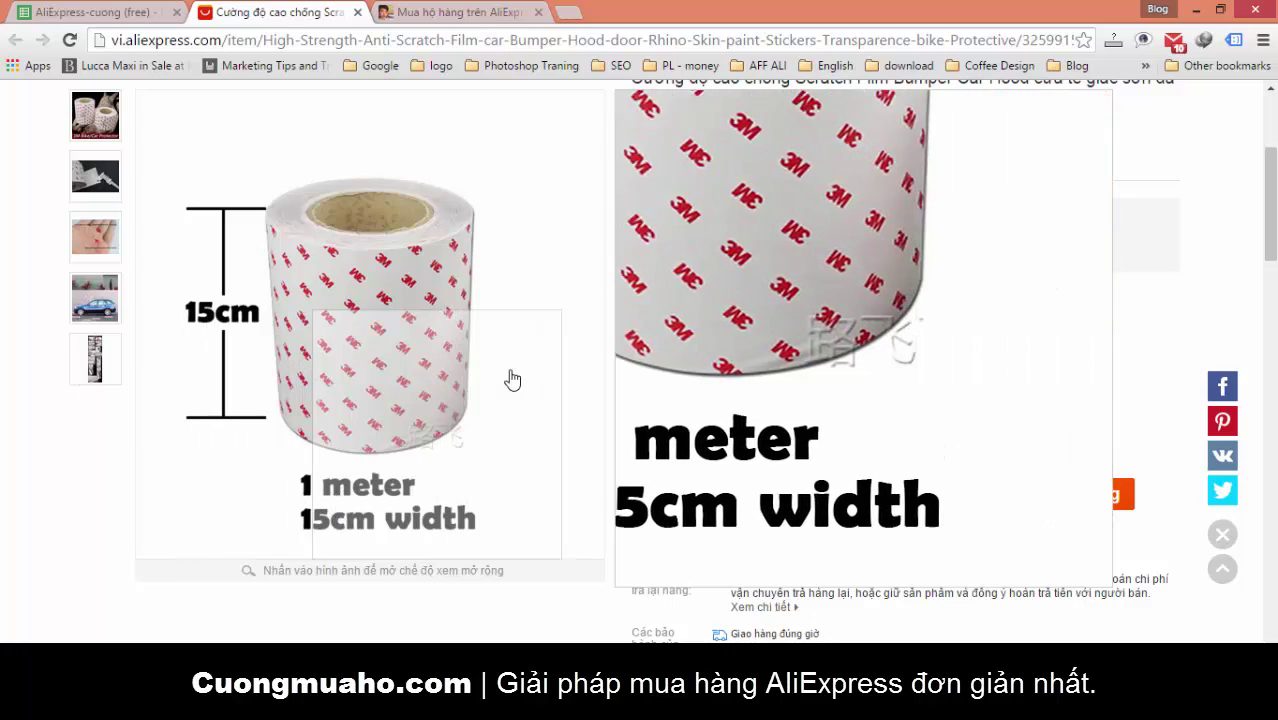
Add the film's "1 meter 15cm width" variant to the cart with quantity 1 and view the shopping cart.
{"action": "left_click", "coordinate": [765, 310]}
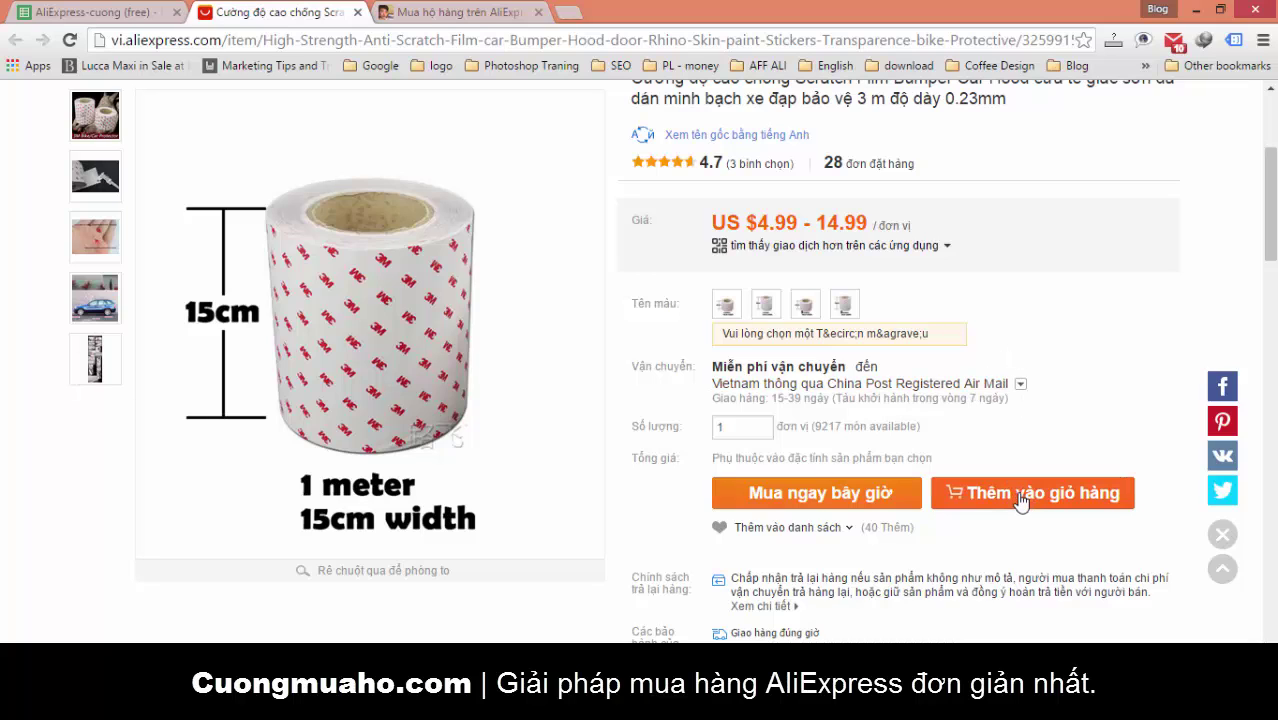
{"action": "left_click", "coordinate": [765, 304]}
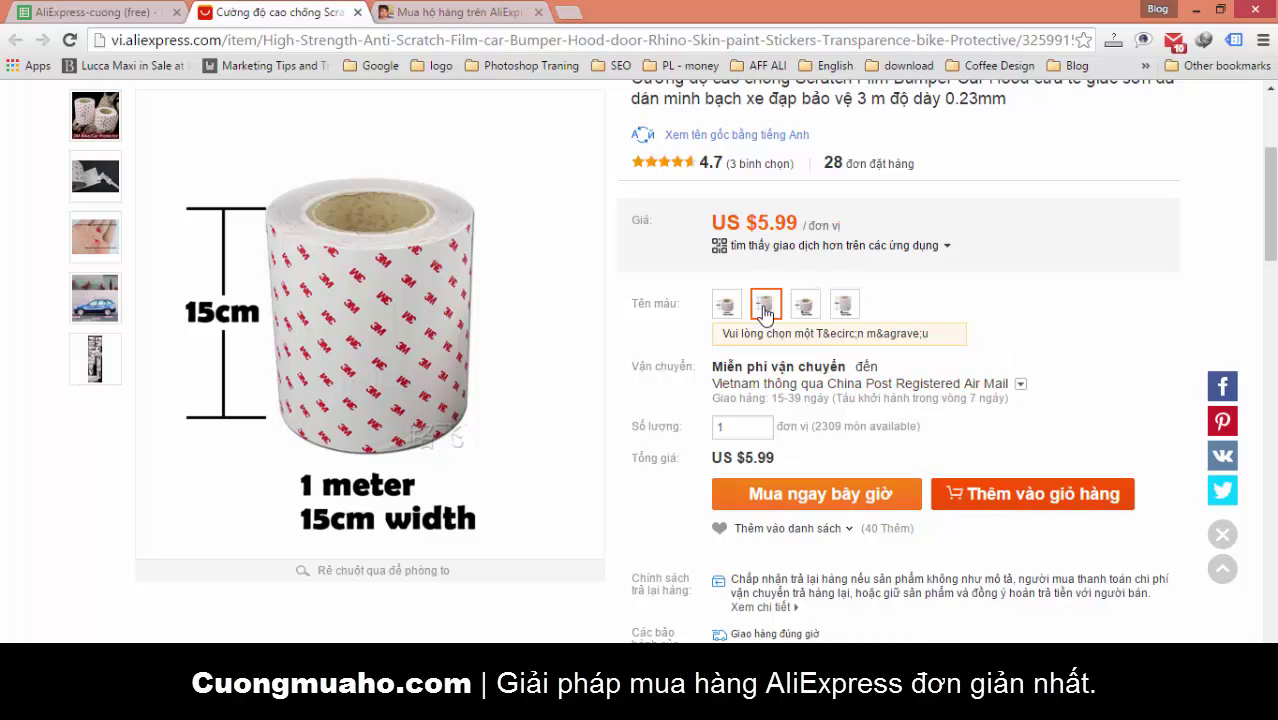
{"action": "left_click", "coordinate": [1050, 495]}
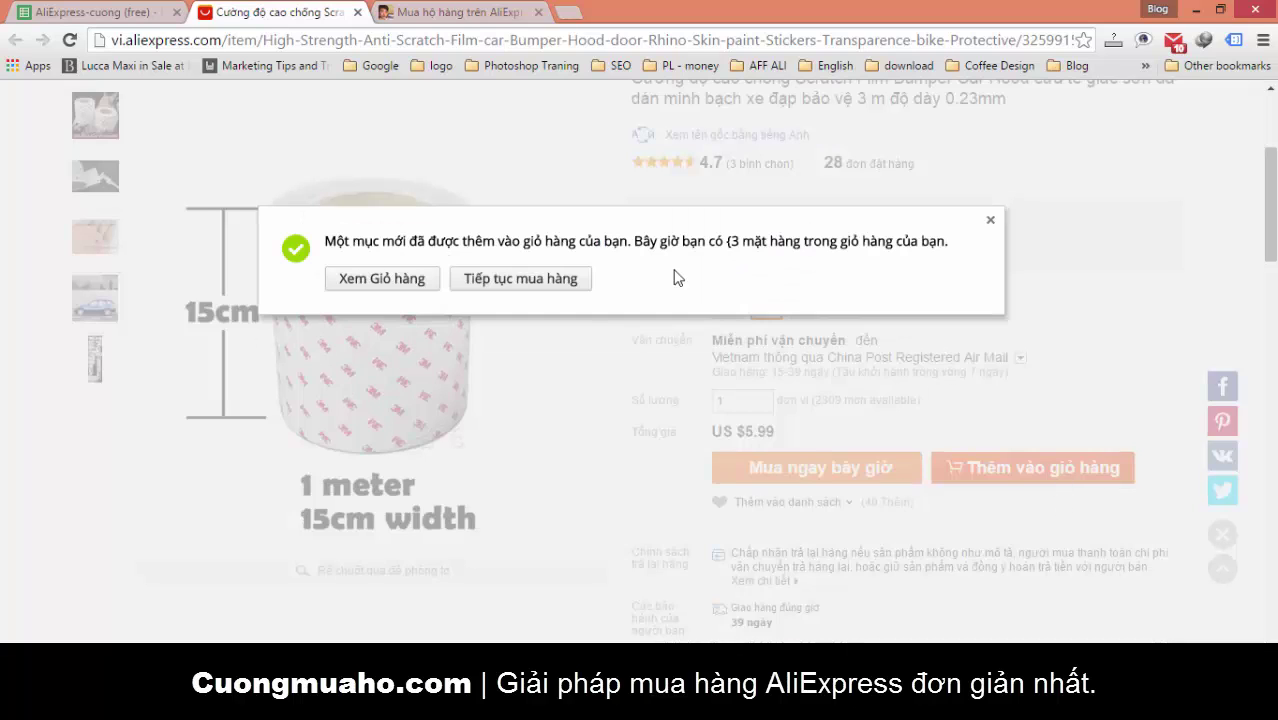
{"action": "left_click", "coordinate": [402, 286]}
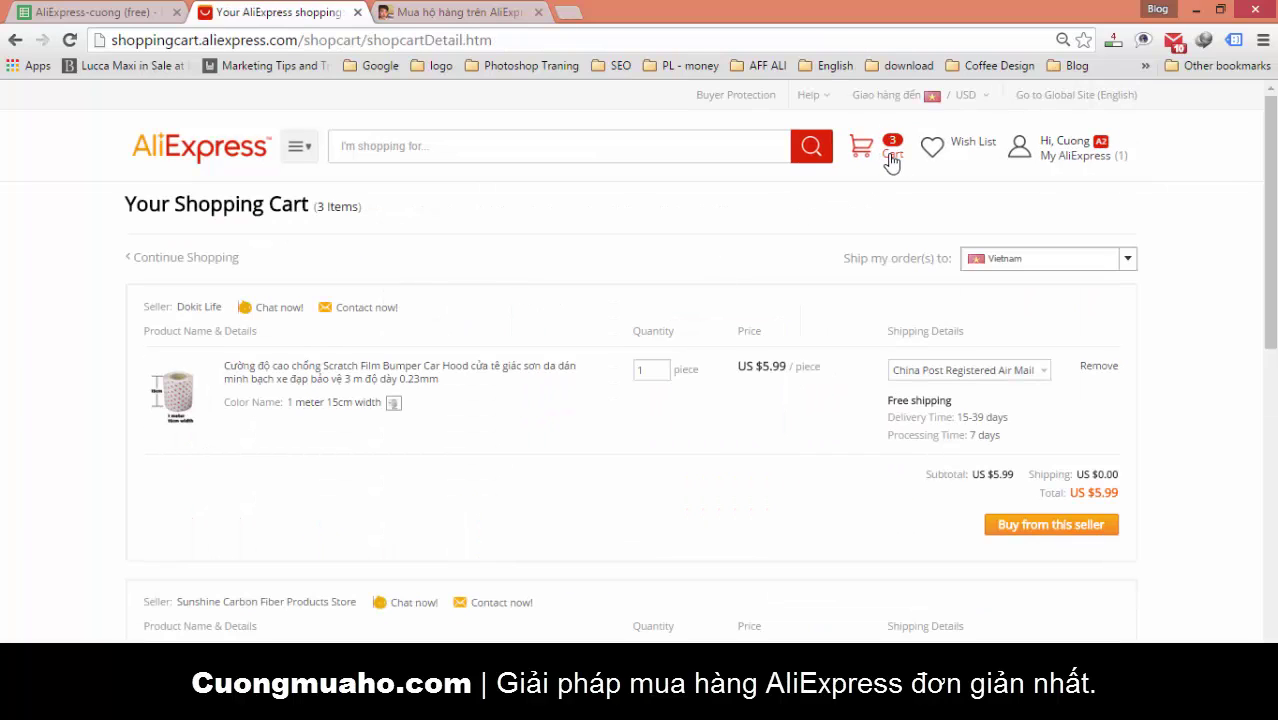
Review the cart's items grouped by seller, checking each product's variant, quantity, price and shipping method.
{"action": "scroll", "coordinate": [800, 293], "scroll_direction": "down", "scroll_amount": 2}
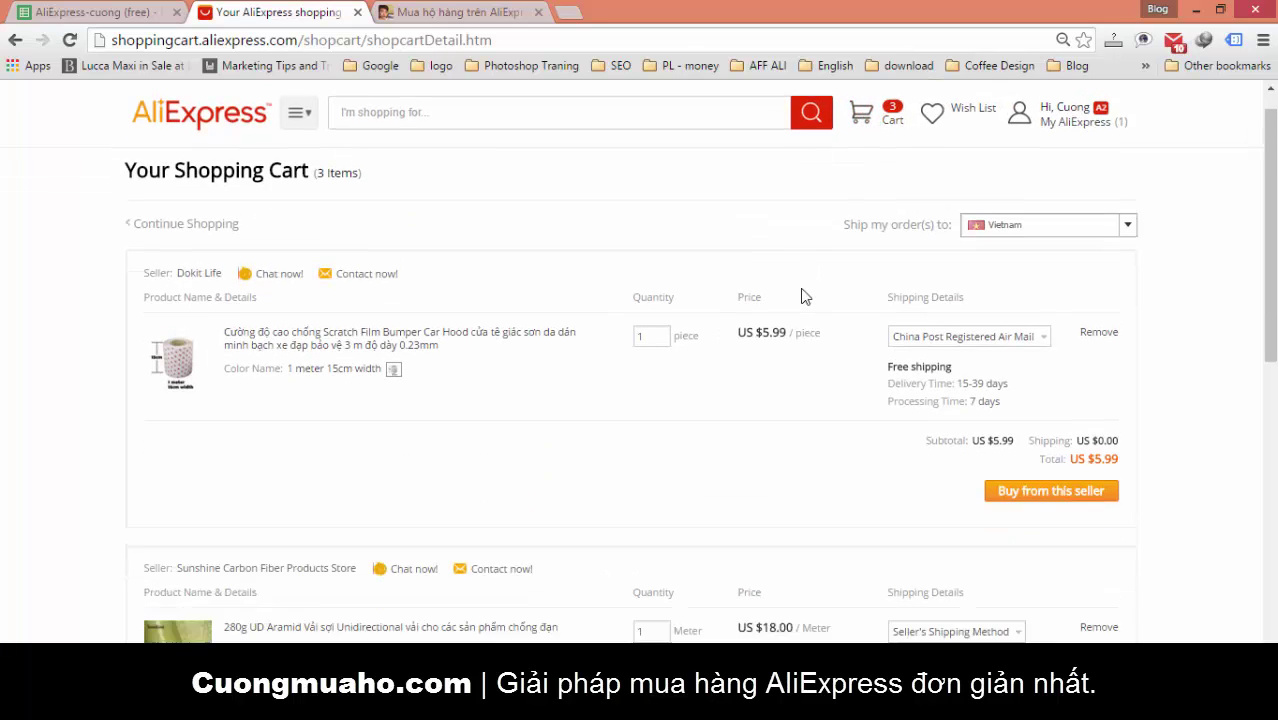
{"action": "mouse_move", "coordinate": [1270, 343]}
{"action": "left_mouse_down"}
{"action": "mouse_move", "coordinate": [1275, 486]}
{"action": "mouse_move", "coordinate": [1274, 220]}
{"action": "mouse_move", "coordinate": [1274, 572]}
{"action": "mouse_move", "coordinate": [1274, 353]}
{"action": "left_mouse_up"}
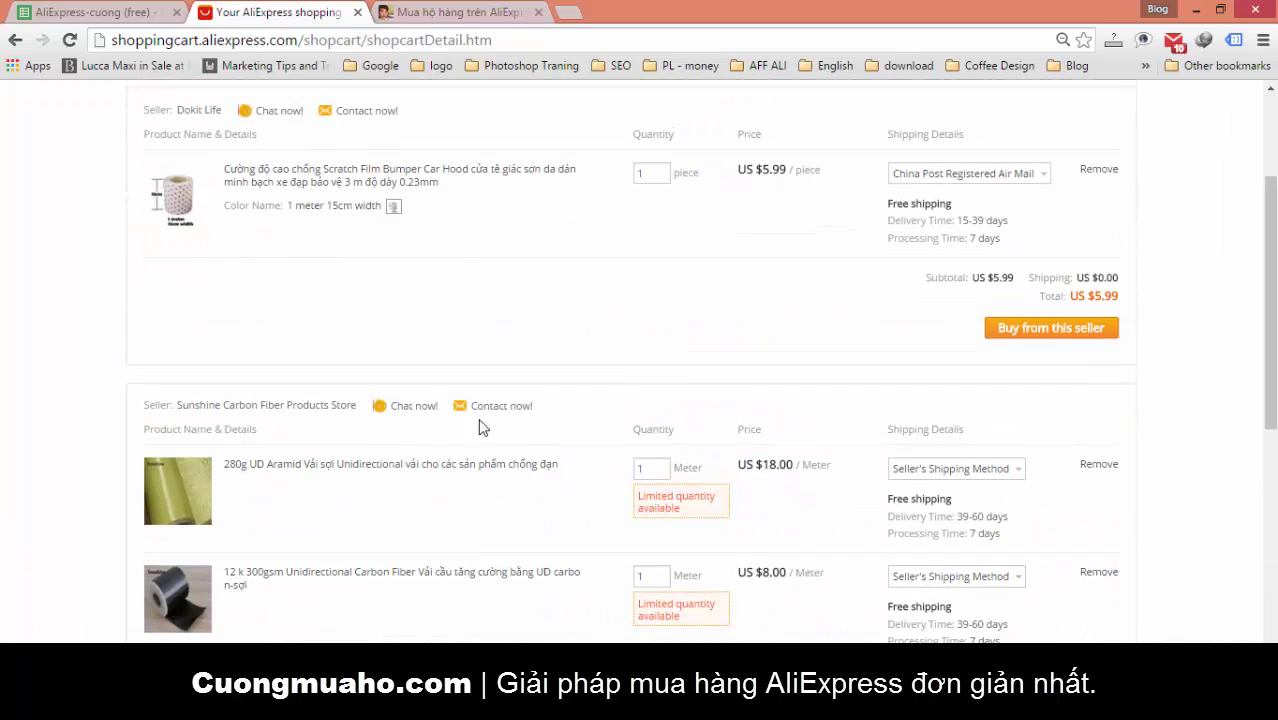
{"action": "left_click_drag", "start_coordinate": [1262, 305], "coordinate": [1264, 465]}
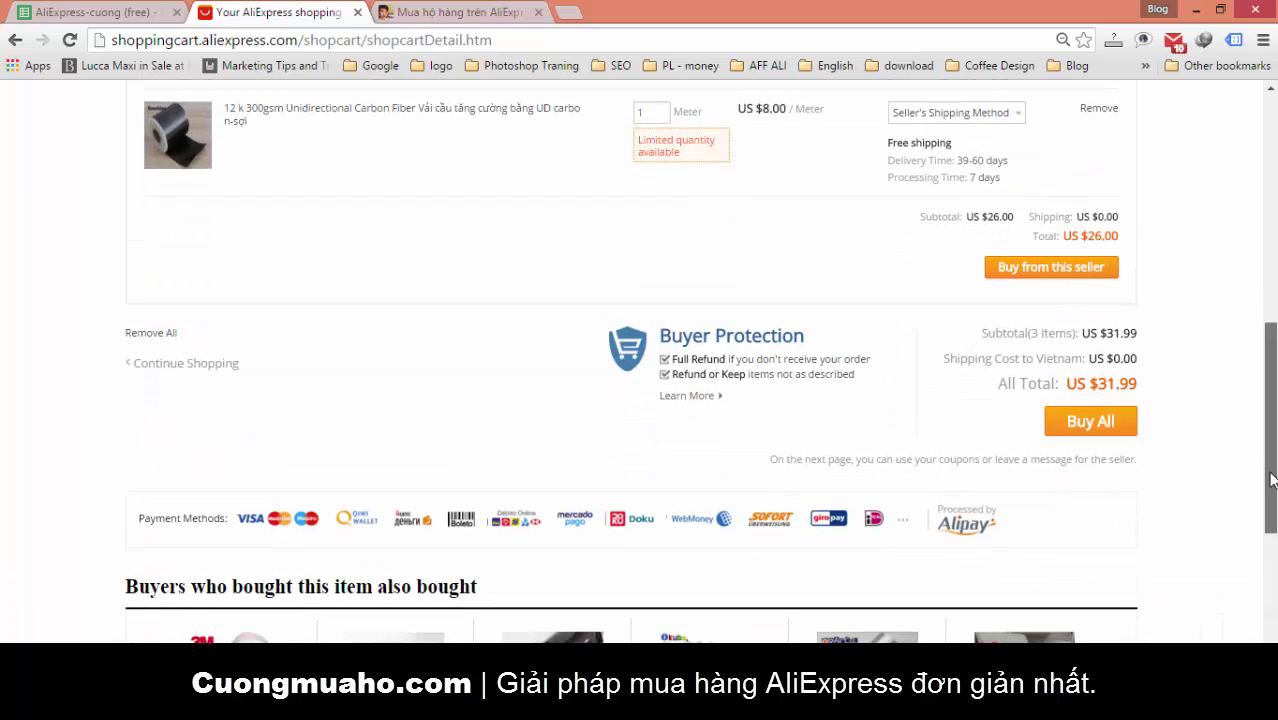
{"action": "scroll", "coordinate": [1255, 443], "scroll_direction": "up", "scroll_amount": 1}
{"action": "scroll", "coordinate": [1255, 443], "scroll_direction": "up", "scroll_amount": 2}
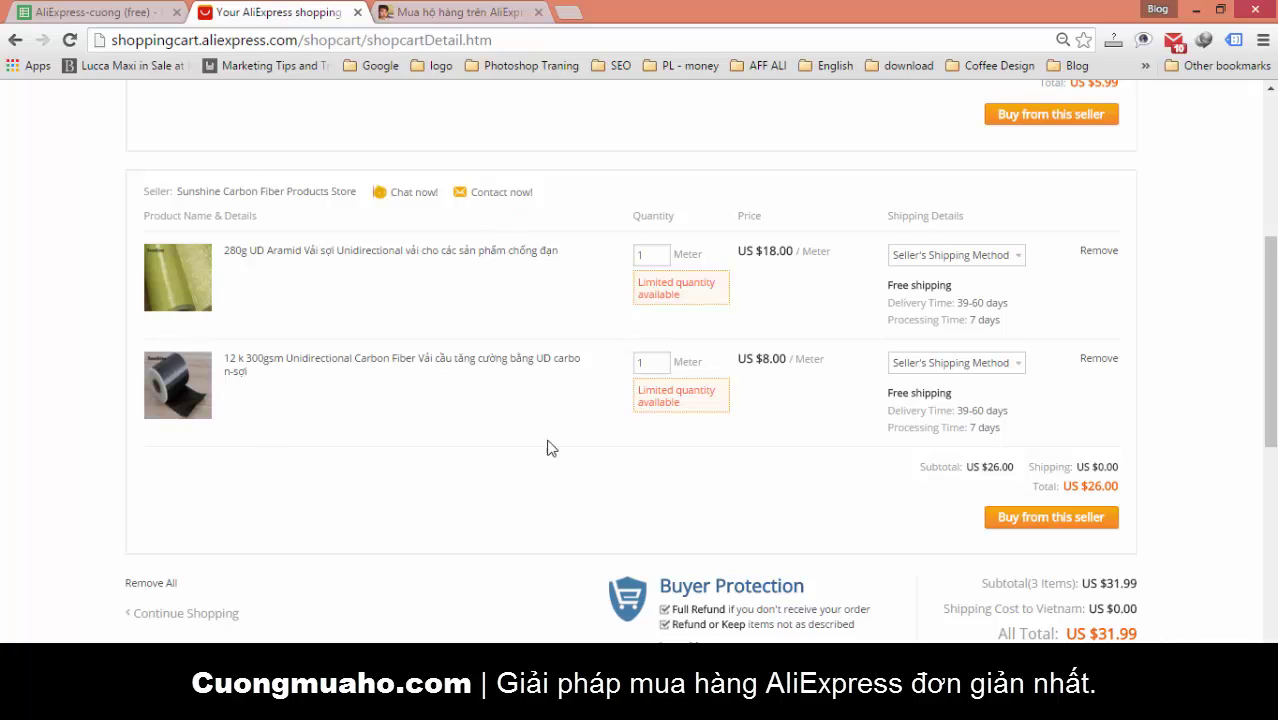
{"action": "scroll", "coordinate": [1263, 403], "scroll_direction": "up", "scroll_amount": 3}
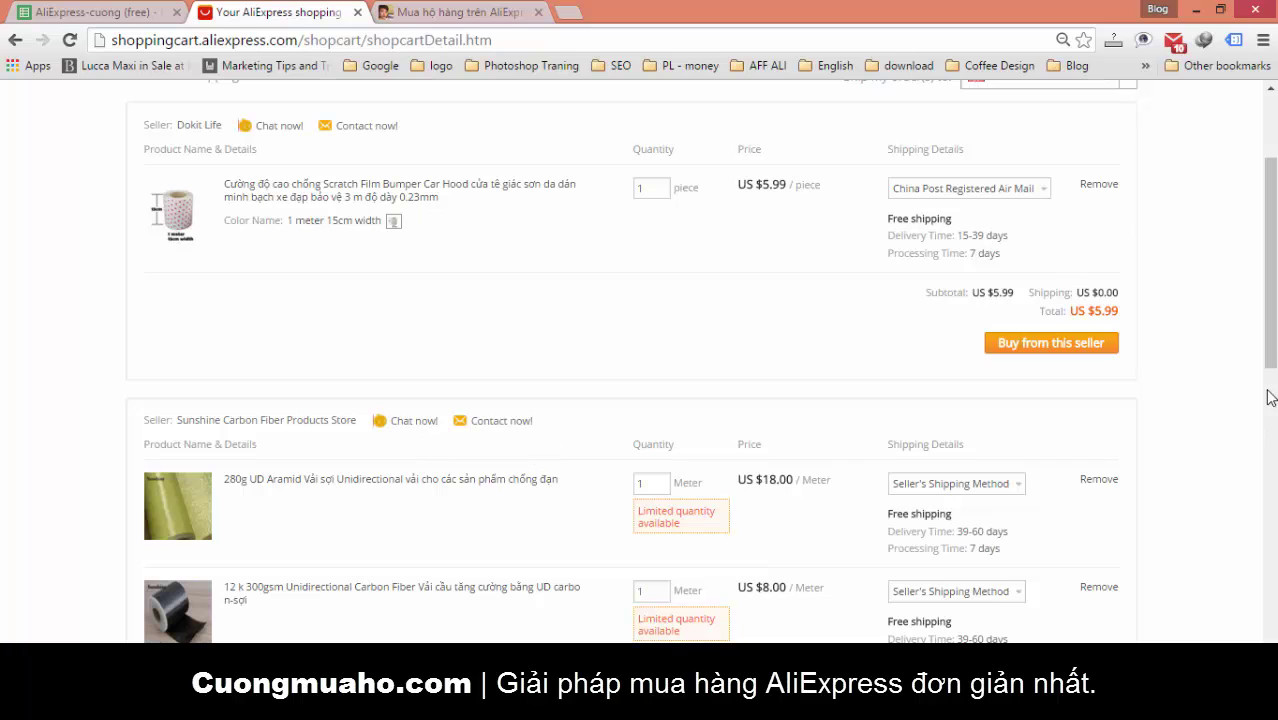
Examine the per-seller purchase options and the cart's overall subtotal, shipping cost to Vietnam and grand total.
{"action": "scroll", "coordinate": [1270, 360], "scroll_direction": "down", "scroll_amount": 1}
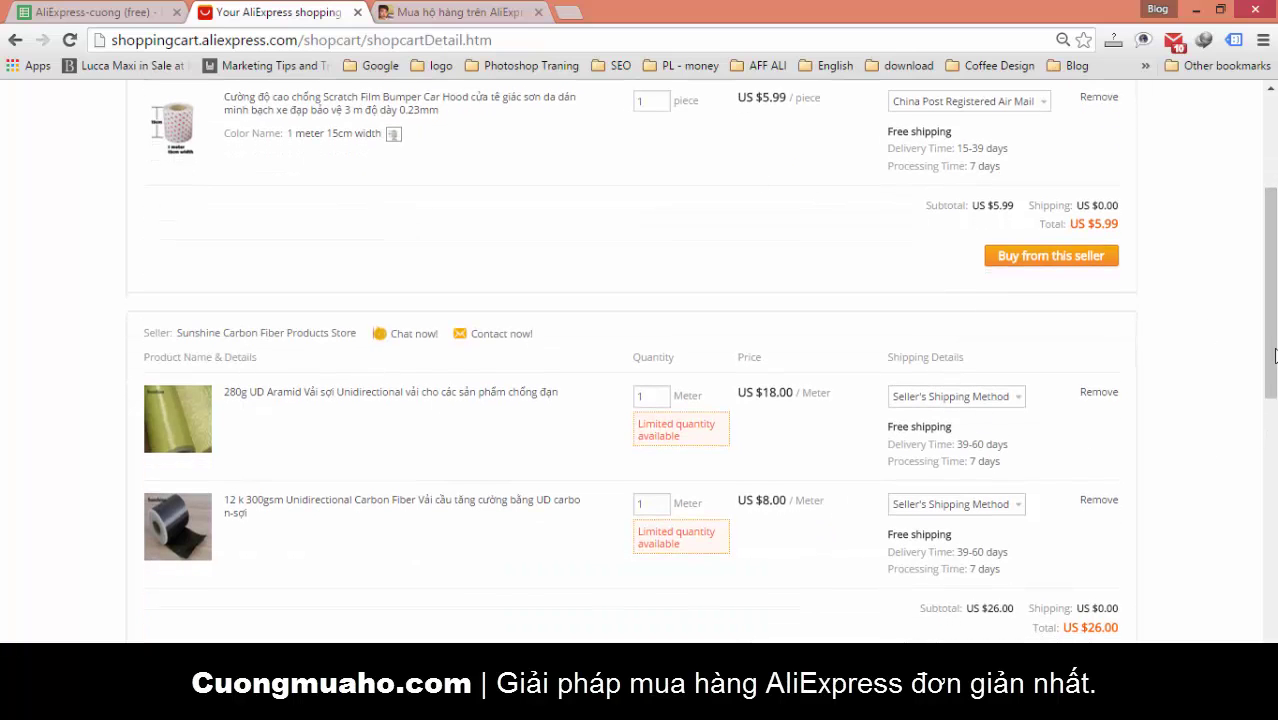
{"action": "scroll", "coordinate": [1266, 360], "scroll_direction": "down", "scroll_amount": 1}
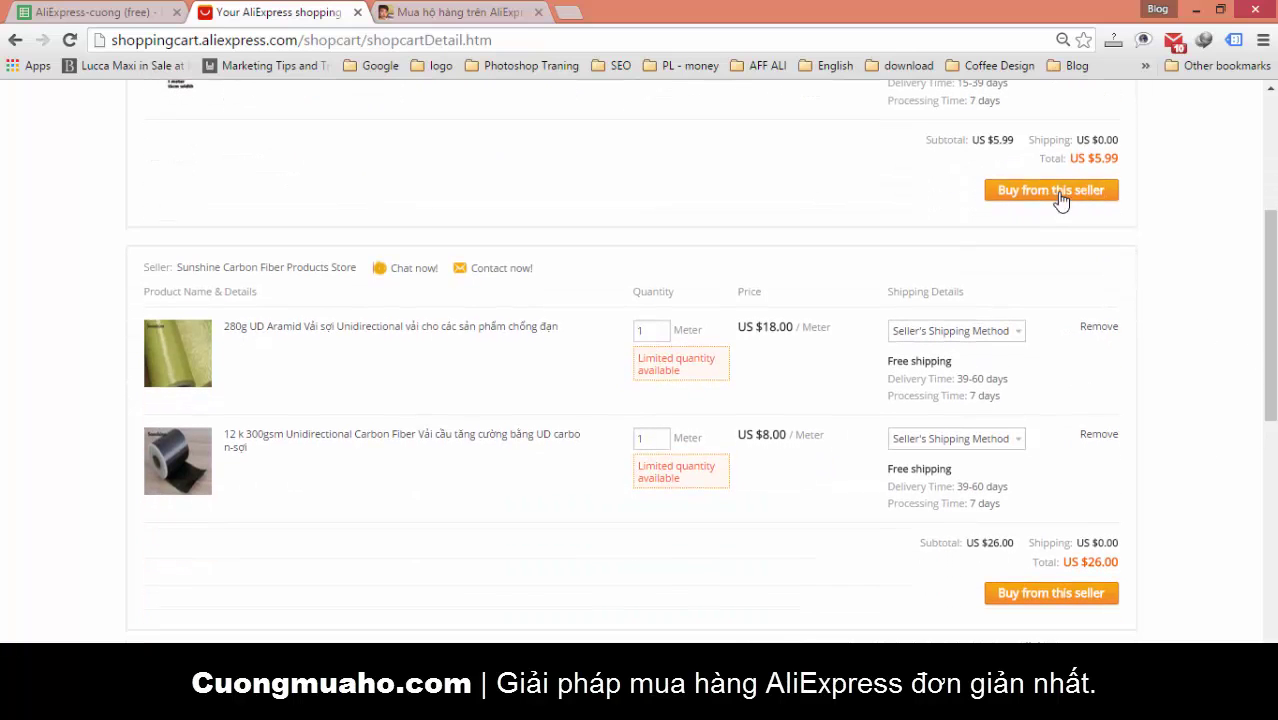
{"action": "scroll", "coordinate": [1268, 348], "scroll_direction": "down", "scroll_amount": 1}
{"action": "left_click_drag", "start_coordinate": [1268, 348], "coordinate": [1268, 423]}
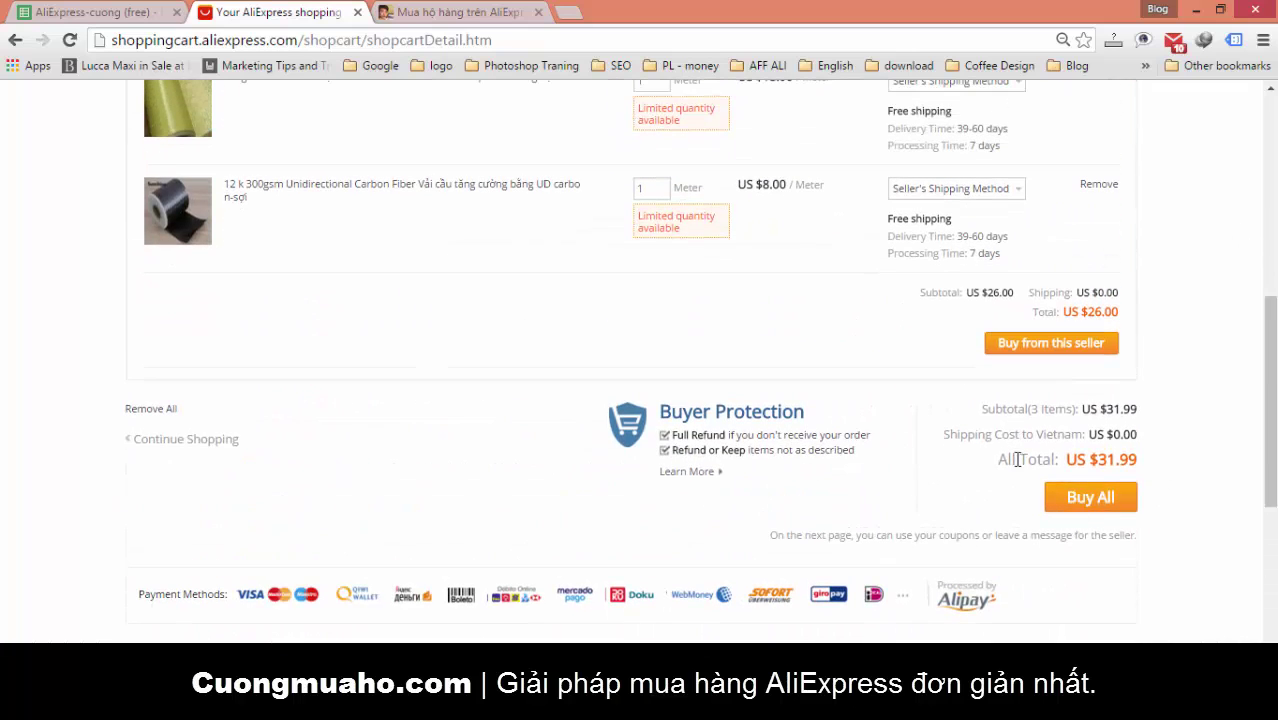
{"action": "left_click_drag", "start_coordinate": [949, 434], "coordinate": [1148, 440]}
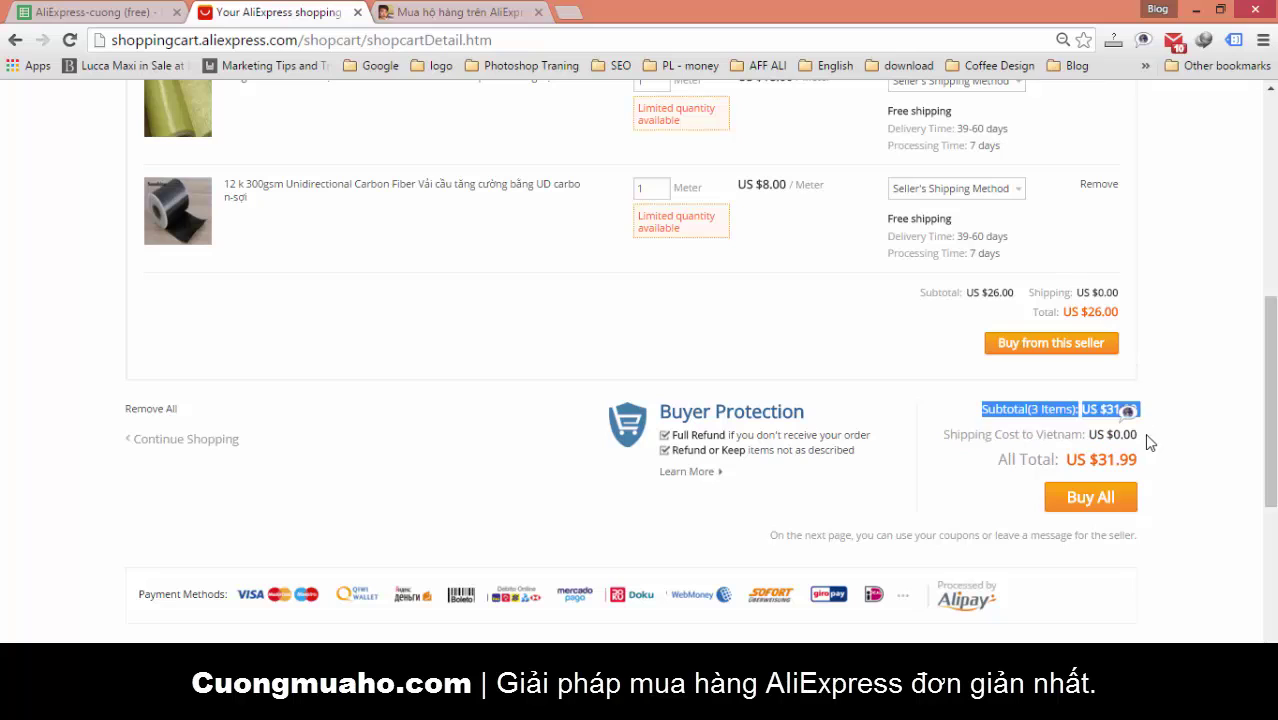
{"action": "left_click", "coordinate": [1062, 432]}
{"action": "left_click_drag", "start_coordinate": [995, 410], "coordinate": [981, 410]}
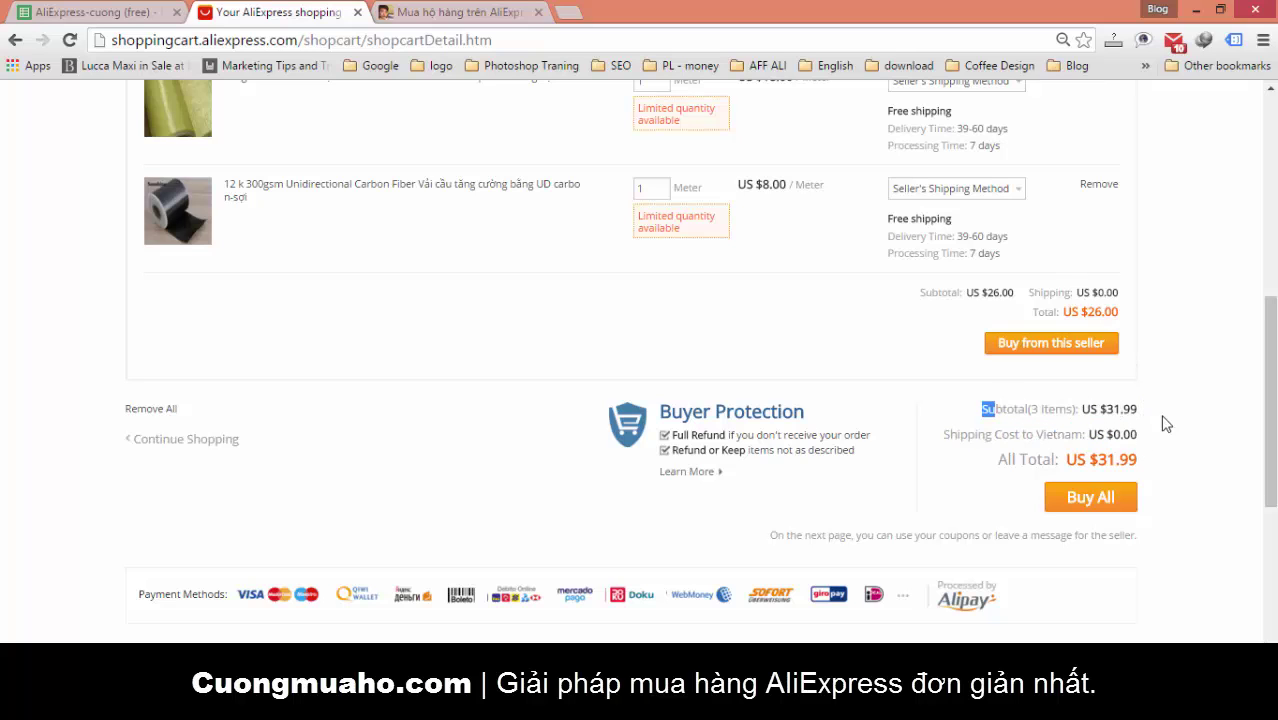
{"action": "left_click_drag", "start_coordinate": [1012, 460], "coordinate": [1140, 465]}
{"action": "left_click", "coordinate": [1165, 468]}
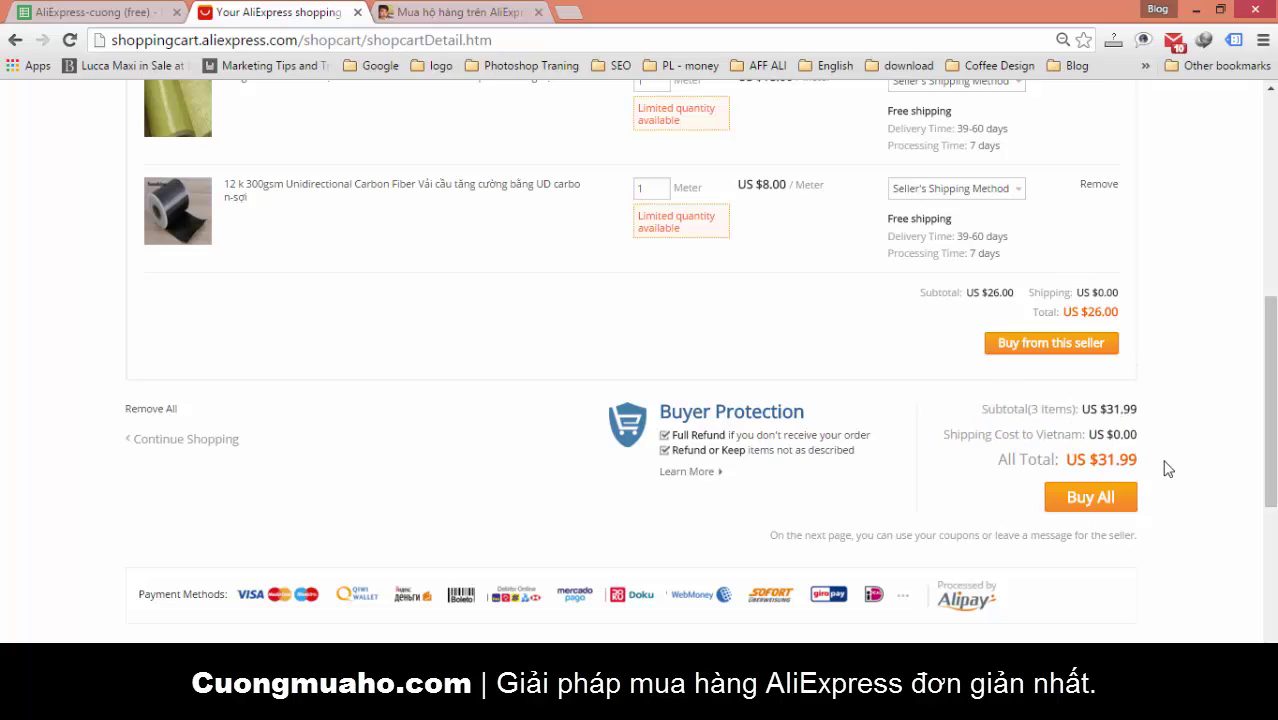
Proceed to buy all cart items together and review the shipping information on the order confirmation page.
{"action": "left_click", "coordinate": [1105, 498]}
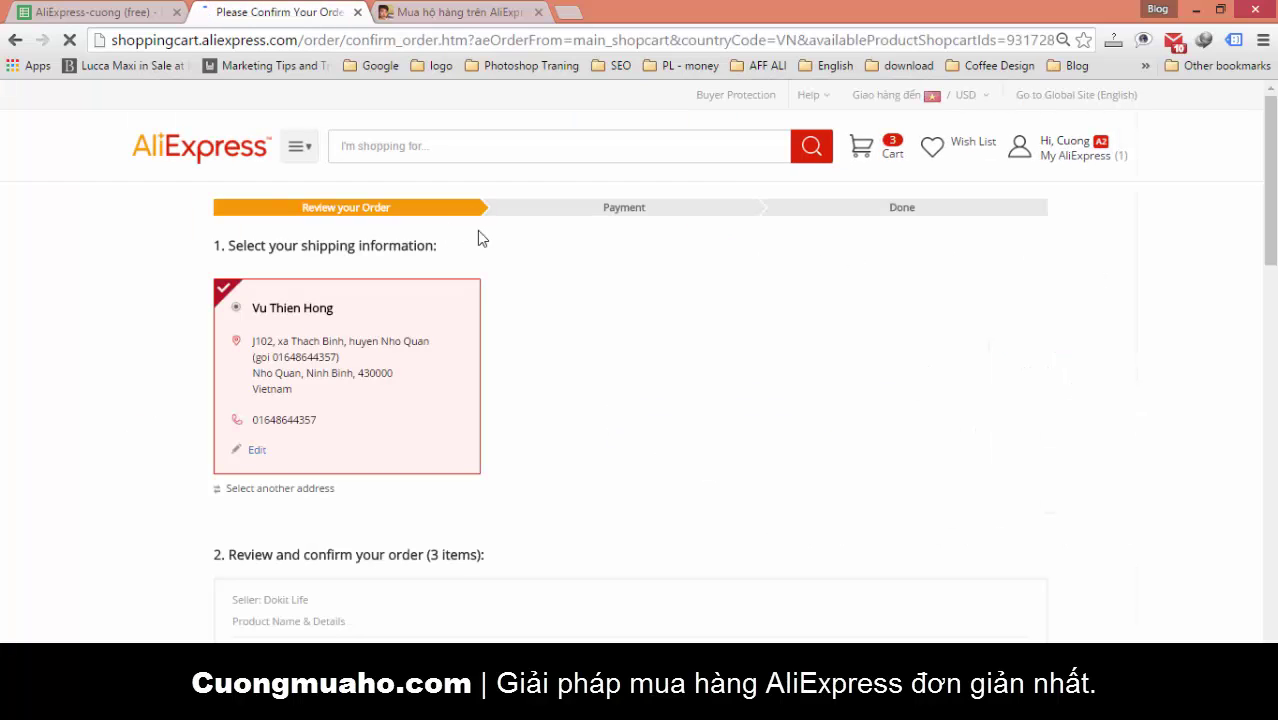
{"action": "scroll", "coordinate": [594, 342], "scroll_direction": "down", "scroll_amount": 2}
{"action": "scroll", "coordinate": [540, 340], "scroll_direction": "up", "scroll_amount": 1}
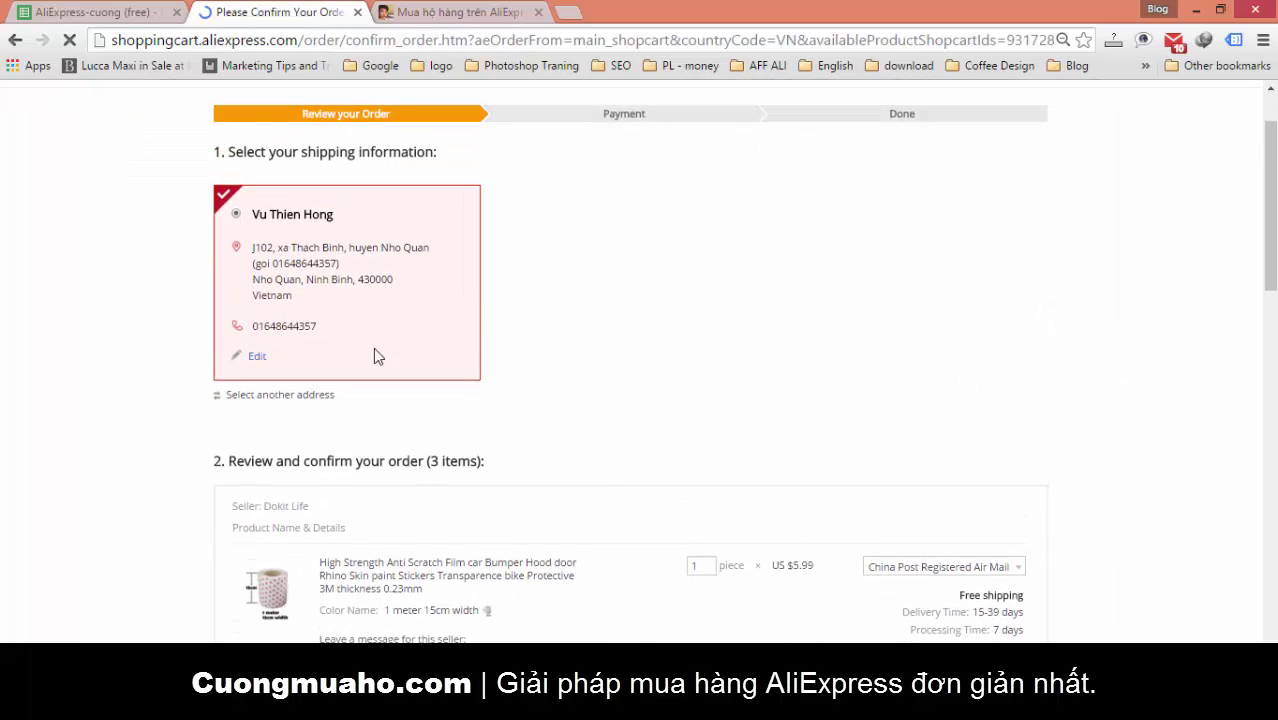
{"action": "scroll", "coordinate": [888, 272], "scroll_direction": "up", "scroll_amount": 1}
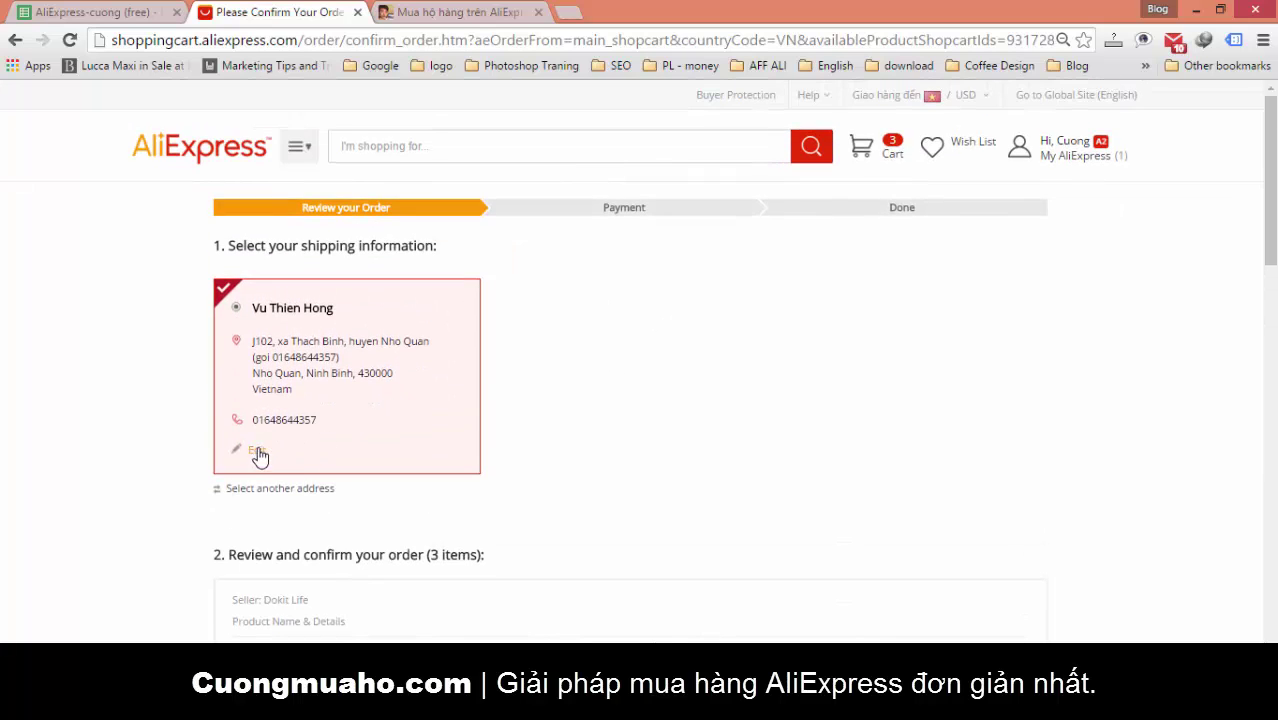
{"action": "scroll", "coordinate": [584, 363], "scroll_direction": "down", "scroll_amount": 1}
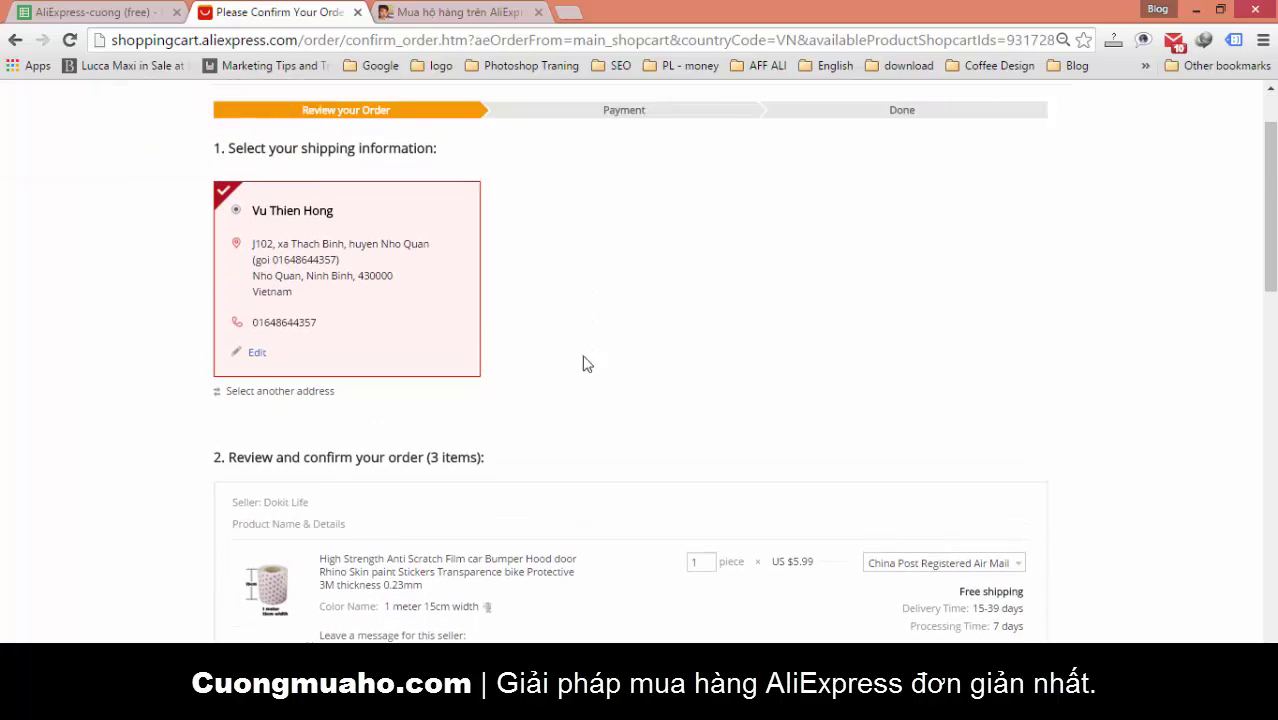
Open the selected shipping address for editing and check the contact name.
{"action": "left_click", "coordinate": [256, 357]}
{"action": "triple_click", "coordinate": [451, 196]}
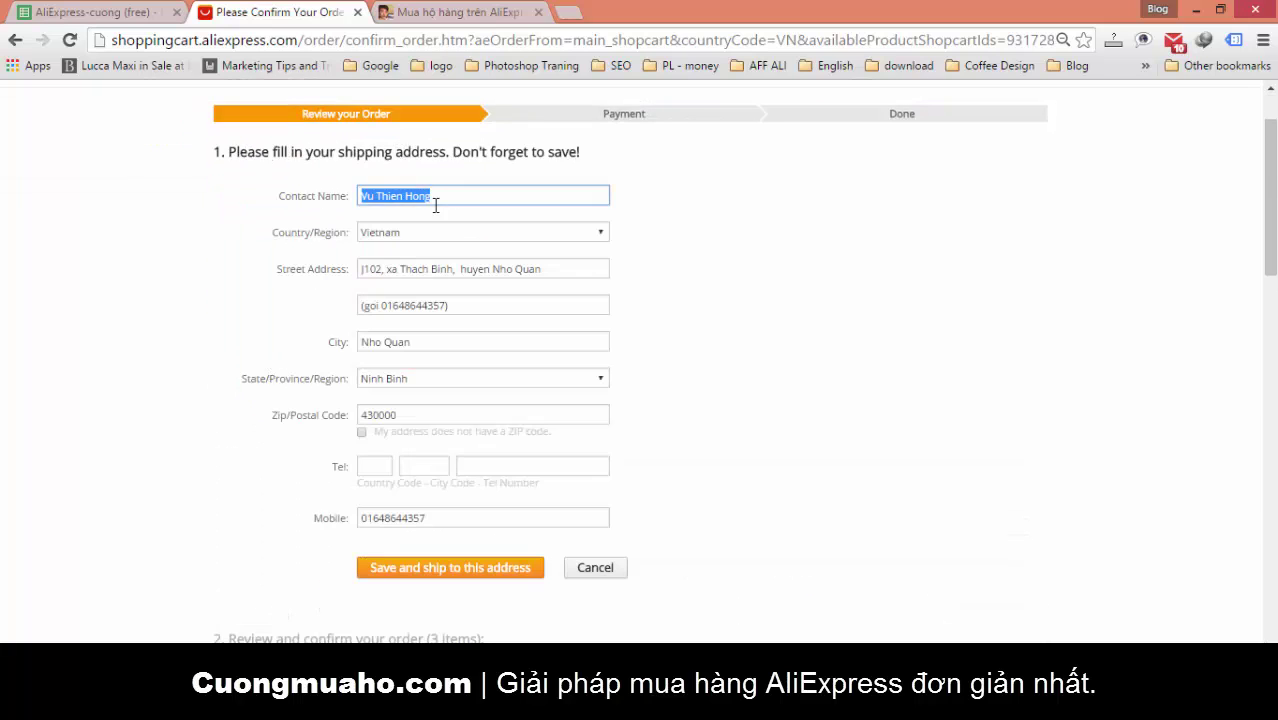
{"action": "left_click", "coordinate": [440, 204]}
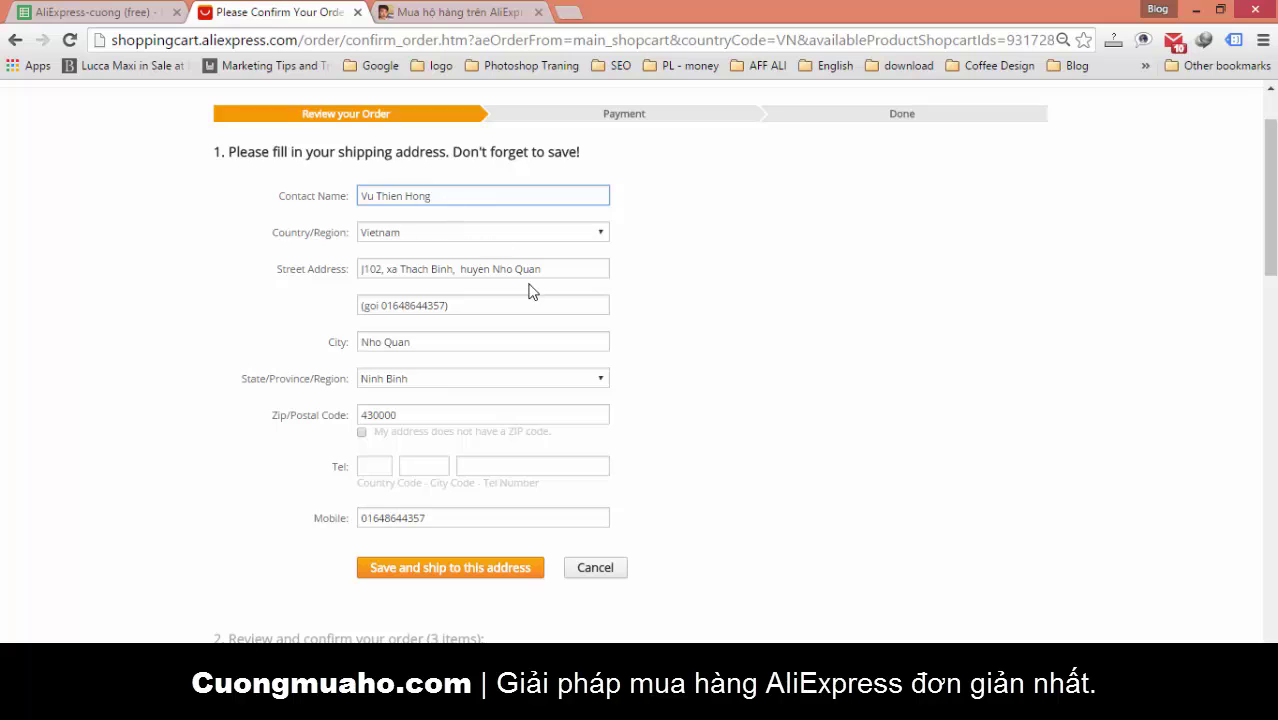
Examine the Street Address line in the shipping address form.
{"action": "left_click_drag", "start_coordinate": [554, 270], "coordinate": [358, 268]}
{"action": "left_click", "coordinate": [392, 268]}
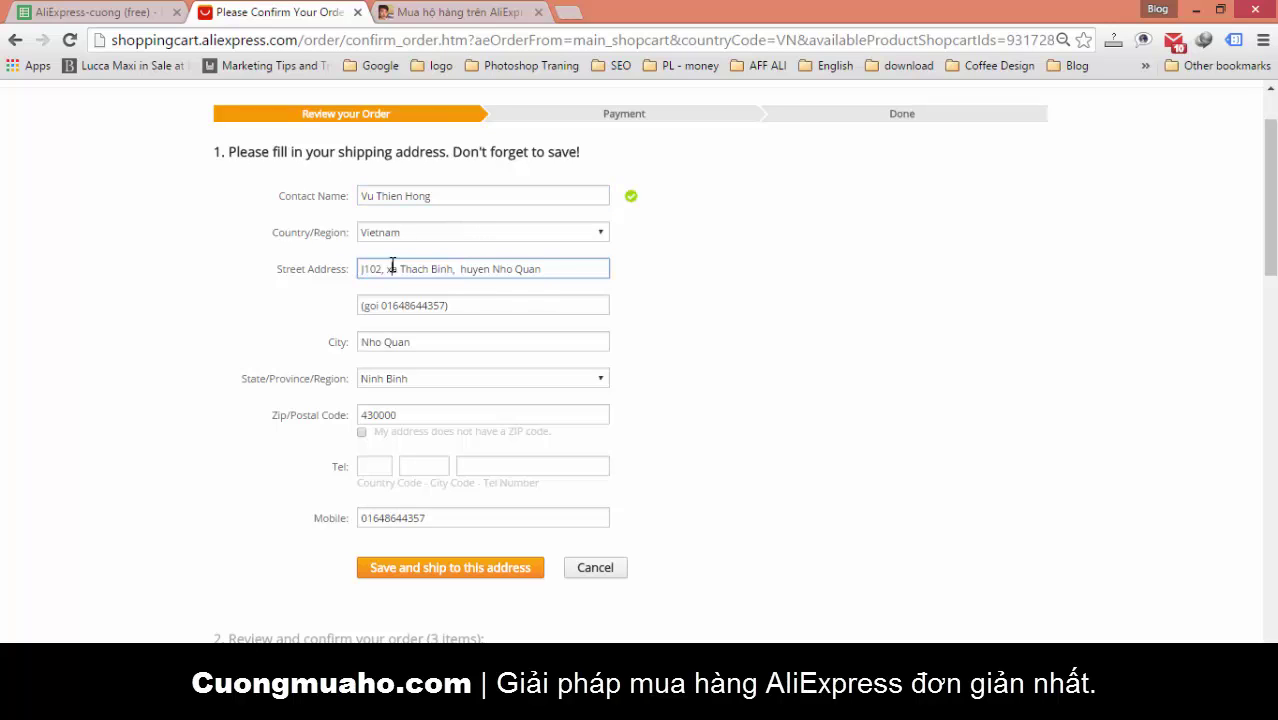
{"action": "left_click_drag", "start_coordinate": [545, 269], "coordinate": [360, 270]}
{"action": "left_click", "coordinate": [384, 269]}
{"action": "left_click_drag", "start_coordinate": [566, 269], "coordinate": [374, 270]}
{"action": "left_click", "coordinate": [764, 273]}
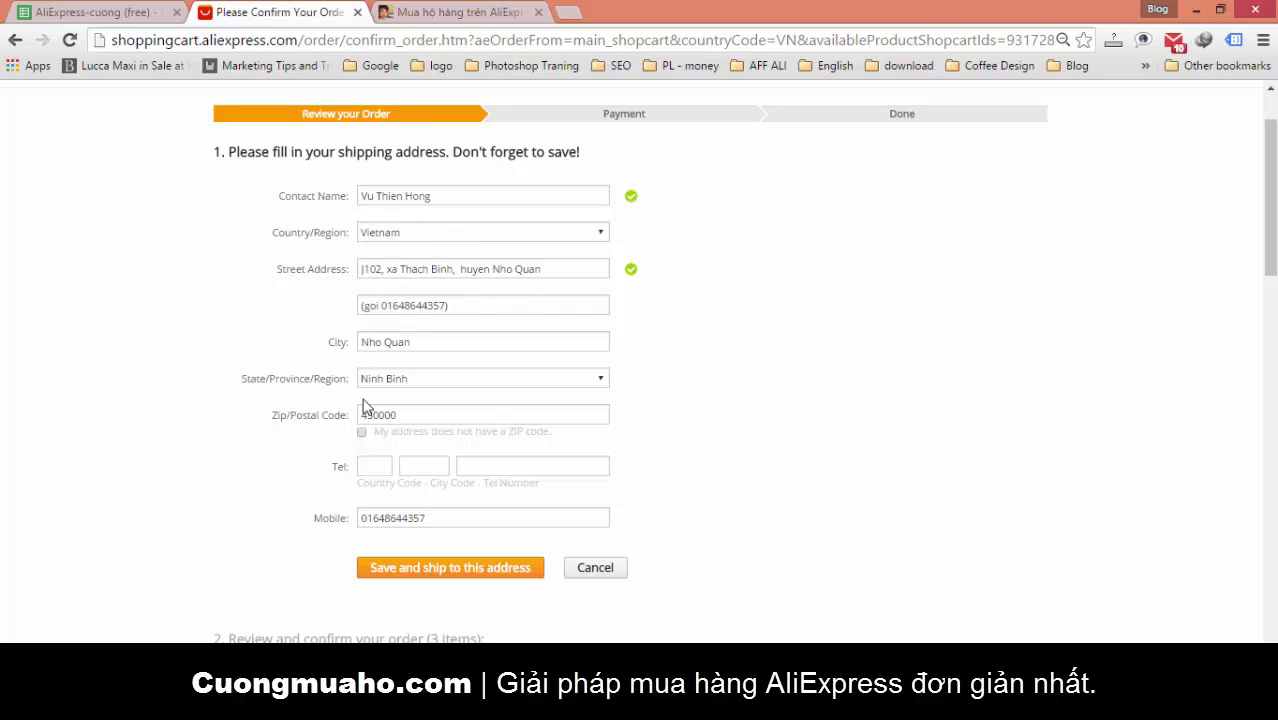
{"action": "left_click_drag", "start_coordinate": [549, 267], "coordinate": [360, 263]}
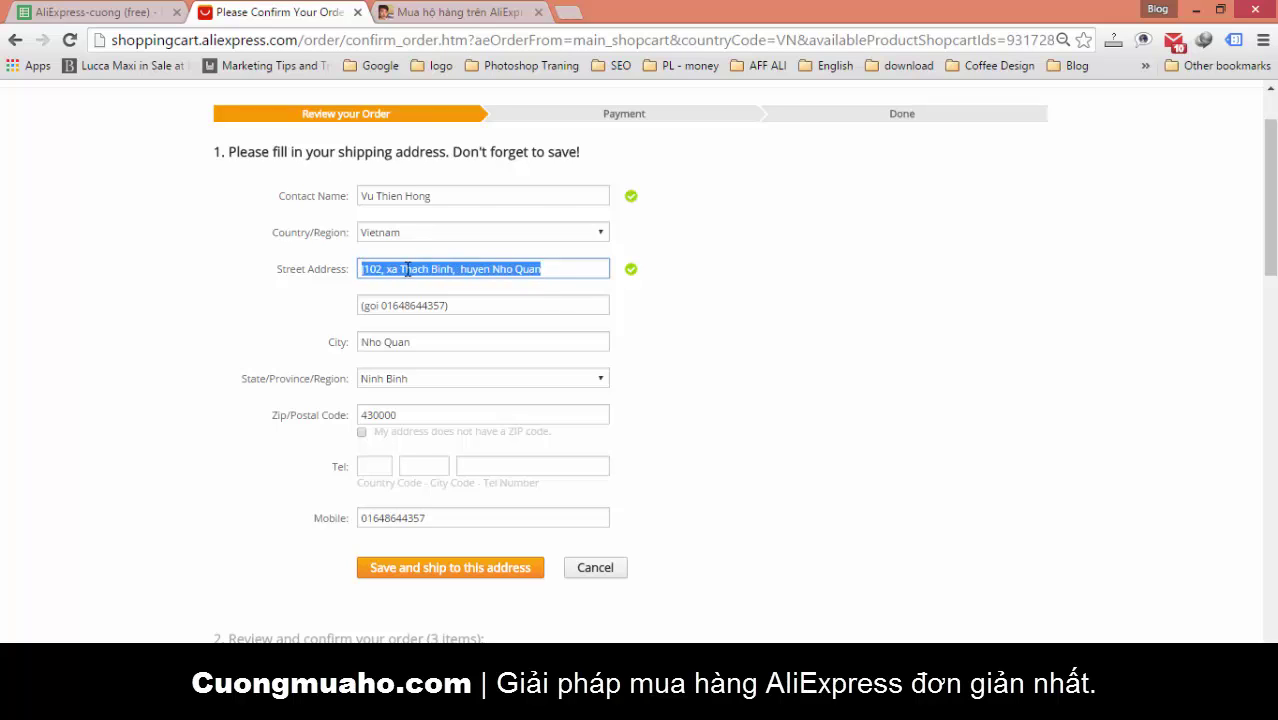
{"action": "key", "text": "Left"}
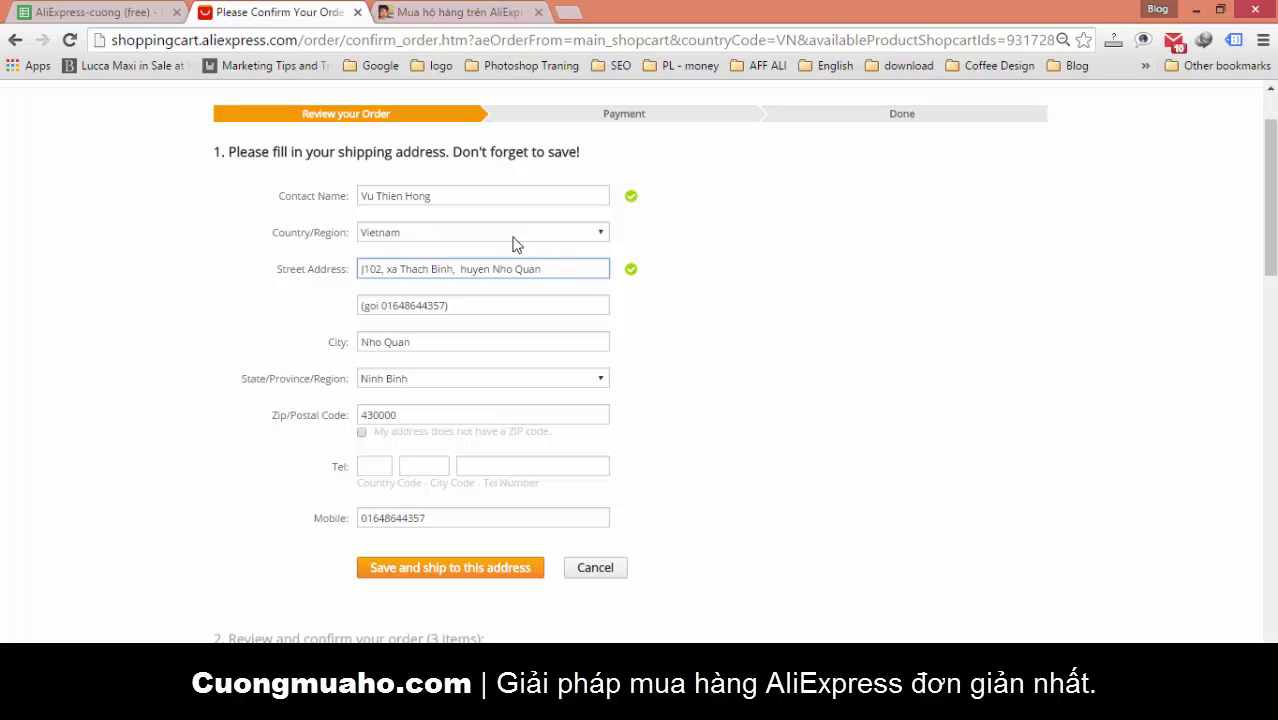
Compare the form's street address and contact name with the customer's row in the order spreadsheet.
{"action": "triple_click", "coordinate": [553, 268]}
{"action": "left_click", "coordinate": [364, 273]}
{"action": "left_click_drag", "start_coordinate": [360, 270], "coordinate": [534, 251]}
{"action": "left_click", "coordinate": [545, 278]}
{"action": "left_click", "coordinate": [90, 12]}
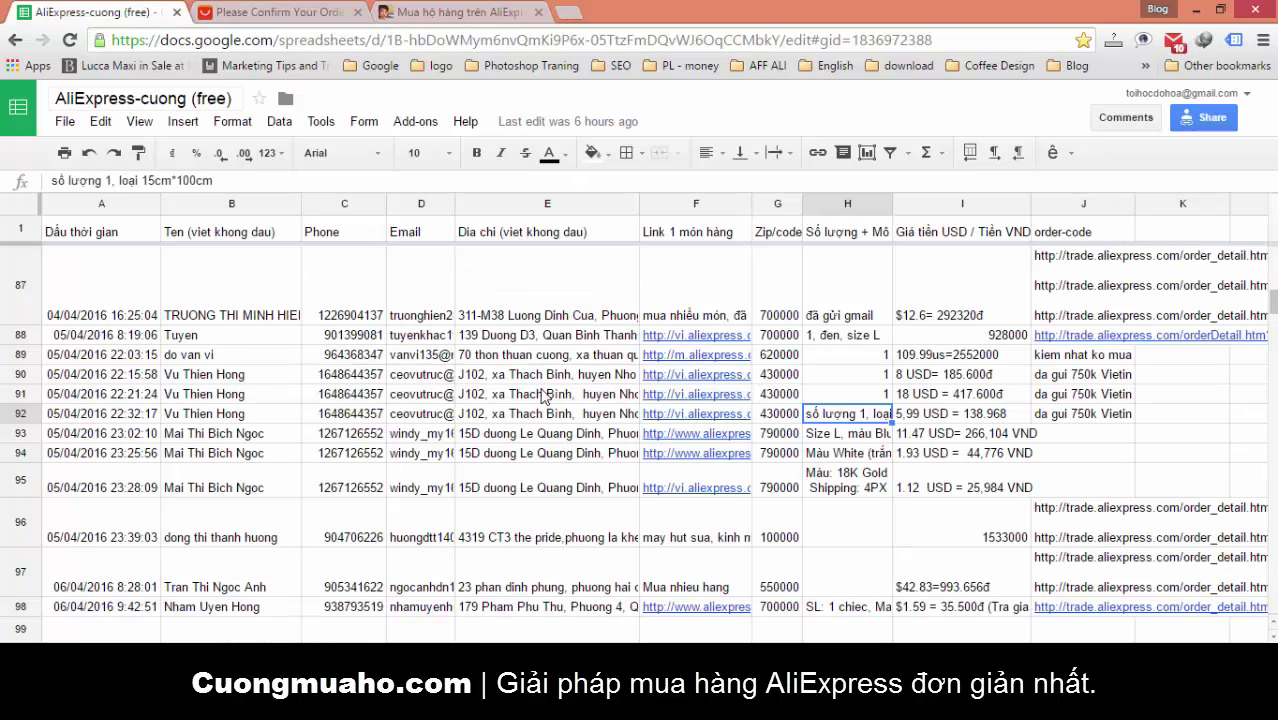
{"action": "left_click", "coordinate": [257, 415]}
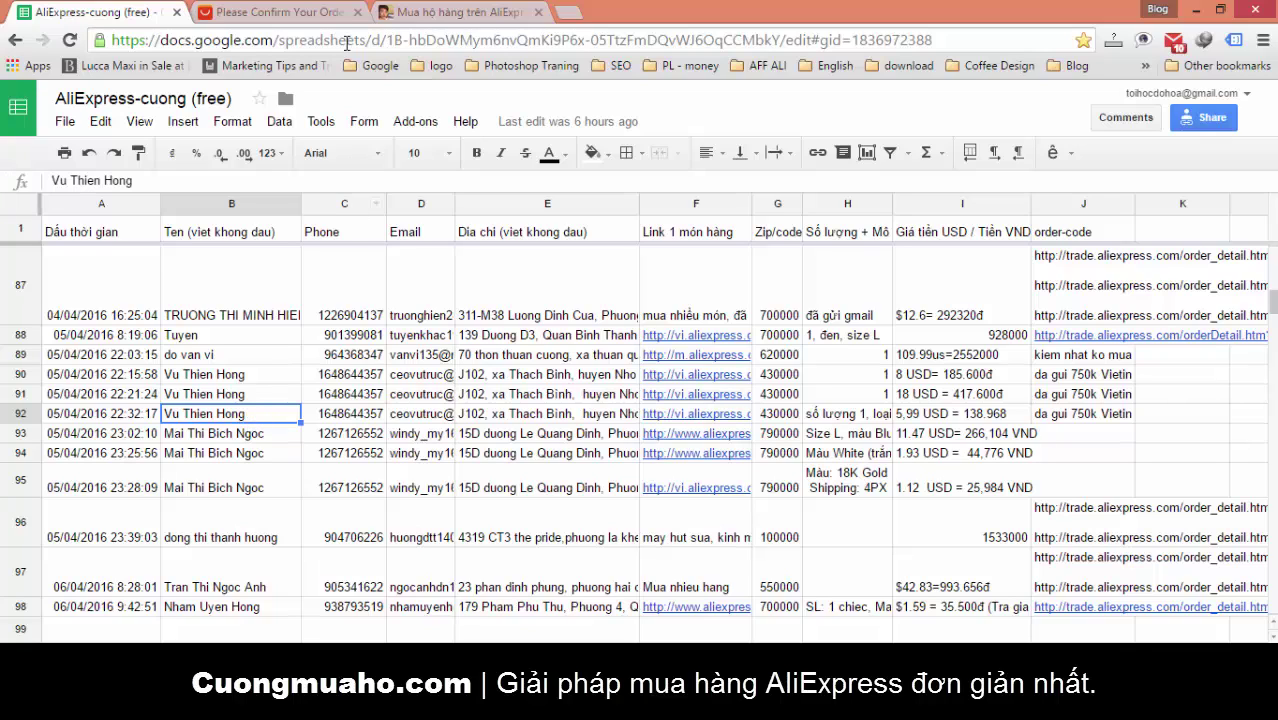
{"action": "left_click", "coordinate": [290, 12]}
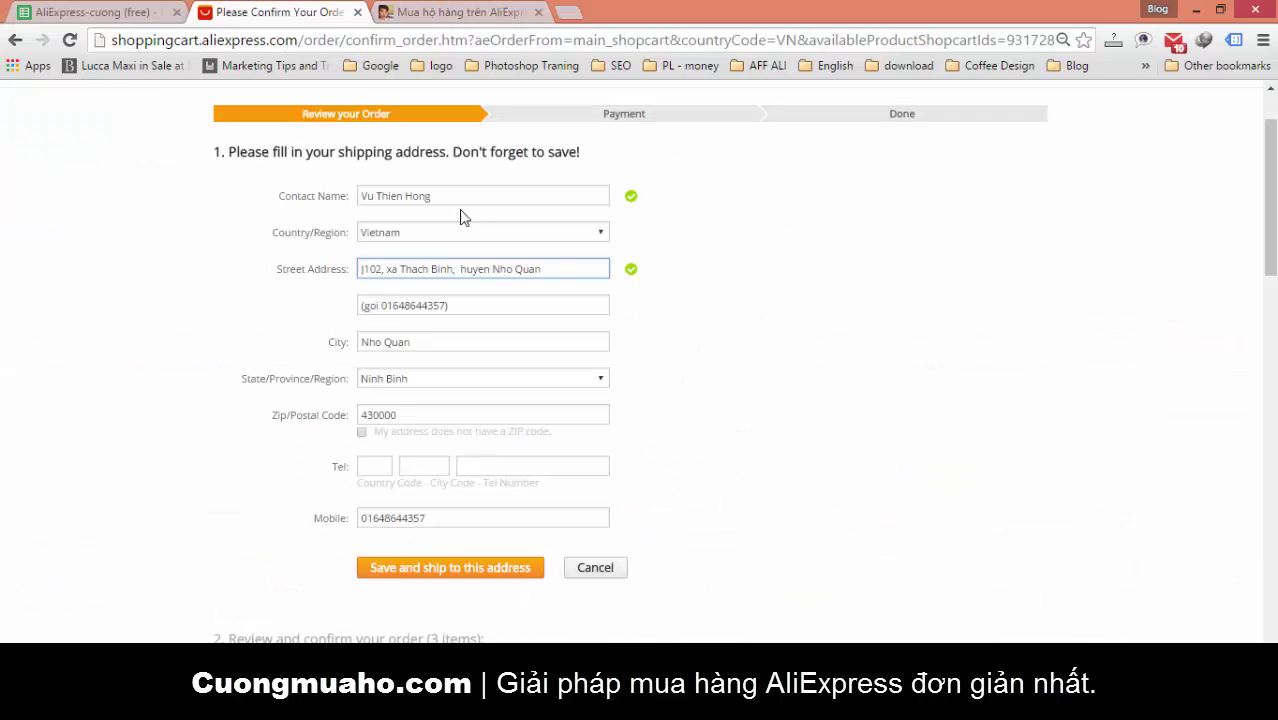
Check the second address line containing the customer's phone note, and save and ship to this address.
{"action": "left_click_drag", "start_coordinate": [556, 268], "coordinate": [362, 270]}
{"action": "left_click", "coordinate": [422, 305]}
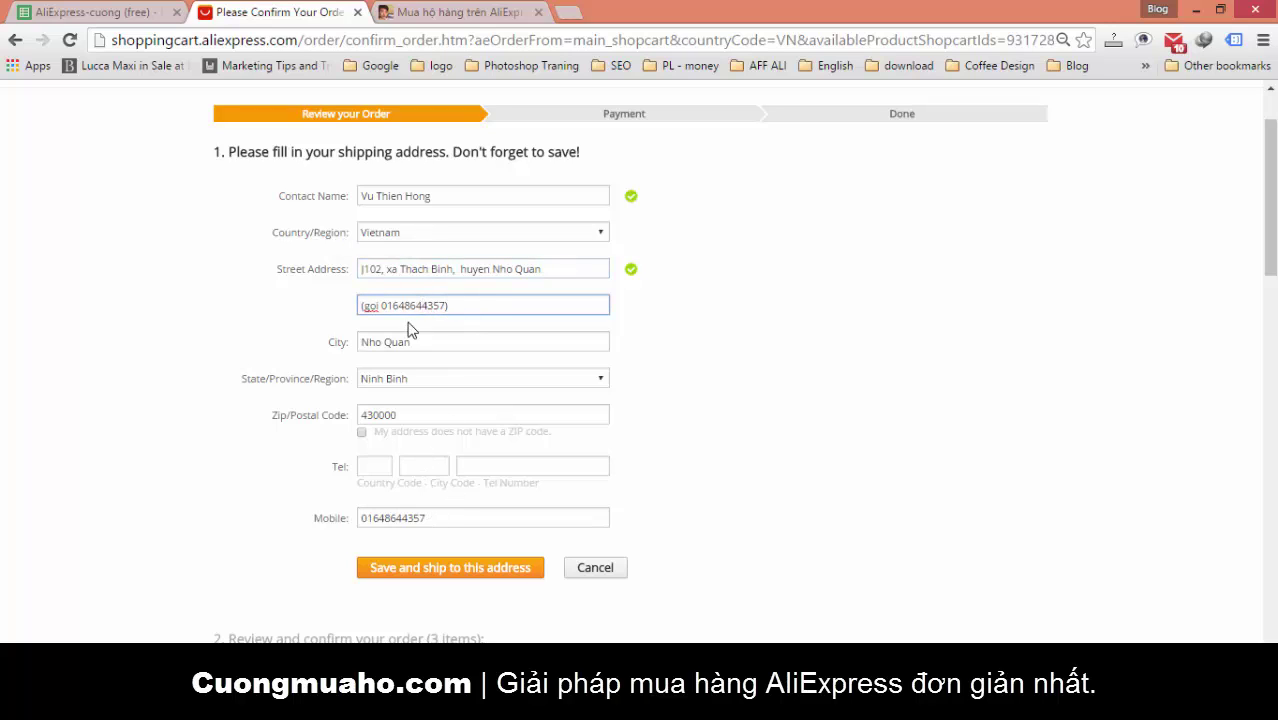
{"action": "double_click", "coordinate": [418, 309]}
{"action": "left_click", "coordinate": [452, 305]}
{"action": "left_click_drag", "start_coordinate": [453, 304], "coordinate": [357, 302]}
{"action": "left_click", "coordinate": [385, 305]}
{"action": "scroll", "coordinate": [267, 319], "scroll_direction": "down", "scroll_amount": 1}
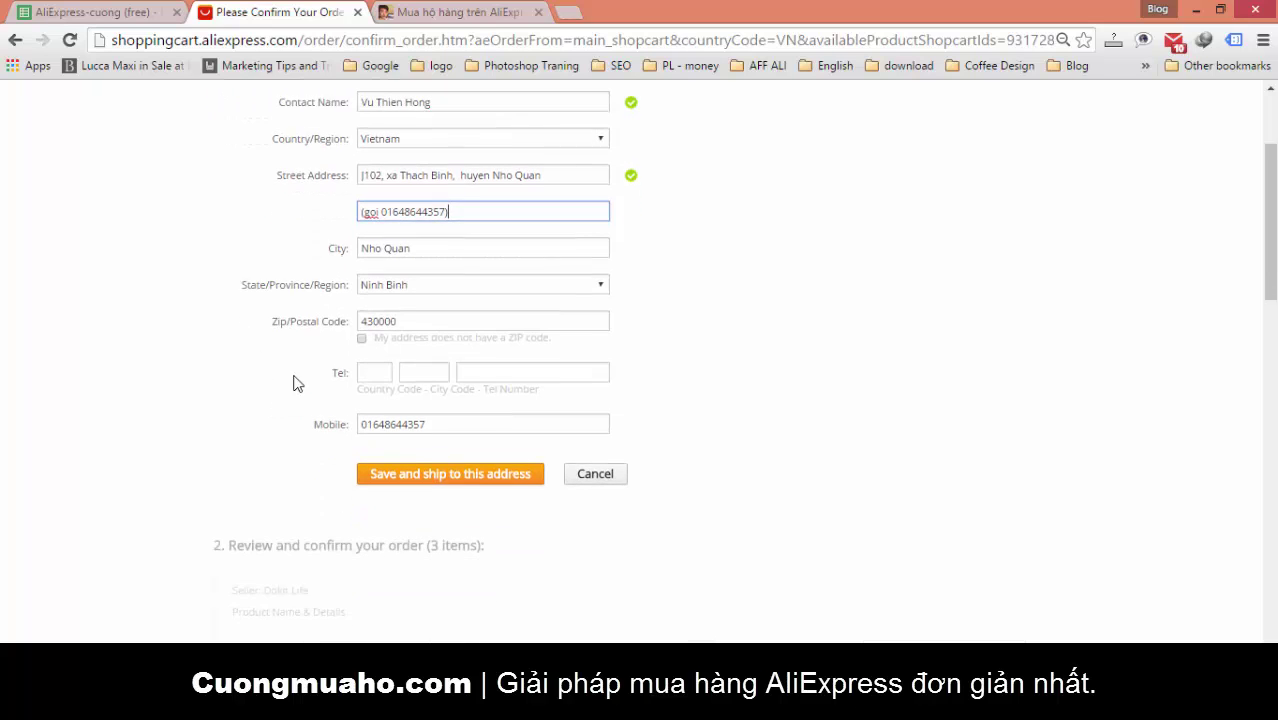
{"action": "left_click", "coordinate": [479, 474]}
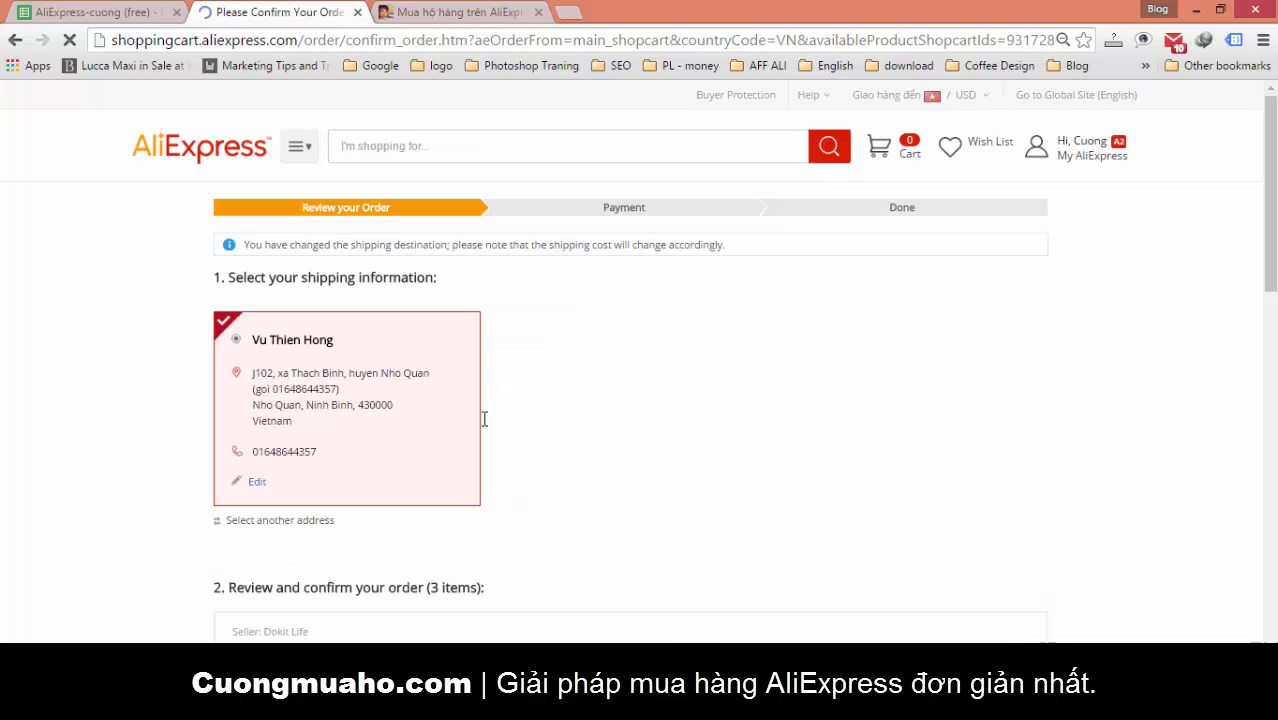
Review the saved shipping information and the Dokit Life item's details in the order review section.
{"action": "left_click_drag", "start_coordinate": [241, 270], "coordinate": [408, 290]}
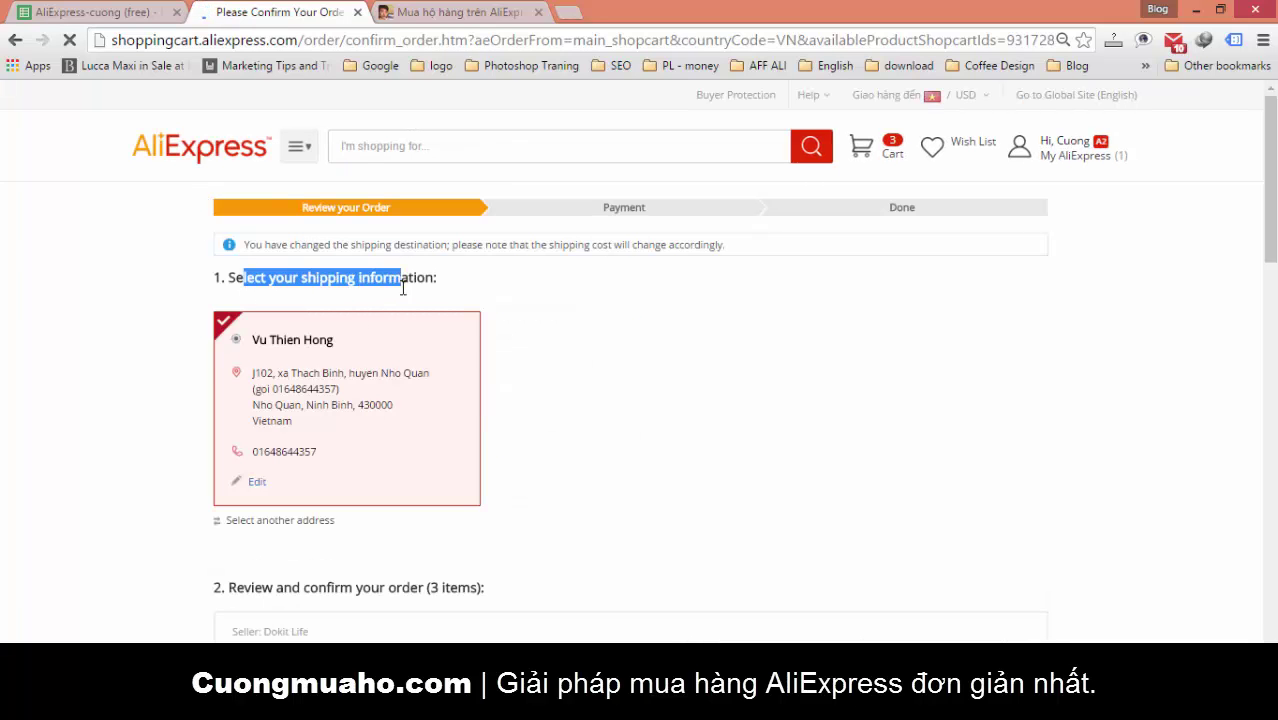
{"action": "left_click", "coordinate": [408, 290]}
{"action": "scroll", "coordinate": [520, 315], "scroll_direction": "down", "scroll_amount": 1}
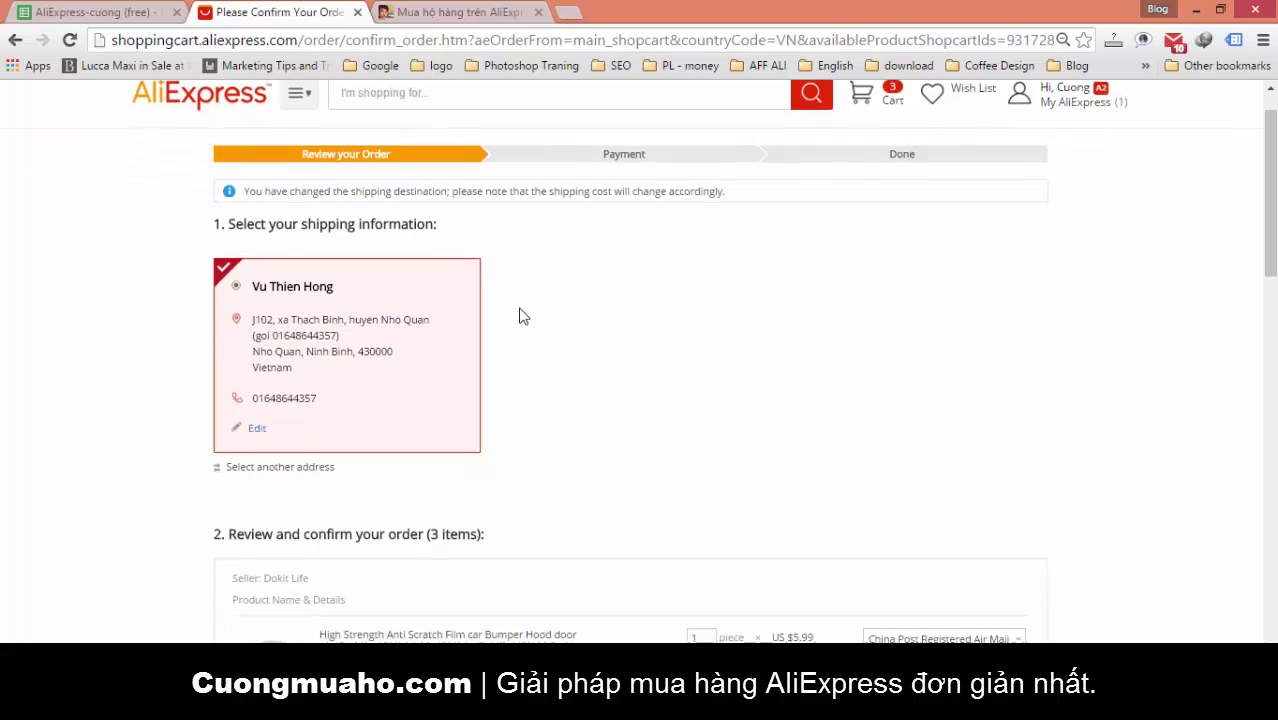
{"action": "scroll", "coordinate": [590, 282], "scroll_direction": "down", "scroll_amount": 2}
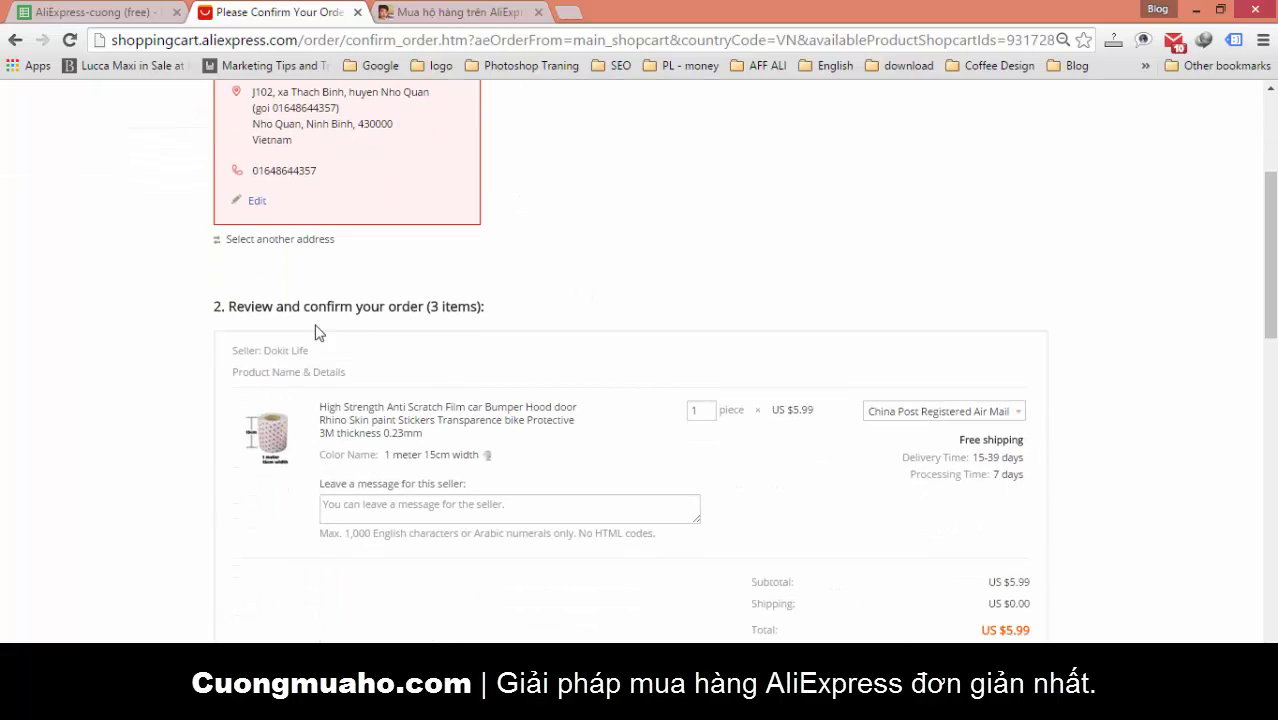
{"action": "scroll", "coordinate": [745, 268], "scroll_direction": "down", "scroll_amount": 2}
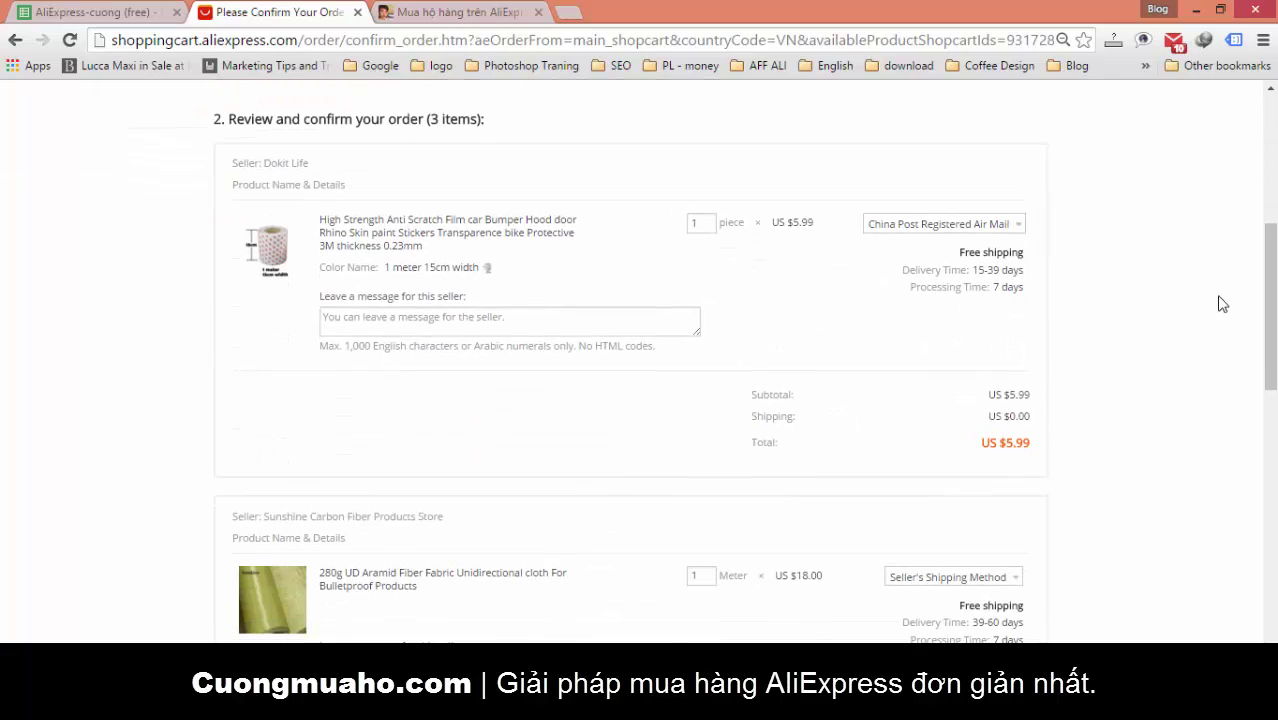
Write the seller message "thanks" for the anti-scratch film from Dokit Life and copy its text.
{"action": "mouse_move", "coordinate": [1273, 313]}
{"action": "left_mouse_down"}
{"action": "mouse_move", "coordinate": [1270, 413]}
{"action": "mouse_move", "coordinate": [1270, 333]}
{"action": "left_mouse_up"}
{"action": "left_click", "coordinate": [493, 241]}
{"action": "left_click", "coordinate": [208, 274]}
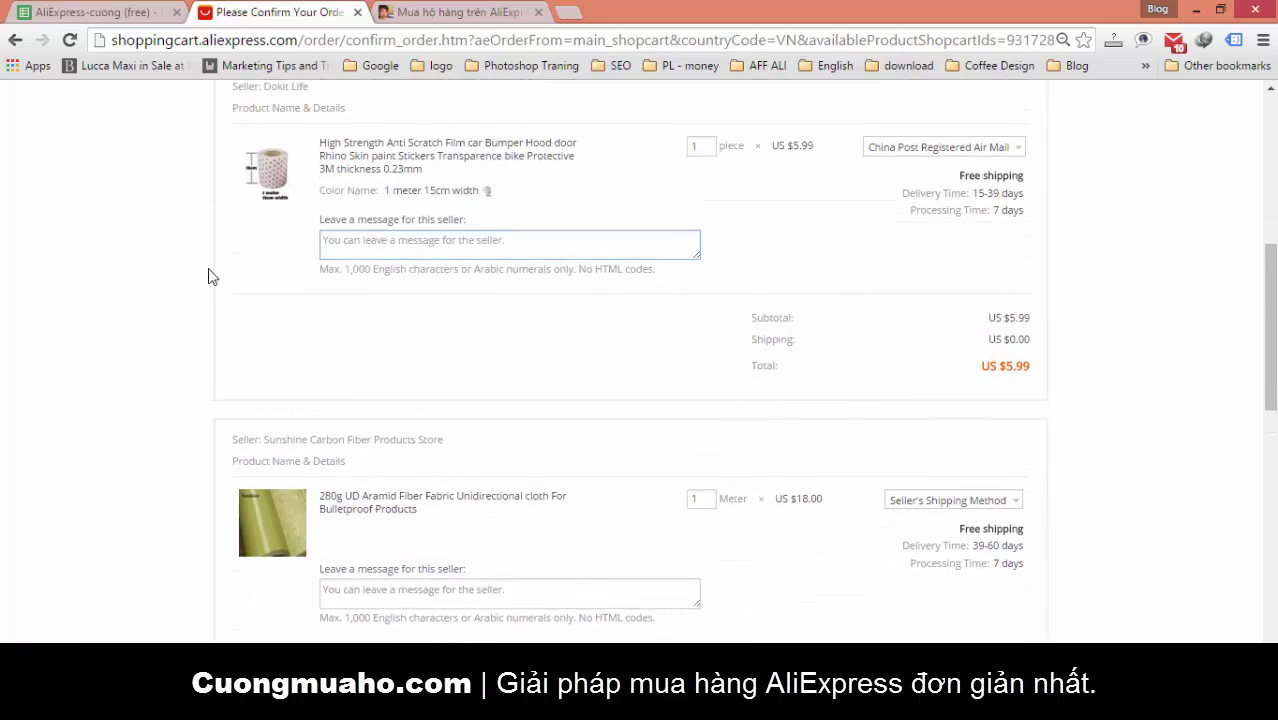
{"action": "left_click", "coordinate": [487, 245]}
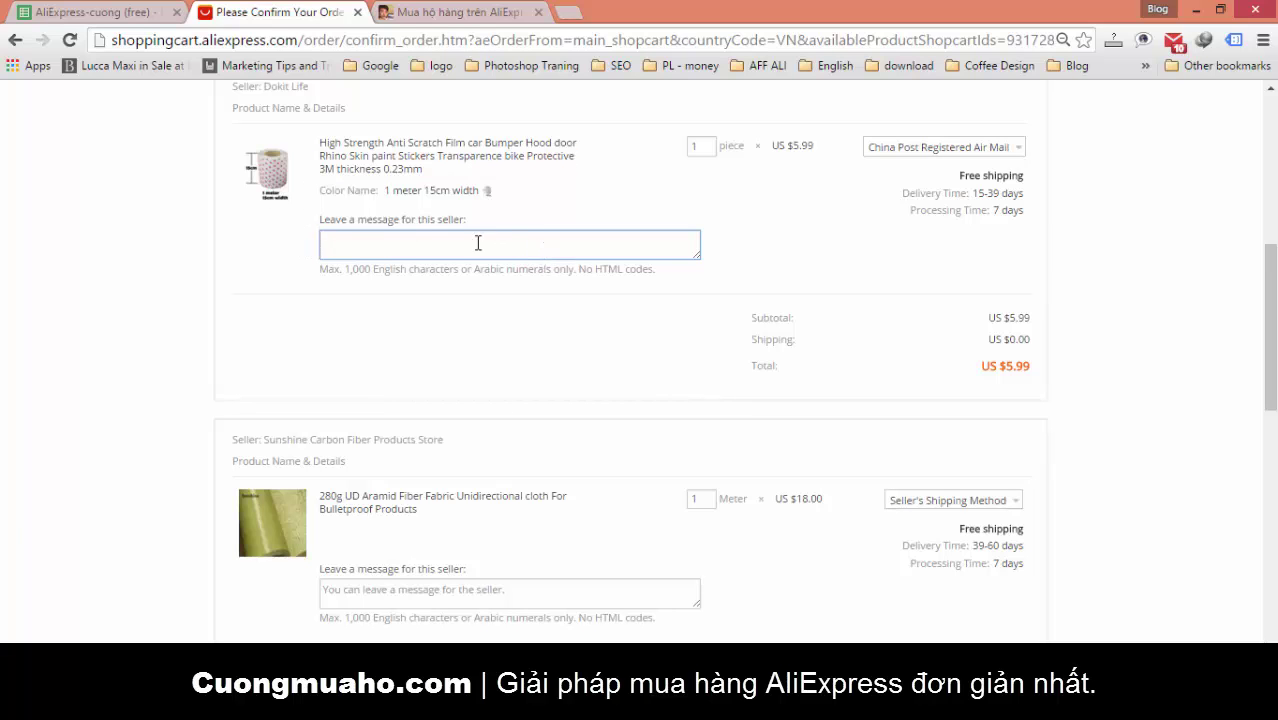
{"action": "scroll", "coordinate": [478, 243], "scroll_direction": "down", "scroll_amount": 3}
{"action": "scroll", "coordinate": [483, 342], "scroll_direction": "up", "scroll_amount": 1}
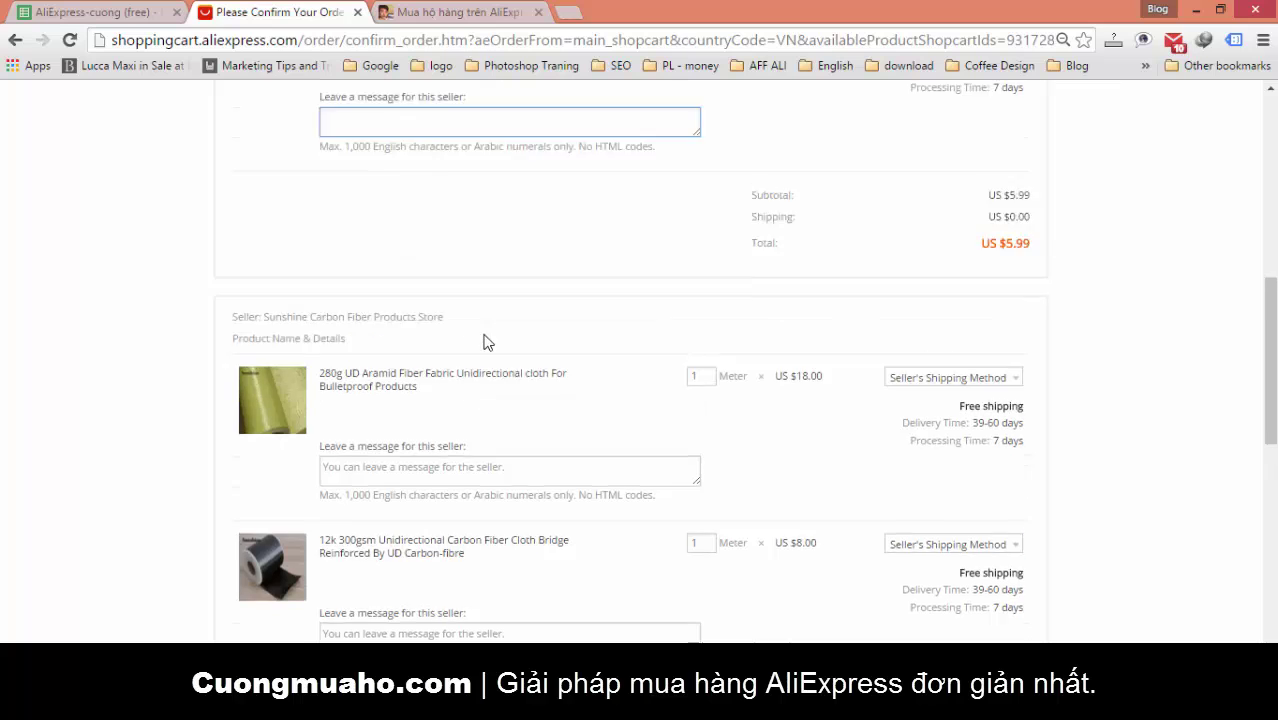
{"action": "scroll", "coordinate": [483, 342], "scroll_direction": "up", "scroll_amount": 2}
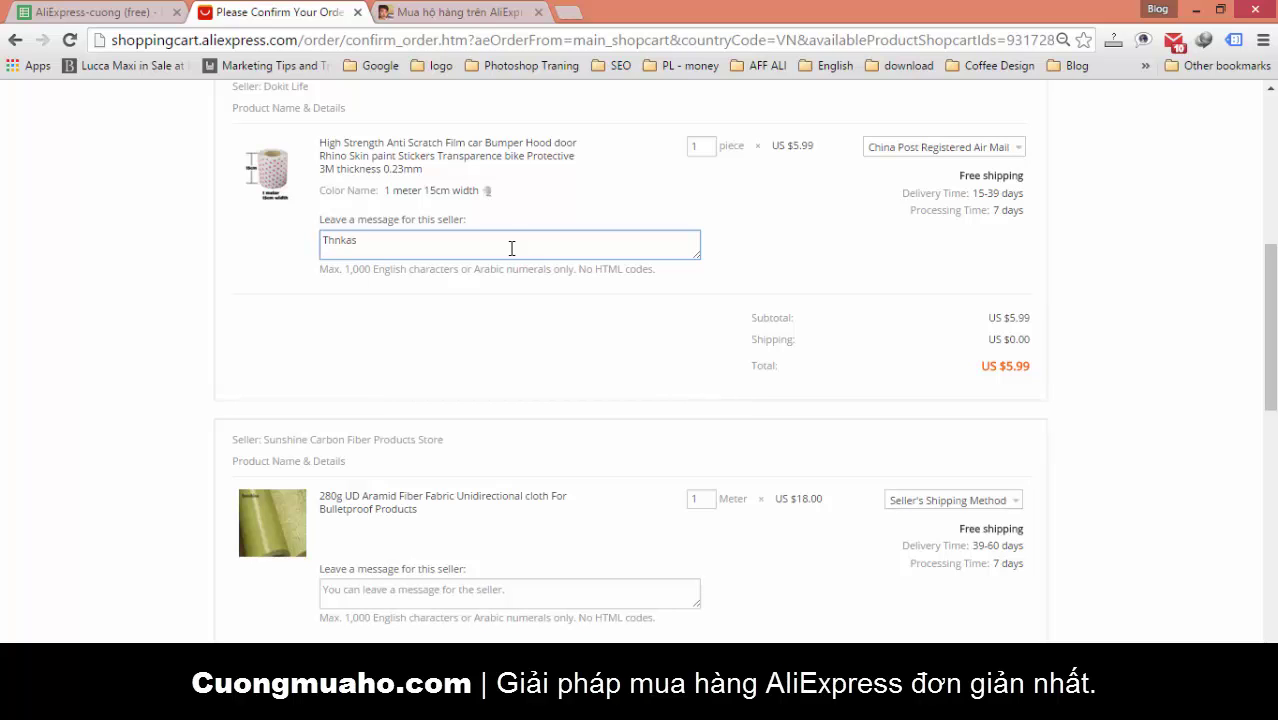
{"action": "key", "text": "ctrl+a"}
{"action": "type", "text": "tha"}
{"action": "key", "text": "ctrl+a"}
{"action": "key", "text": "ctrl+c"}
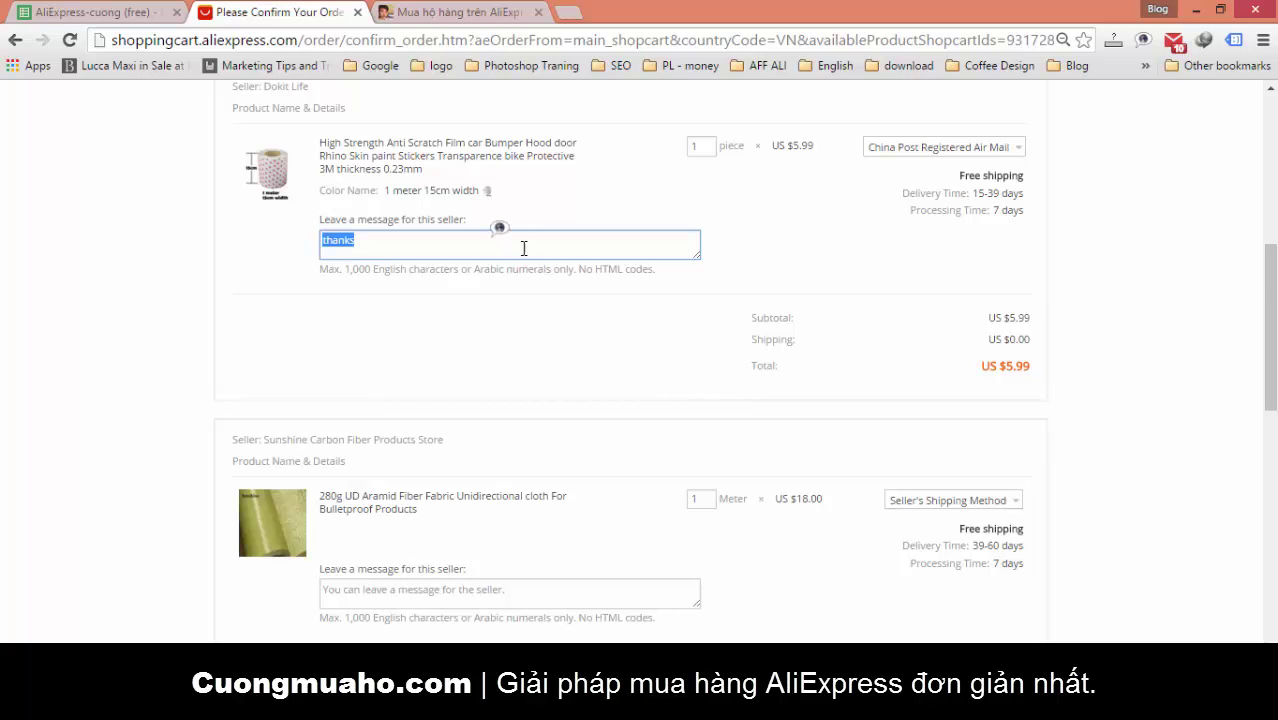
Add the copied message "thanks" for the seller to the aramid fiber fabric and carbon fiber cloth items.
{"action": "scroll", "coordinate": [530, 260], "scroll_direction": "down", "scroll_amount": 3}
{"action": "left_click", "coordinate": [525, 399]}
{"action": "key", "text": "ctrl+v"}
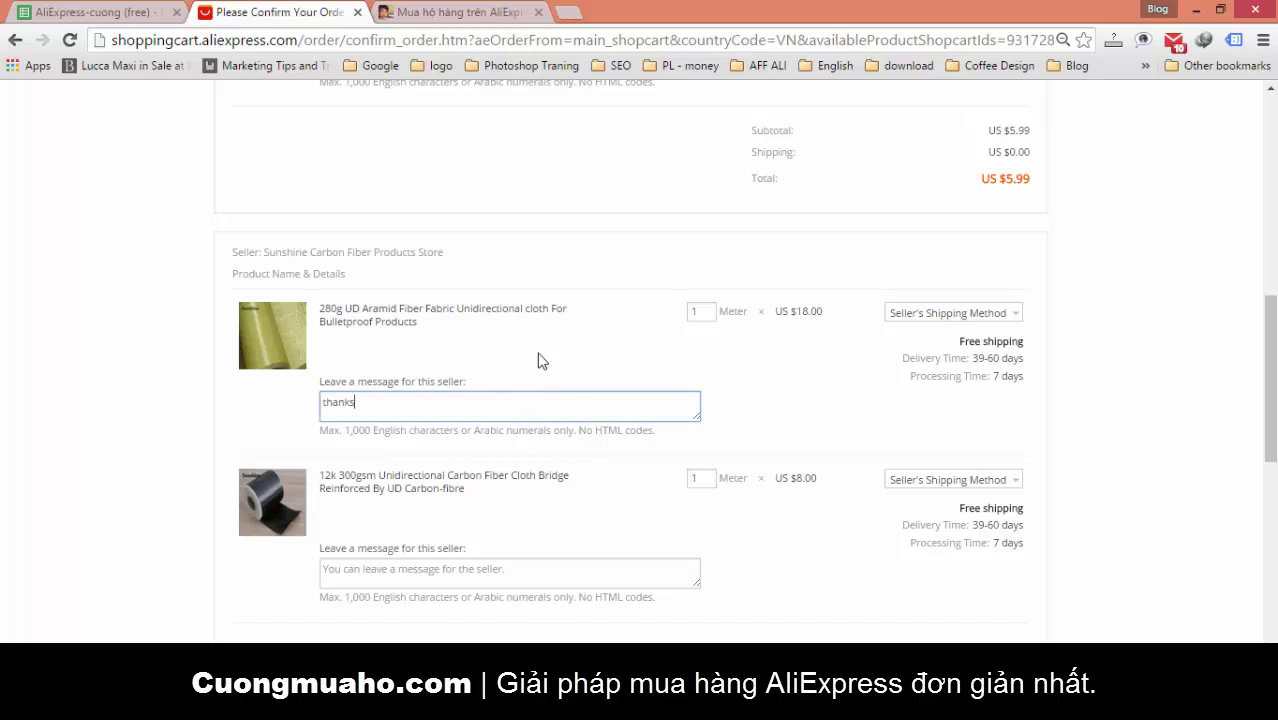
{"action": "left_click", "coordinate": [507, 569]}
{"action": "key", "text": "ctrl+v"}
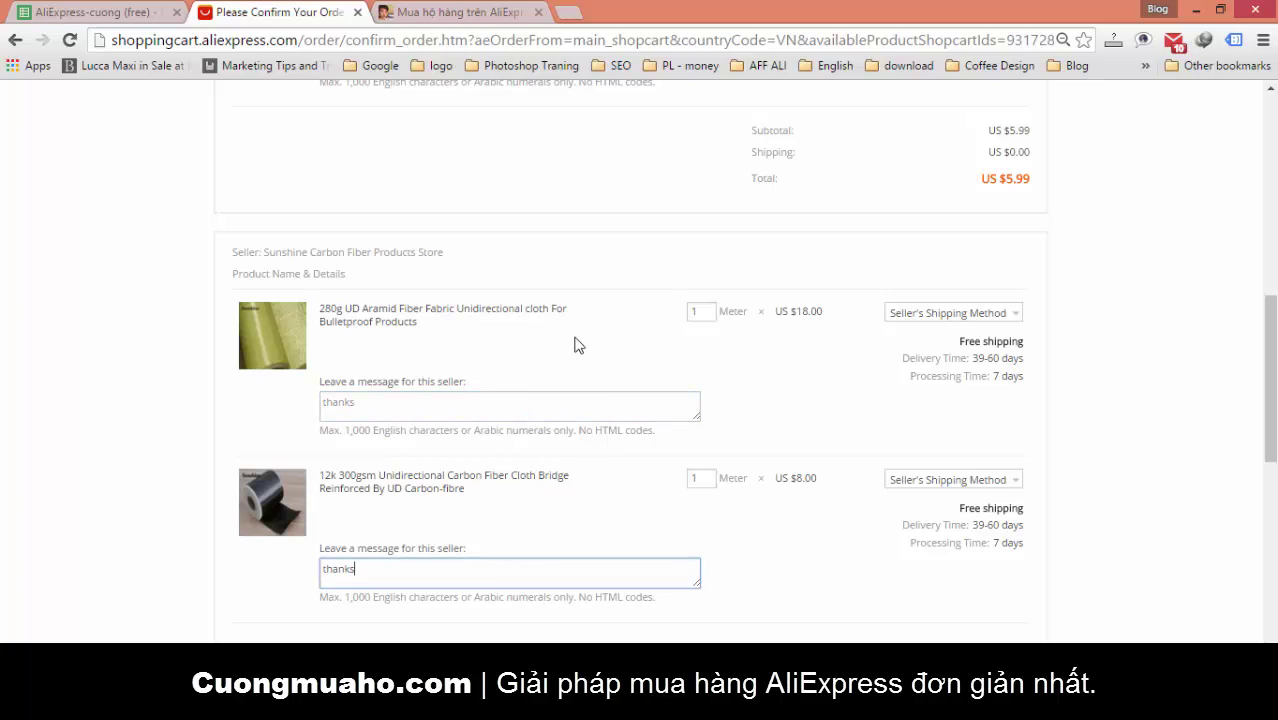
Set the anti-scratch film's order quantity to 2 pieces.
{"action": "scroll", "coordinate": [633, 300], "scroll_direction": "down", "scroll_amount": 2}
{"action": "scroll", "coordinate": [637, 260], "scroll_direction": "up", "scroll_amount": 5}
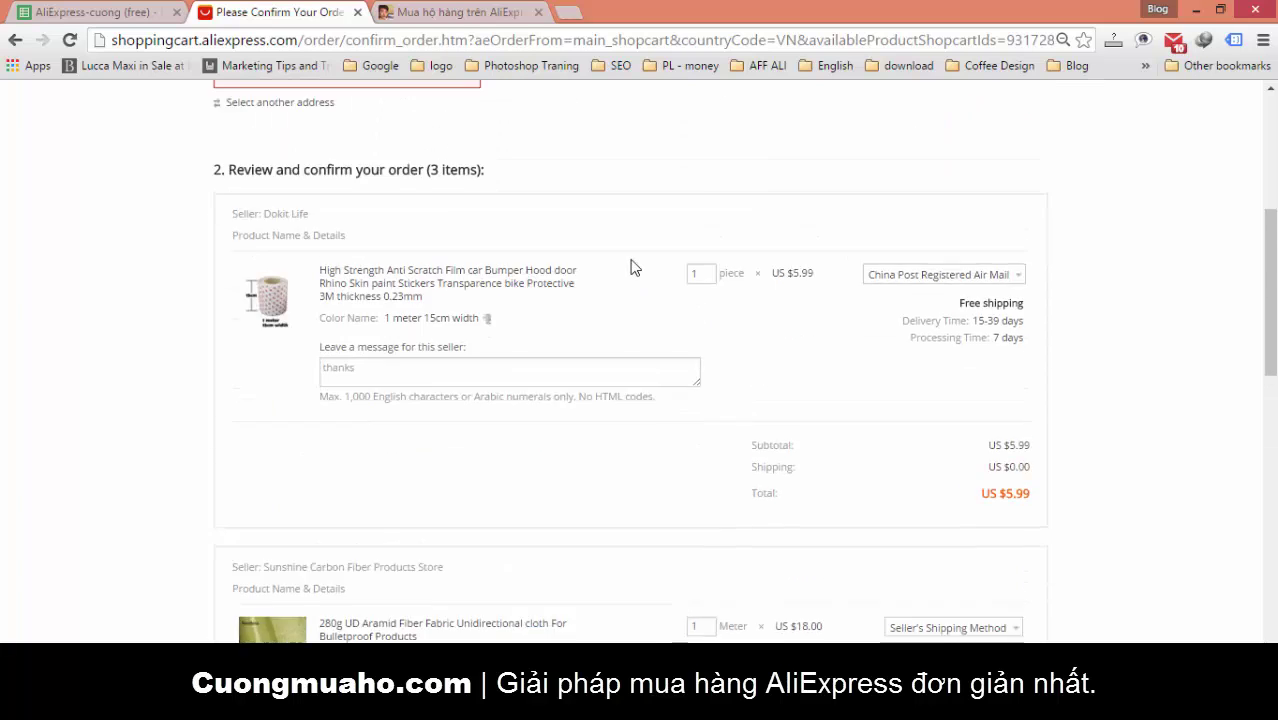
{"action": "left_click", "coordinate": [695, 334]}
{"action": "left_click", "coordinate": [727, 335]}
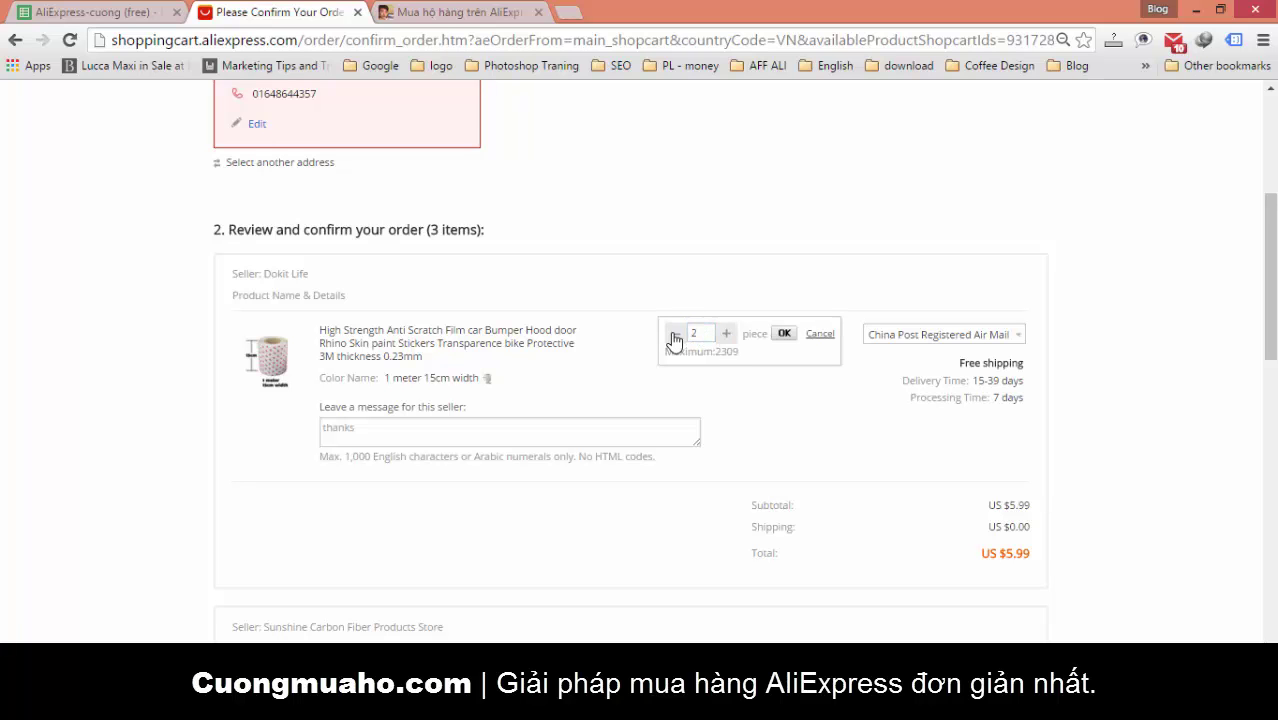
{"action": "left_click", "coordinate": [784, 340]}
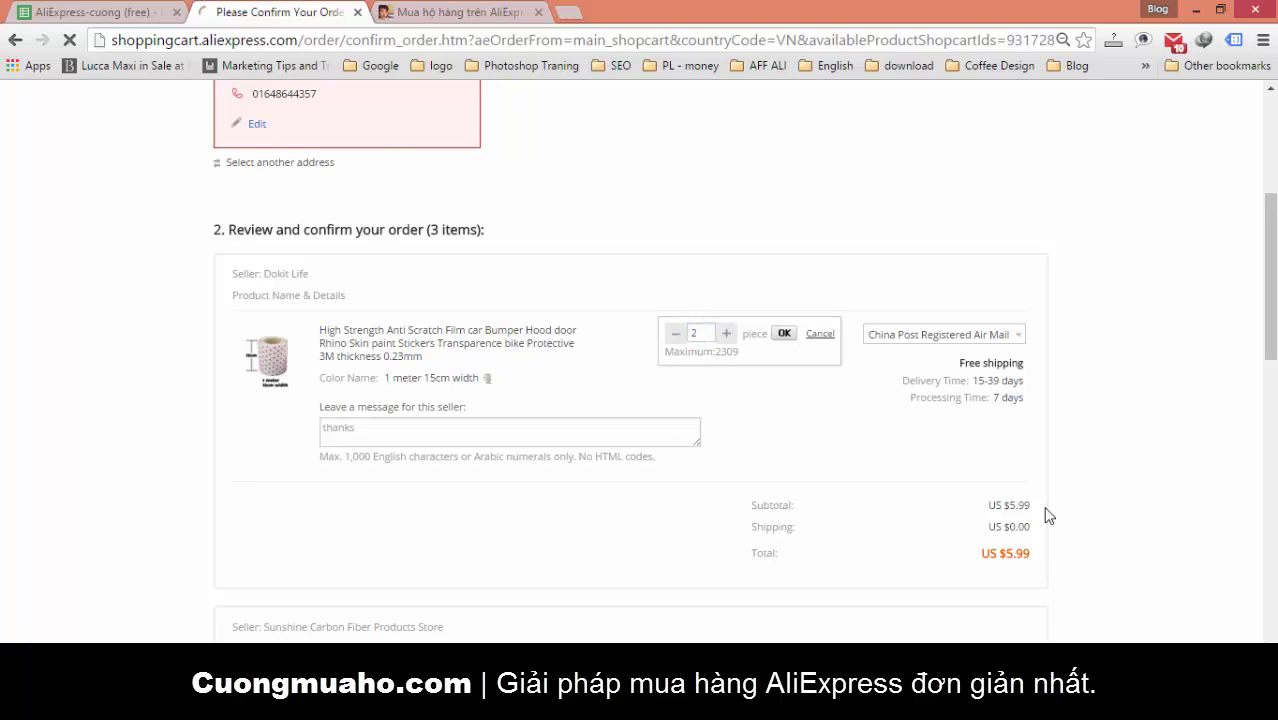
Check the recalculated Dokit Life total and set the anti-scratch film's quantity back to 1.
{"action": "scroll", "coordinate": [1026, 524], "scroll_direction": "down", "scroll_amount": 8}
{"action": "scroll", "coordinate": [1009, 270], "scroll_direction": "up", "scroll_amount": 5}
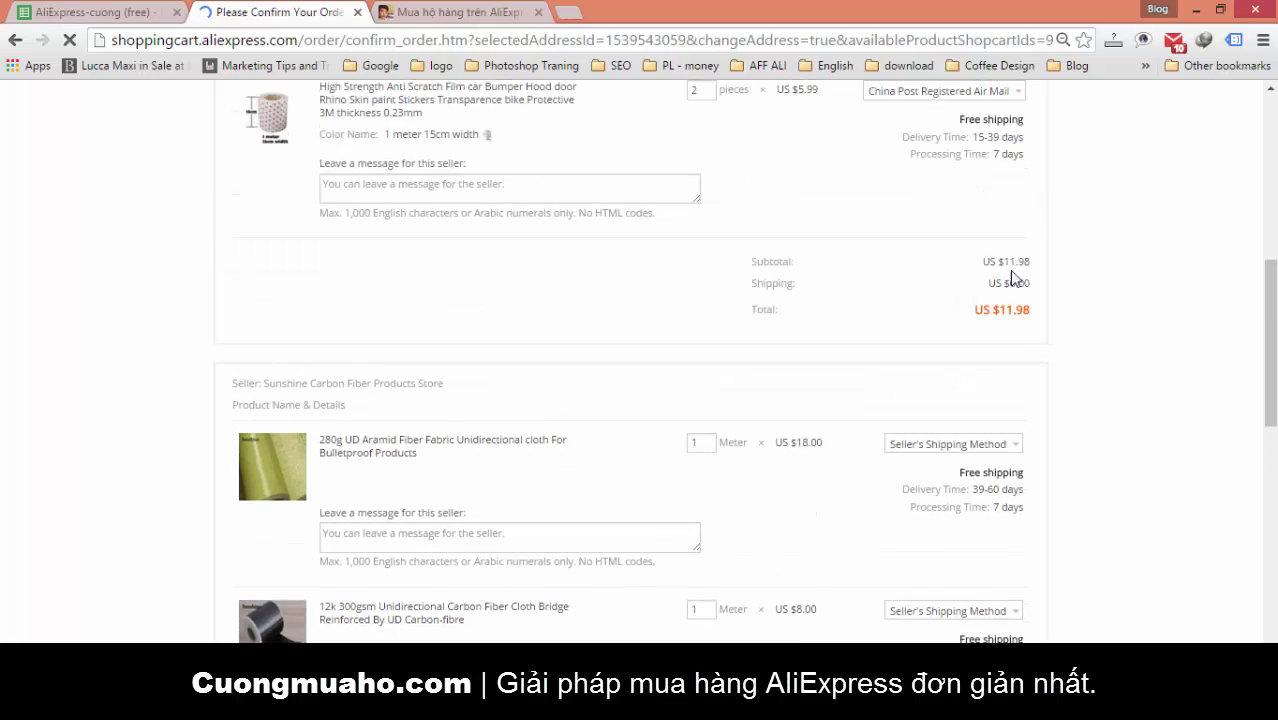
{"action": "left_click", "coordinate": [700, 277]}
{"action": "left_click", "coordinate": [676, 280]}
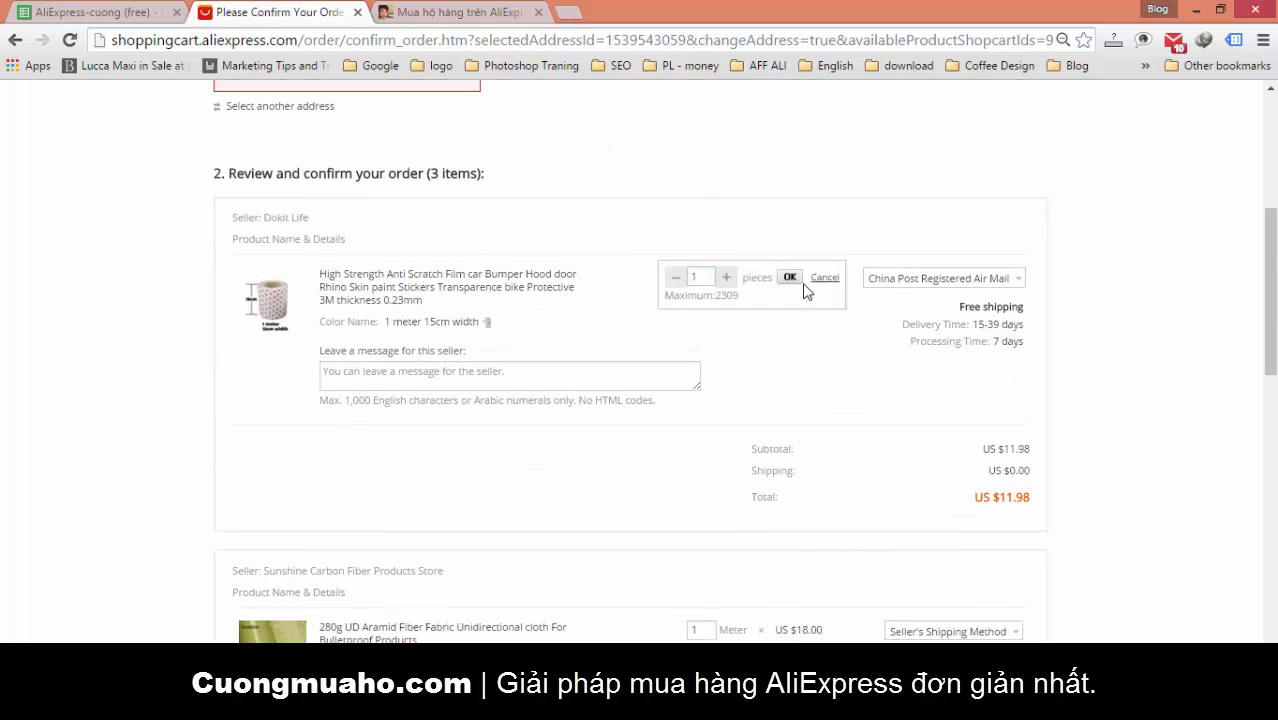
{"action": "left_click", "coordinate": [790, 279]}
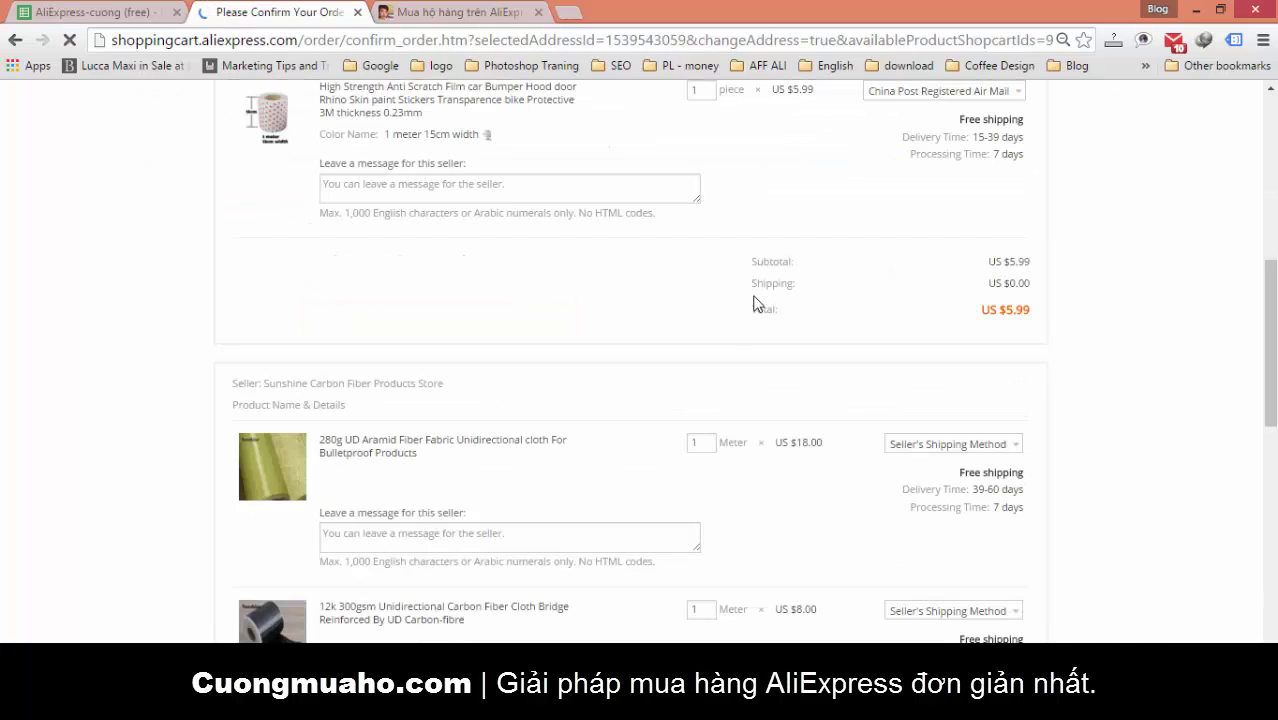
View the shipping methods offered for the anti-scratch film and close the list without changing the selection.
{"action": "scroll", "coordinate": [613, 297], "scroll_direction": "up", "scroll_amount": 2}
{"action": "left_click", "coordinate": [970, 283]}
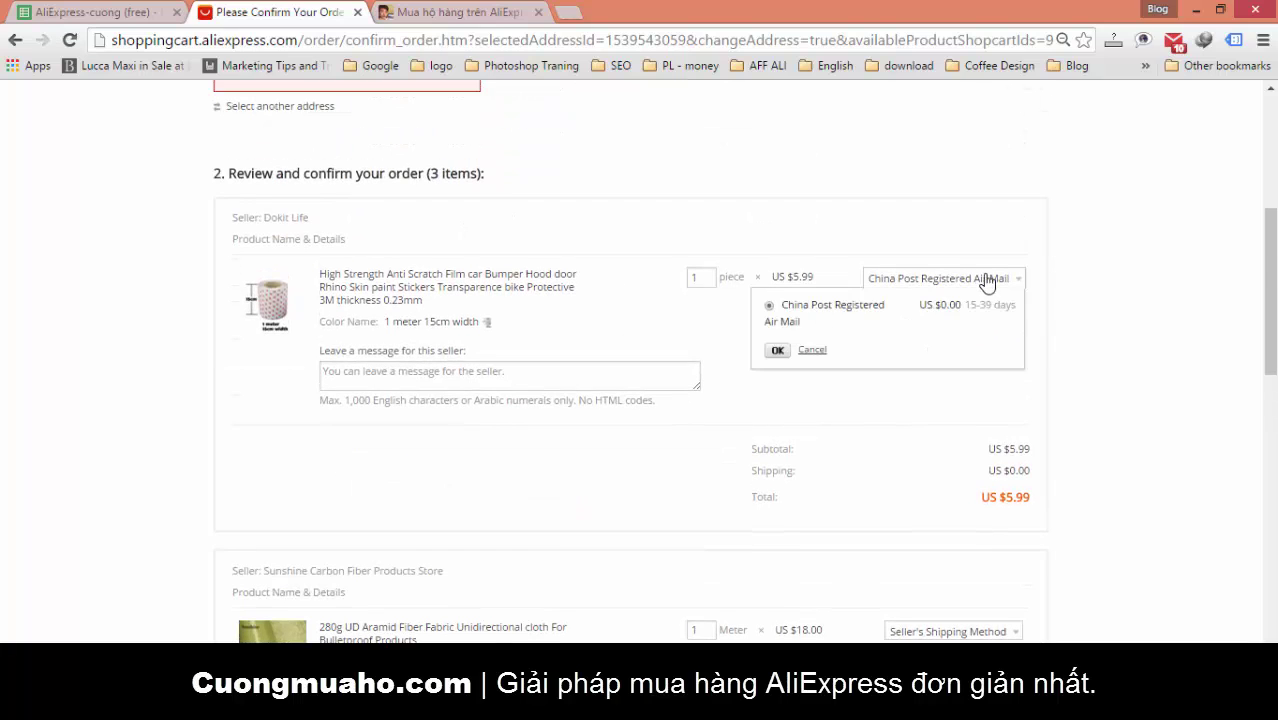
{"action": "left_click", "coordinate": [990, 290]}
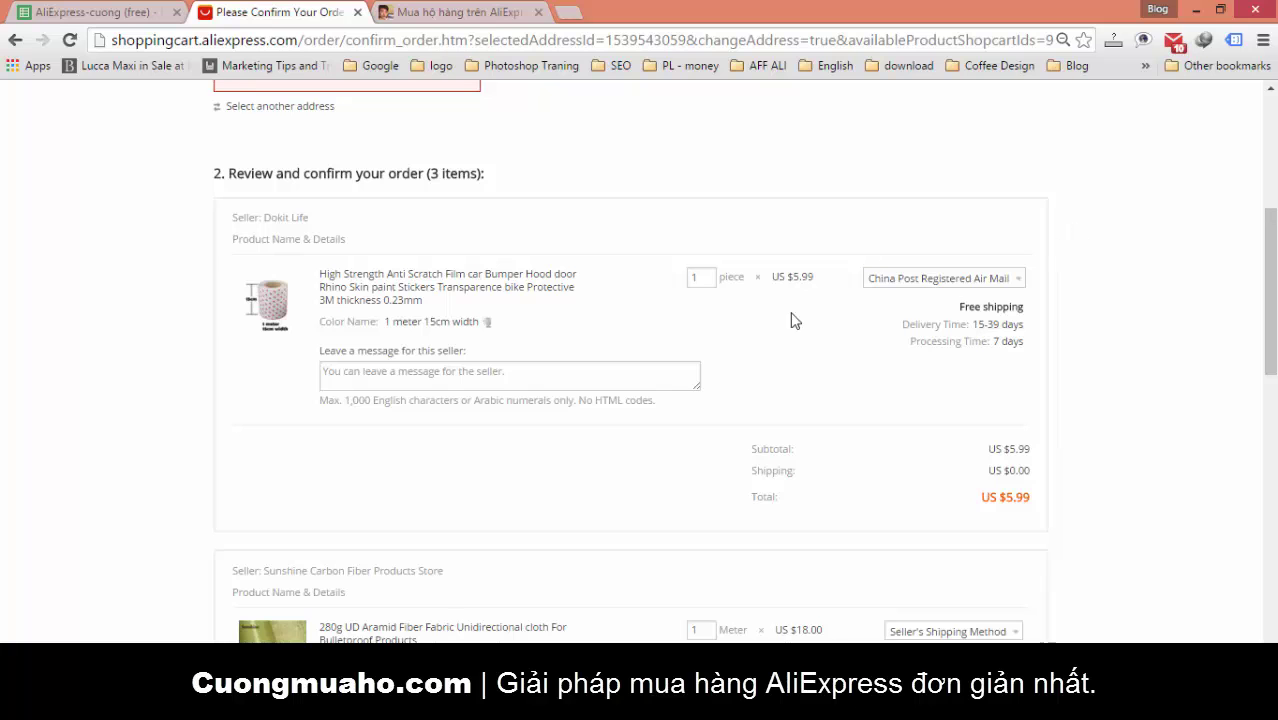
View the shipping methods offered for the 12k carbon fiber cloth and close the list, keeping Seller's Shipping Method.
{"action": "scroll", "coordinate": [725, 316], "scroll_direction": "down", "scroll_amount": 3}
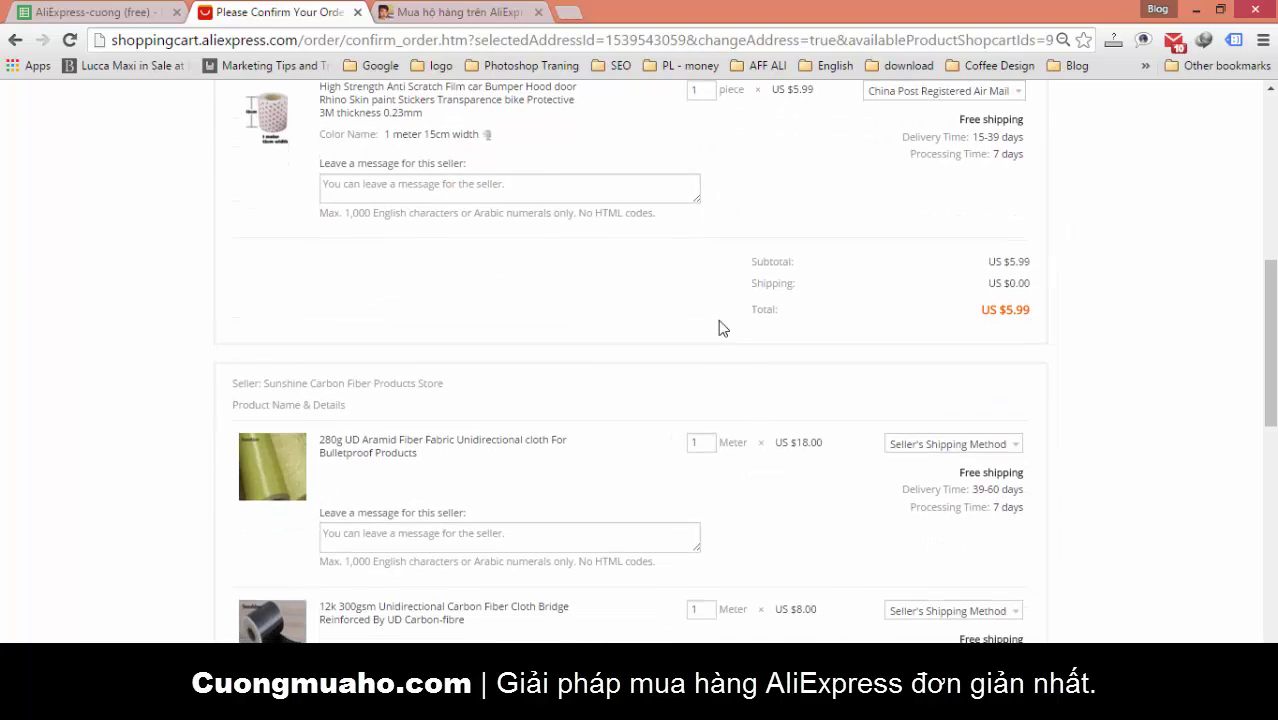
{"action": "scroll", "coordinate": [665, 360], "scroll_direction": "down", "scroll_amount": 3}
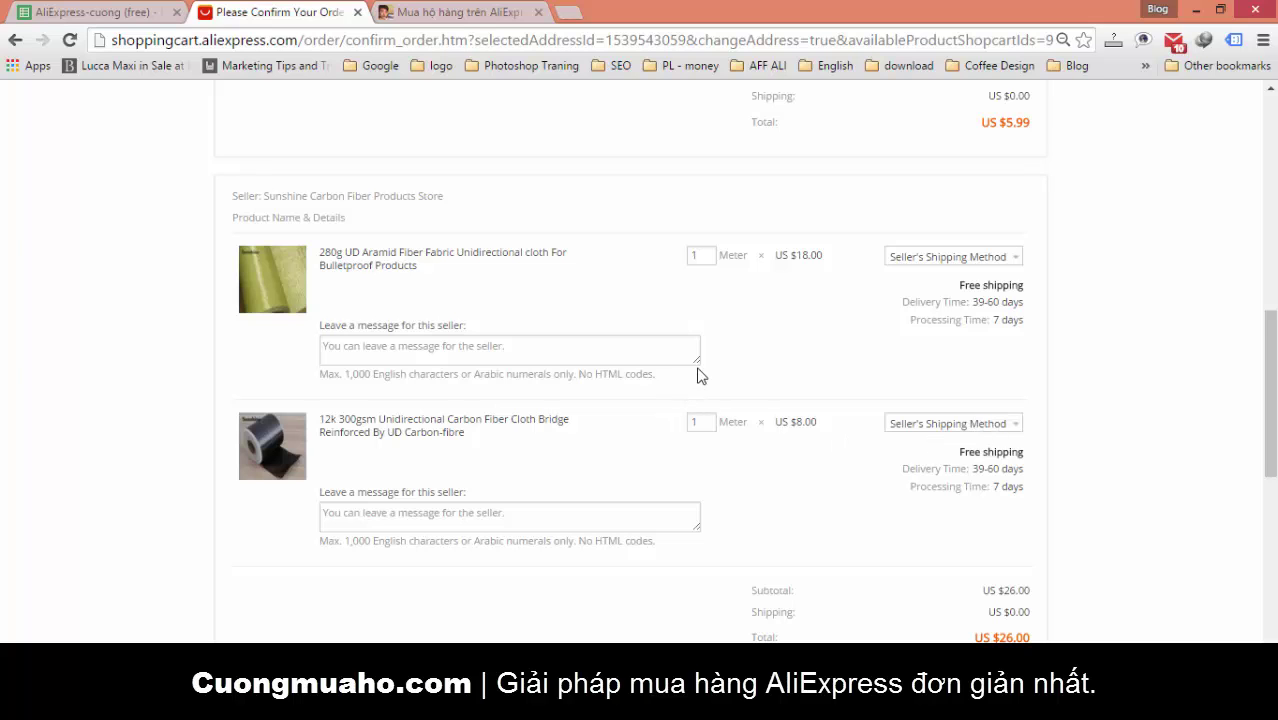
{"action": "scroll", "coordinate": [754, 407], "scroll_direction": "down", "scroll_amount": 2}
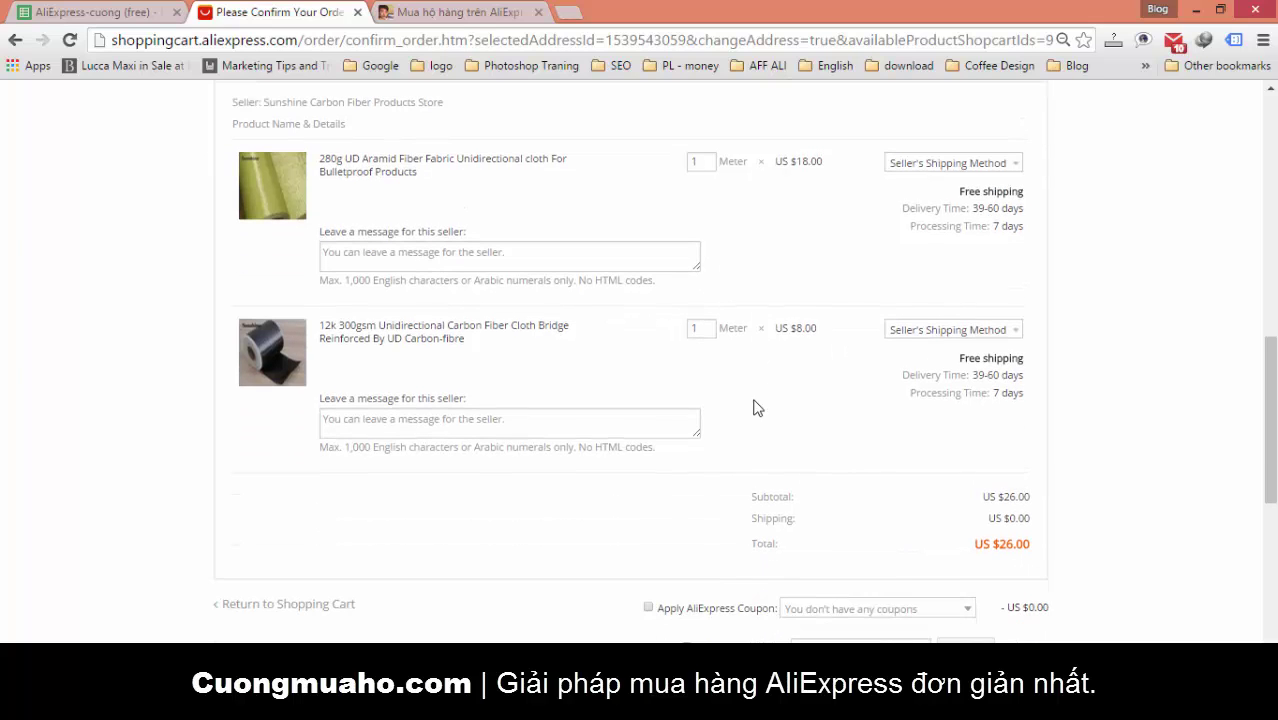
{"action": "left_click", "coordinate": [986, 333]}
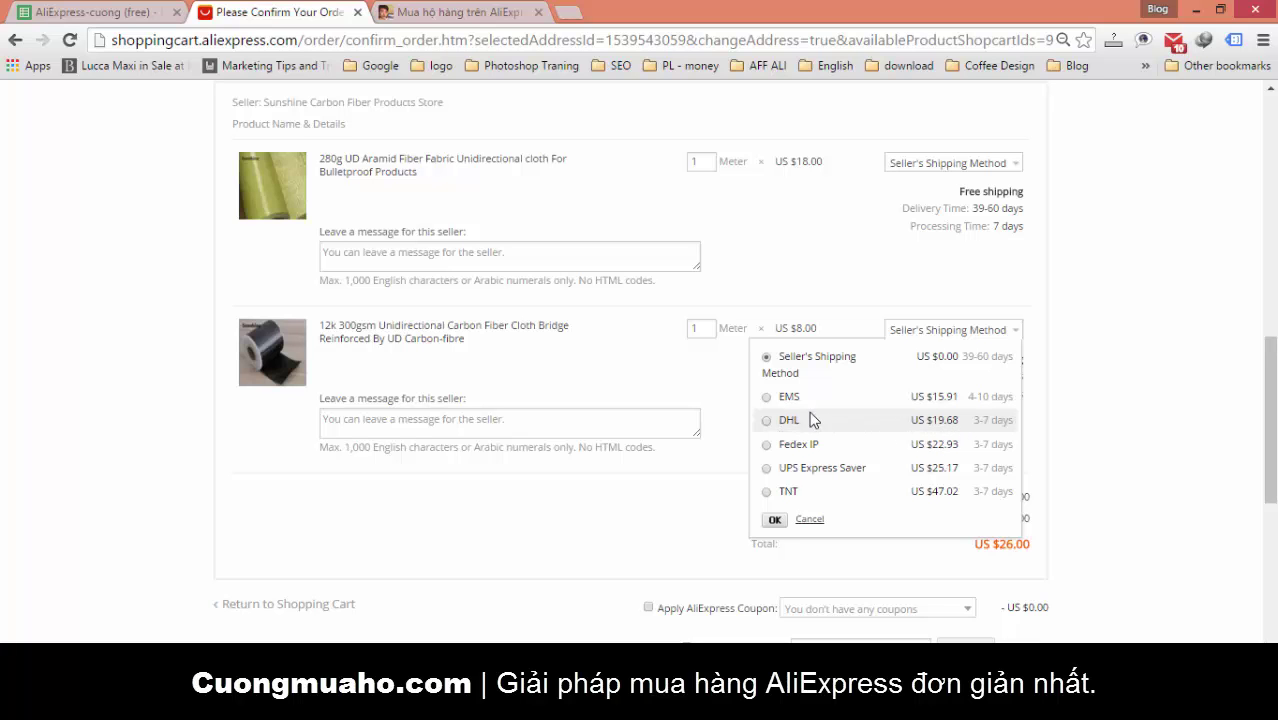
{"action": "left_click", "coordinate": [1097, 374]}
Review the items and the overall total of the order, then place the order without applying a coupon.
{"action": "scroll", "coordinate": [1110, 382], "scroll_direction": "up", "scroll_amount": 4}
{"action": "scroll", "coordinate": [1116, 386], "scroll_direction": "down", "scroll_amount": 4}
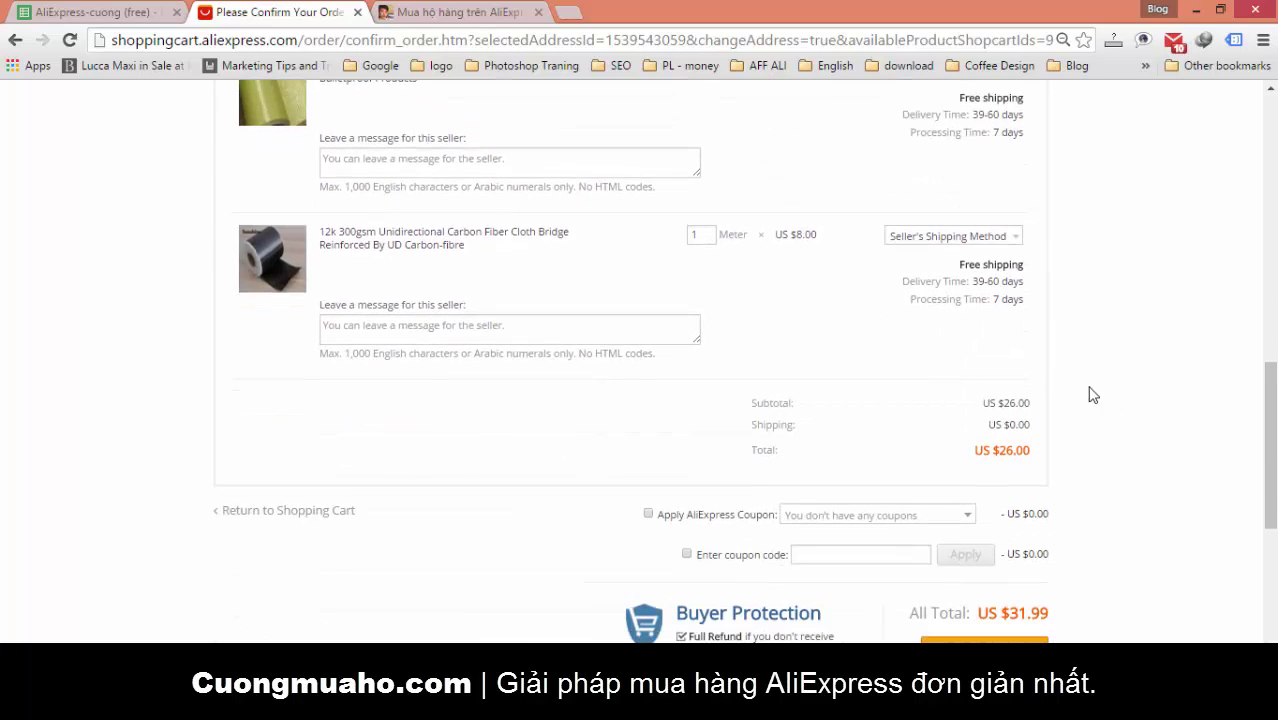
{"action": "scroll", "coordinate": [1089, 400], "scroll_direction": "up", "scroll_amount": 7}
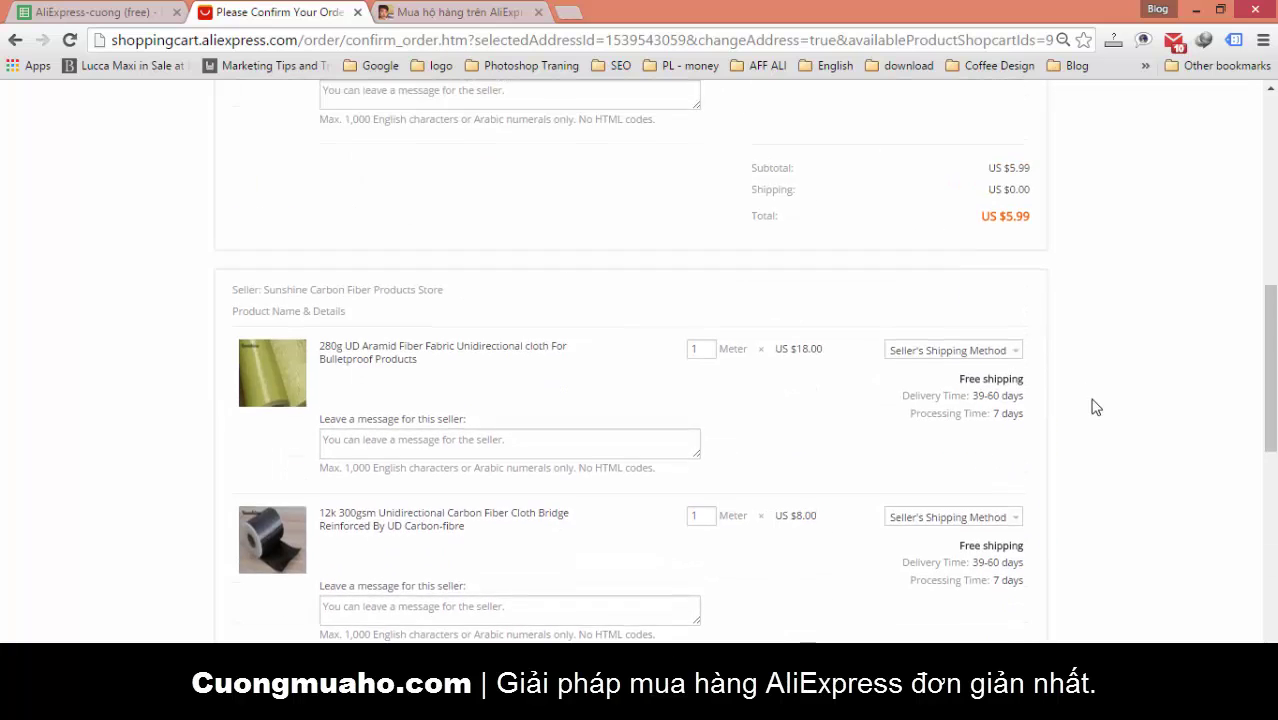
{"action": "scroll", "coordinate": [428, 220], "scroll_direction": "down", "scroll_amount": 8}
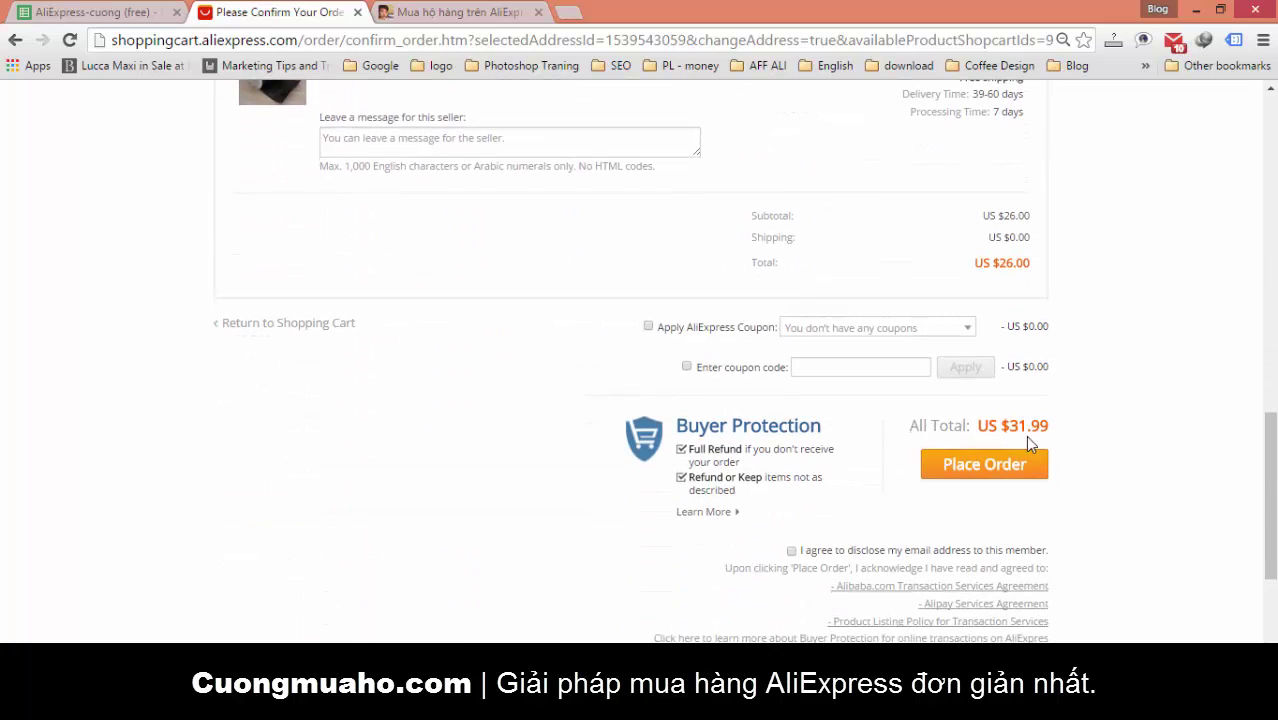
{"action": "triple_click", "coordinate": [998, 428]}
{"action": "left_click", "coordinate": [1050, 418]}
{"action": "scroll", "coordinate": [1055, 408], "scroll_direction": "down", "scroll_amount": 1}
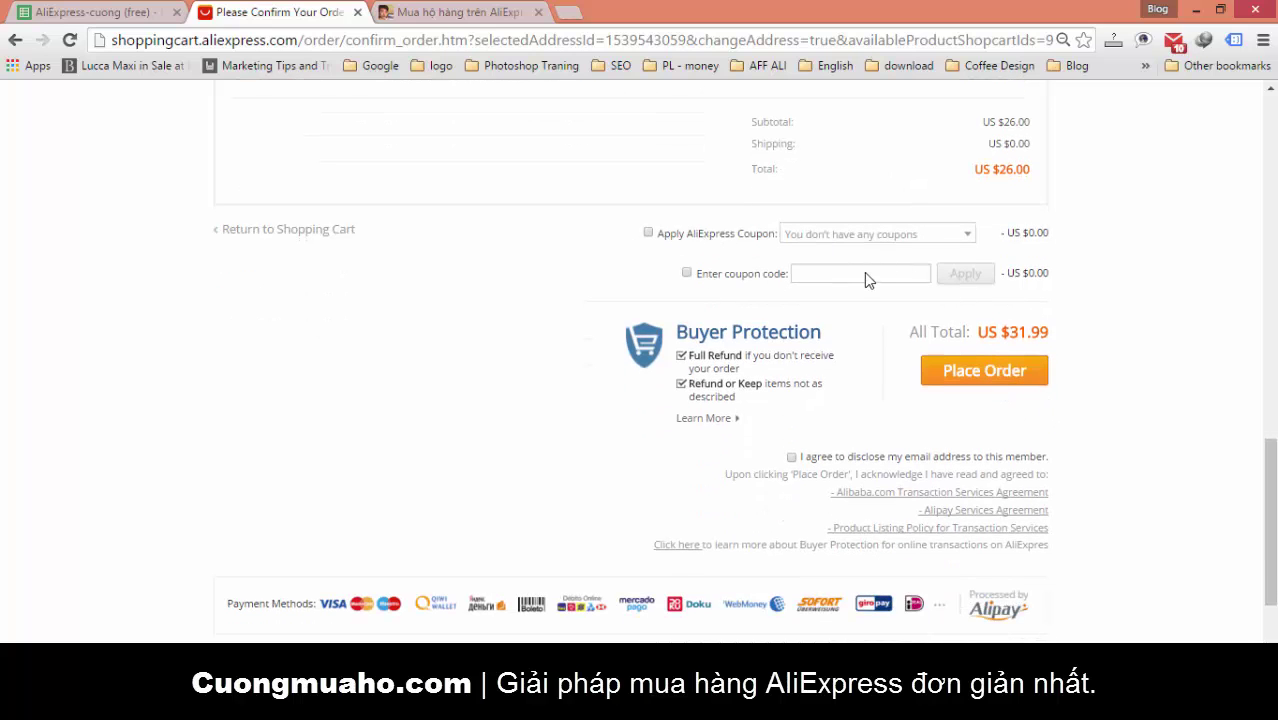
{"action": "left_click", "coordinate": [994, 384]}
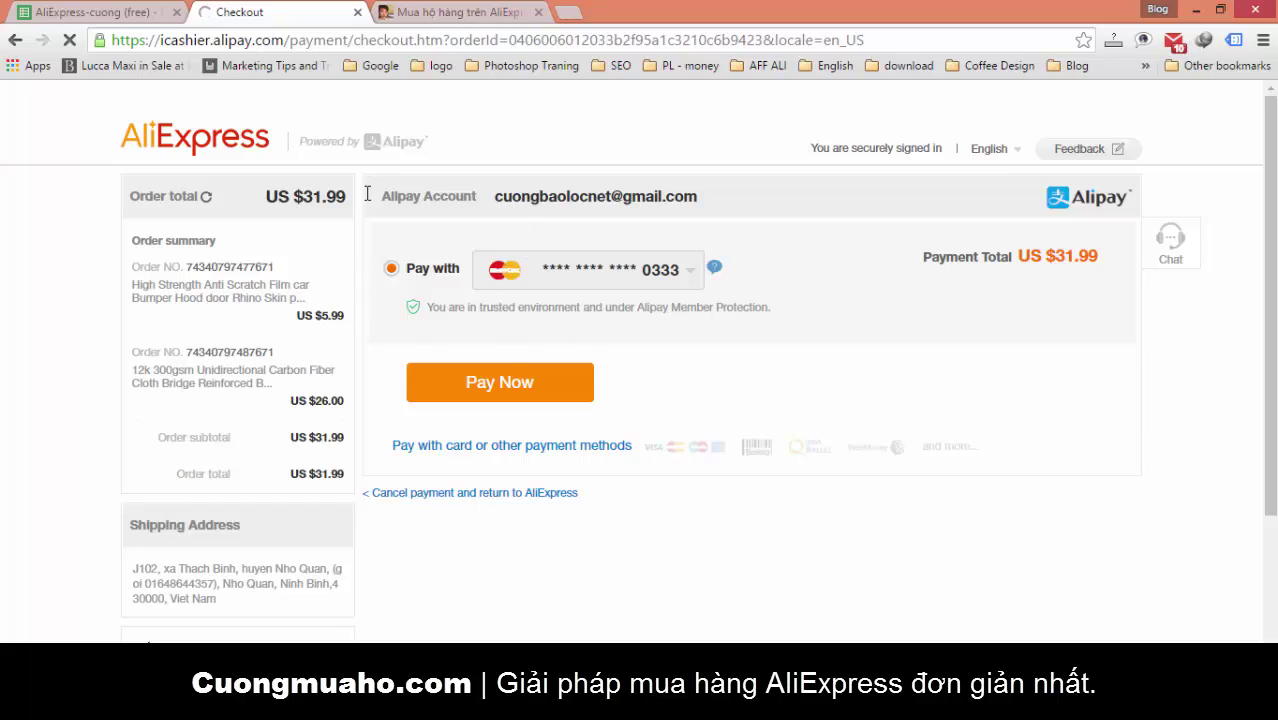
Show the options for paying with a card or other payment methods at the Alipay checkout.
{"action": "left_click", "coordinate": [450, 446]}
{"action": "scroll", "coordinate": [507, 290], "scroll_direction": "down", "scroll_amount": 2}
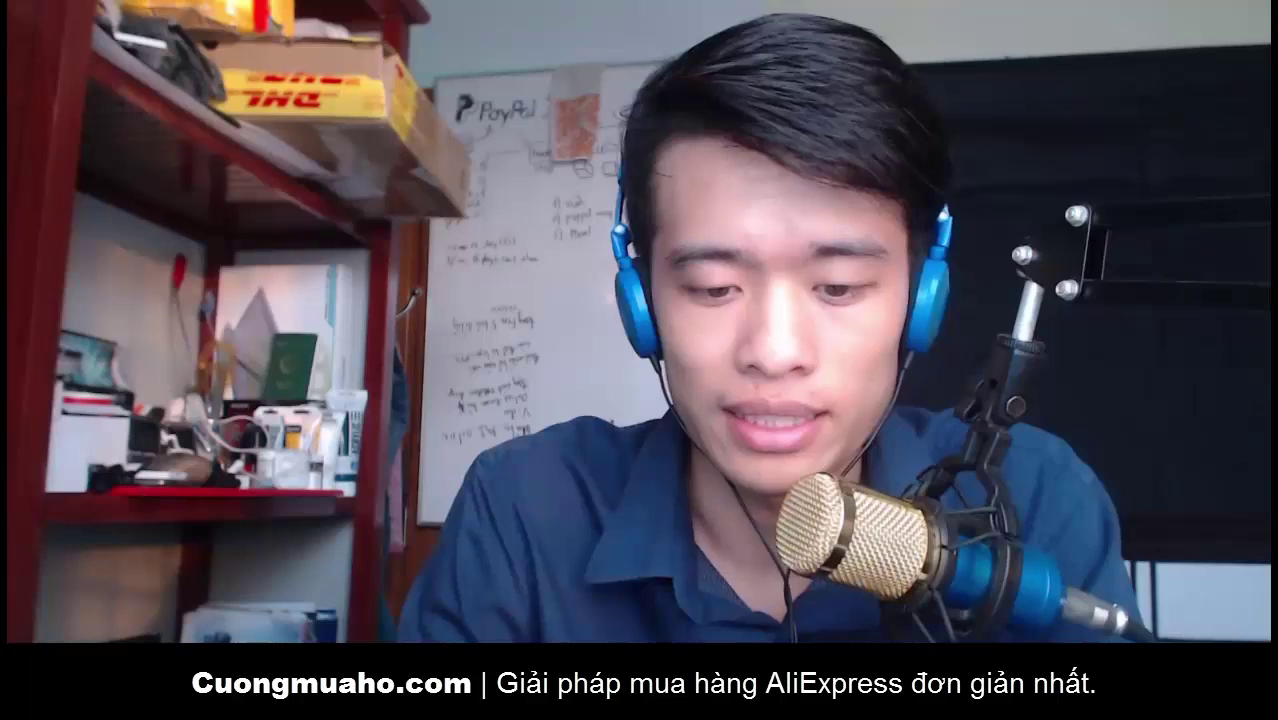